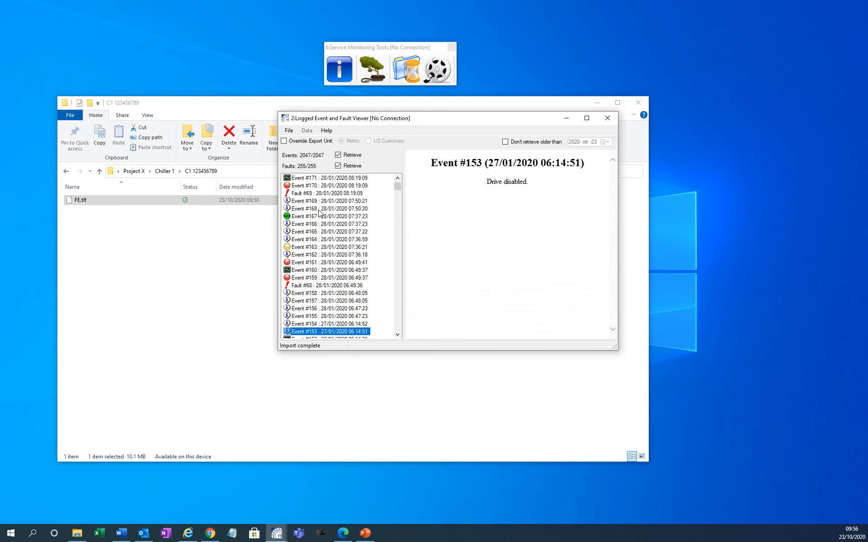
Step back through the older logged entries, from Event #153 of 27/01/2020 to Event #57 of 14/01/2020, checking each description
{"action": "key", "text": "Down"}
{"action": "key", "text": "Down"}
{"action": "key", "text": "Down"}
{"action": "key", "text": "Down"}
{"action": "key", "text": "Down"}
{"action": "key", "text": "Down"}
{"action": "key", "text": "Down"}
{"action": "key", "text": "Down"}
{"action": "key", "text": "Down"}
{"action": "key", "text": "Down"}
{"action": "key", "text": "Down"}
{"action": "key", "text": "Down"}
{"action": "key", "text": "Down"}
{"action": "key", "text": "Down"}
{"action": "key", "text": "Down"}
{"action": "key", "text": "Down"}
{"action": "key", "text": "Down"}
{"action": "key", "text": "Down"}
{"action": "key", "text": "Down"}
{"action": "key", "text": "Down"}
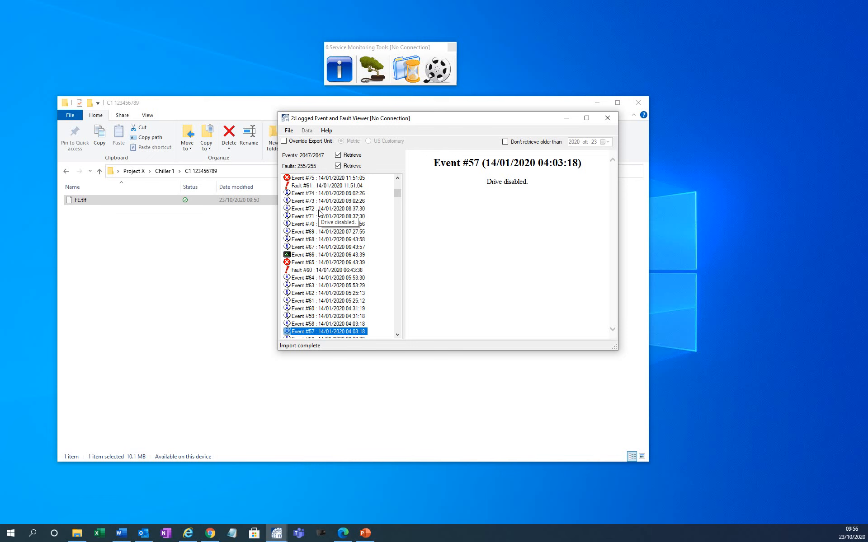
Step forward through the 14/01/2020 entries from Event #57 to Event #69, comparing the bearing and drive descriptions
{"action": "key", "text": "Up"}
{"action": "key", "text": "Up"}
{"action": "key", "text": "Up"}
{"action": "key", "text": "Up"}
{"action": "key", "text": "Up"}
{"action": "key", "text": "Up"}
{"action": "key", "text": "Up"}
{"action": "key", "text": "Up"}
{"action": "key", "text": "Up"}
{"action": "key", "text": "Up"}
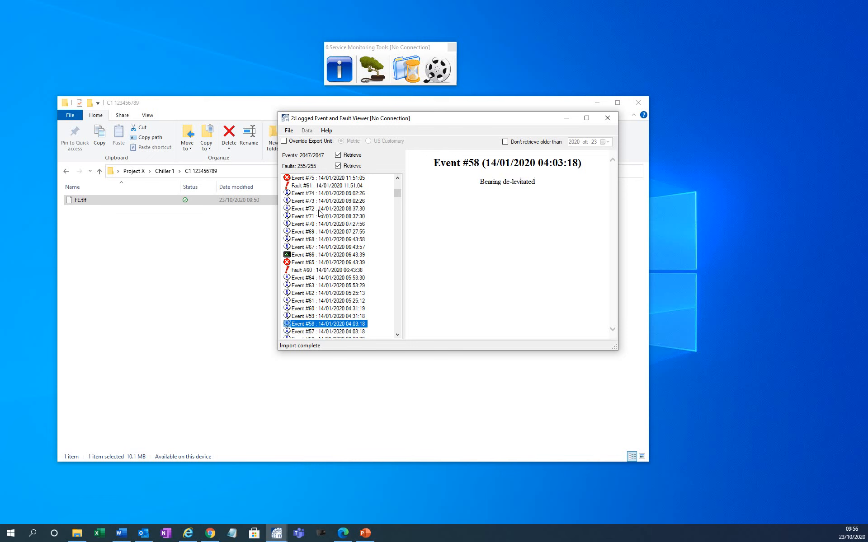
{"action": "key", "text": "Up"}
{"action": "key", "text": "Up"}
{"action": "key", "text": "Up"}
{"action": "key", "text": "Up"}
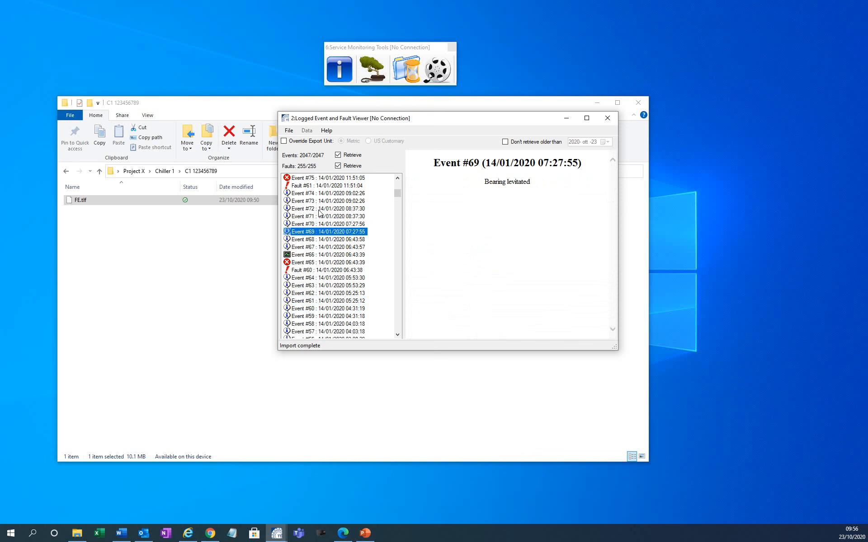
{"action": "key", "text": "Down"}
Examine the descriptions of Events #69 to #72 in chronological order to follow one compressor start and stop cycle
{"action": "left_click_drag", "start_coordinate": [483, 182], "coordinate": [533, 183]}
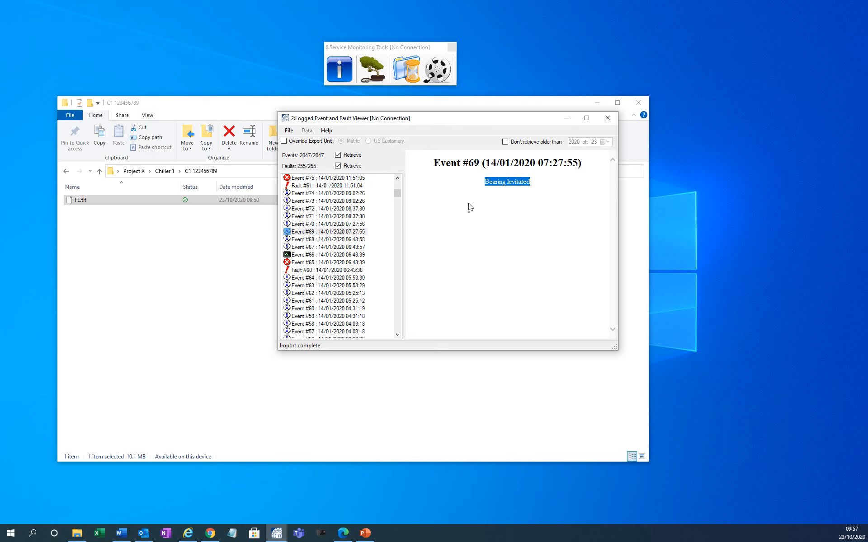
{"action": "left_click", "coordinate": [326, 224]}
{"action": "left_click_drag", "start_coordinate": [484, 181], "coordinate": [529, 182]}
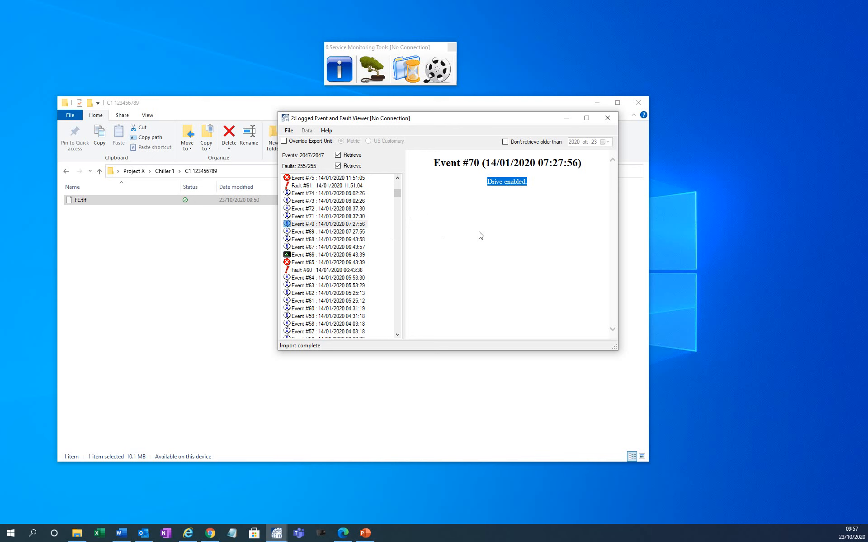
{"action": "left_click", "coordinate": [324, 217]}
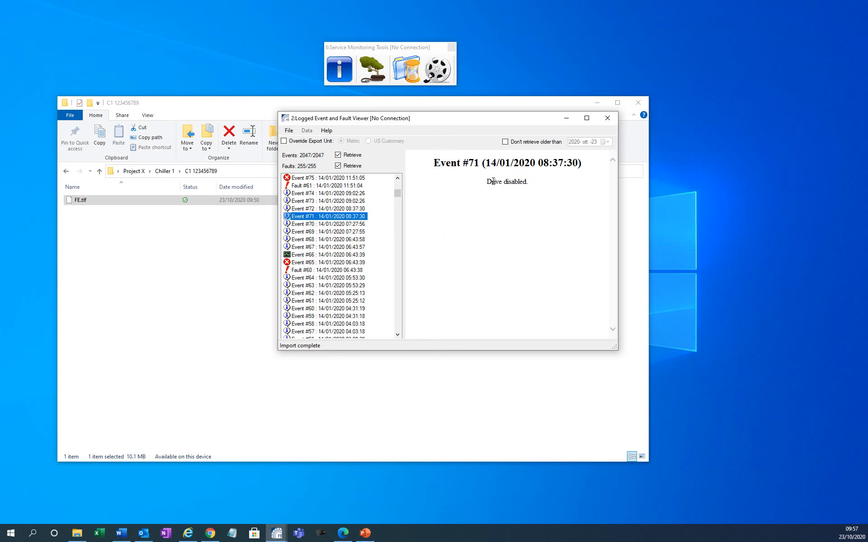
{"action": "left_click", "coordinate": [324, 210]}
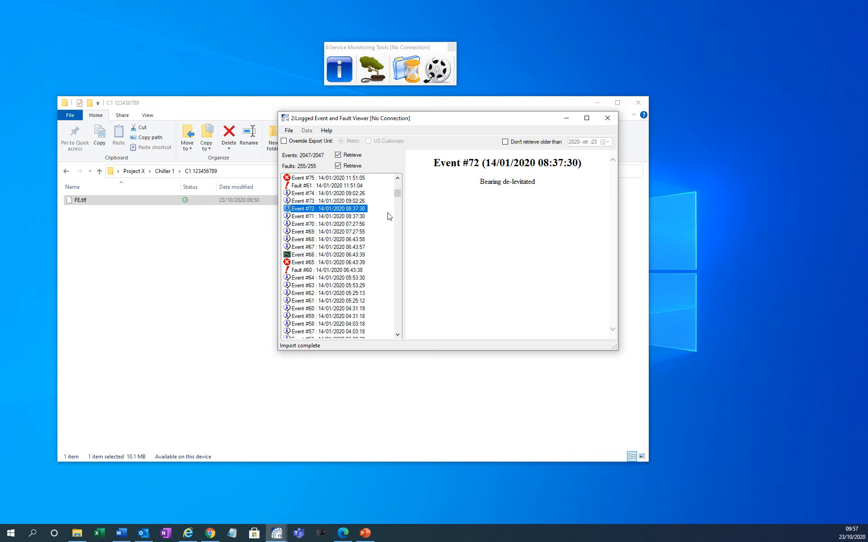
{"action": "left_click", "coordinate": [330, 232]}
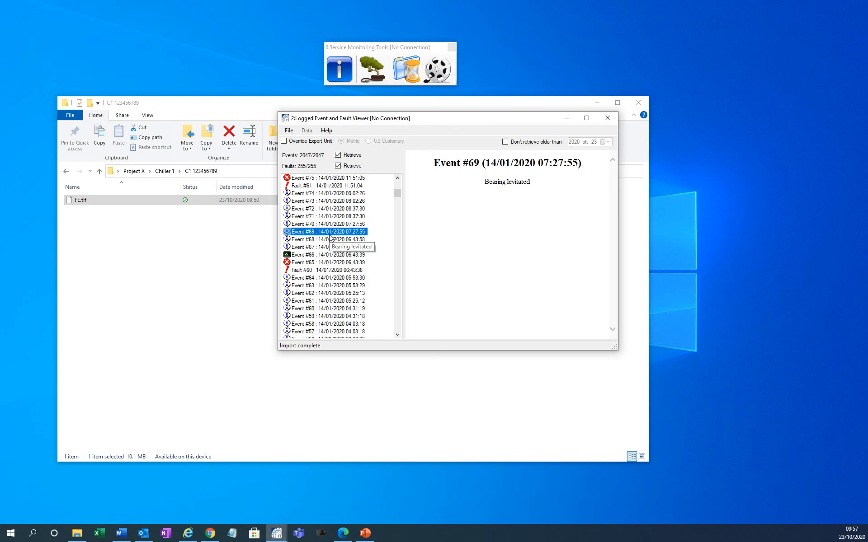
{"action": "left_click", "coordinate": [330, 224]}
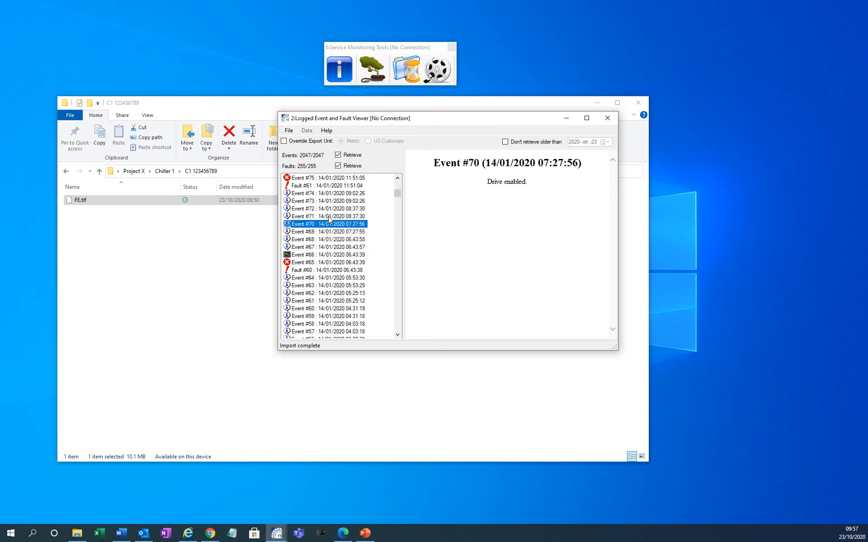
{"action": "left_click", "coordinate": [329, 216]}
{"action": "left_click", "coordinate": [330, 211]}
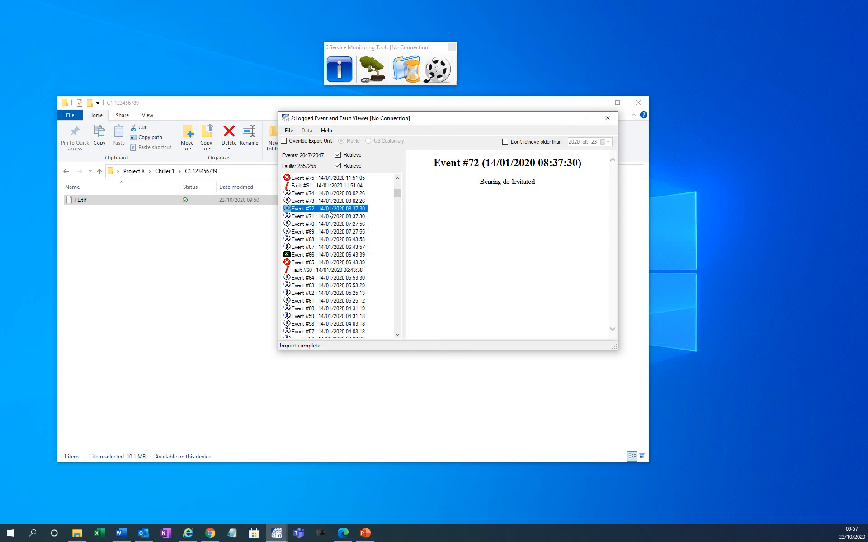
Open Fault #60 of 14/01/2020 and examine its fault and alarm information, compressor operation readouts and hardware safety readouts
{"action": "scroll", "coordinate": [329, 213], "scroll_direction": "down", "scroll_amount": 1}
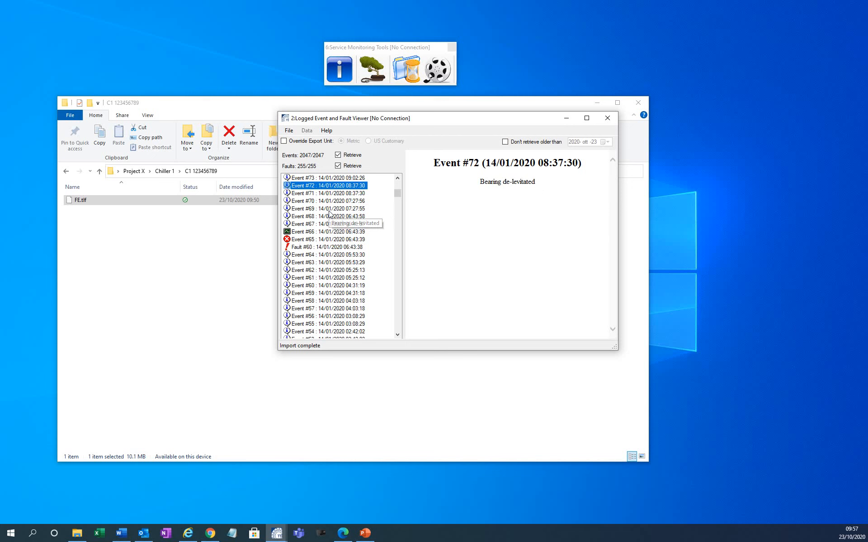
{"action": "left_click", "coordinate": [310, 247]}
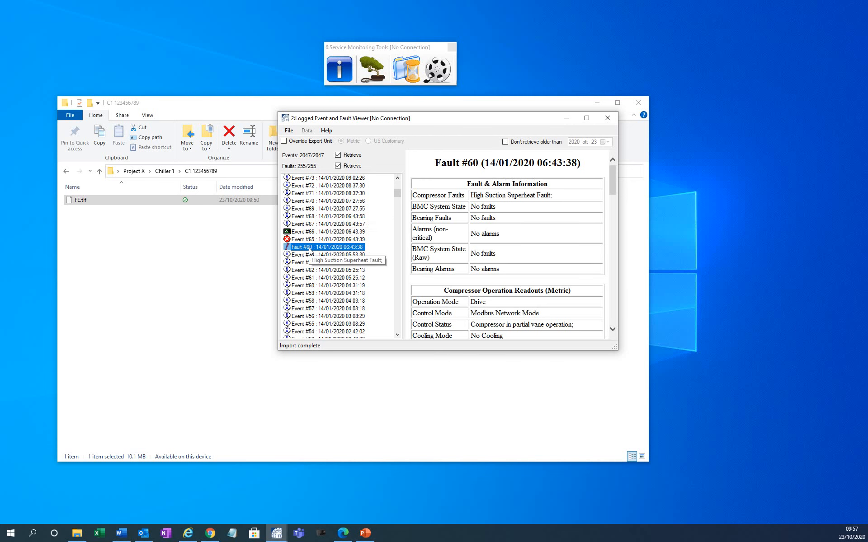
{"action": "left_click", "coordinate": [497, 234]}
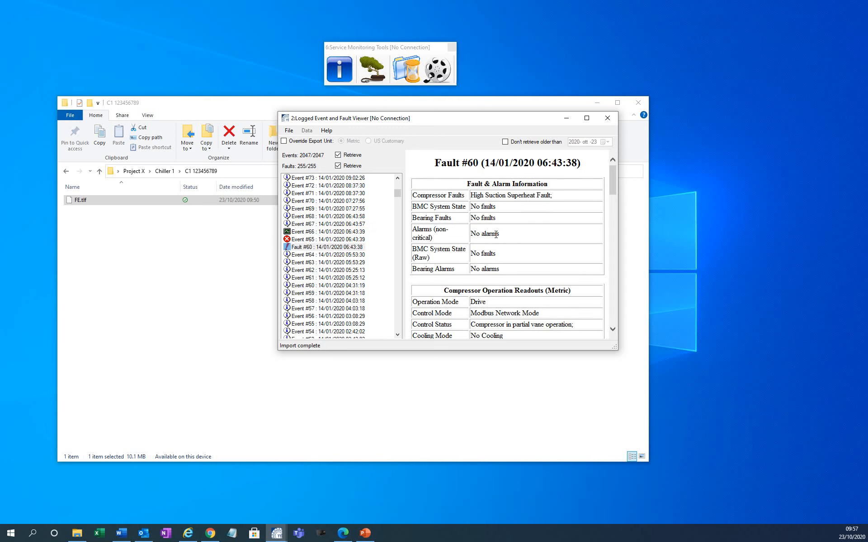
{"action": "scroll", "coordinate": [496, 235], "scroll_direction": "down", "scroll_amount": 10}
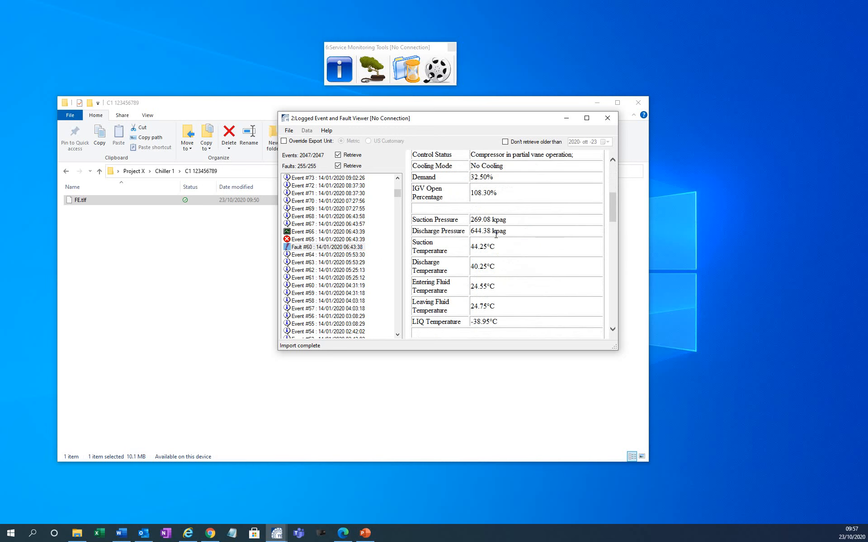
{"action": "scroll", "coordinate": [497, 238], "scroll_direction": "down", "scroll_amount": 5}
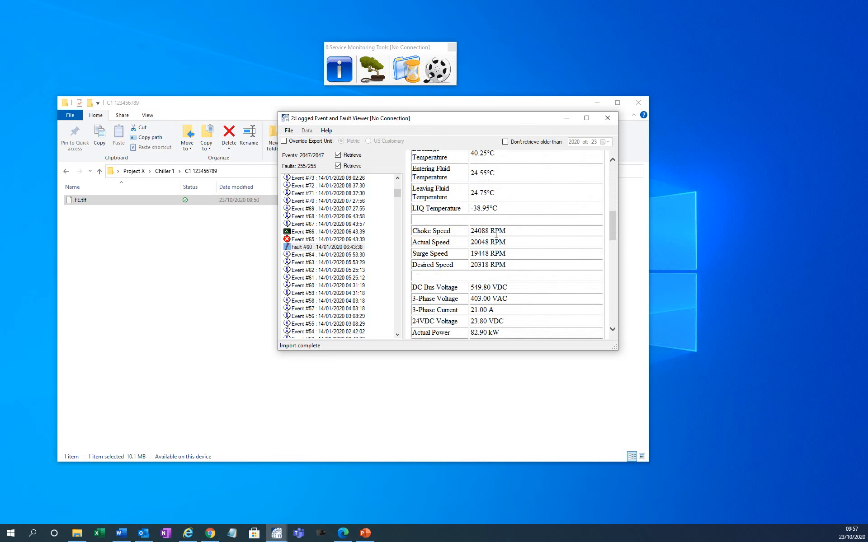
{"action": "scroll", "coordinate": [496, 235], "scroll_direction": "down", "scroll_amount": 5}
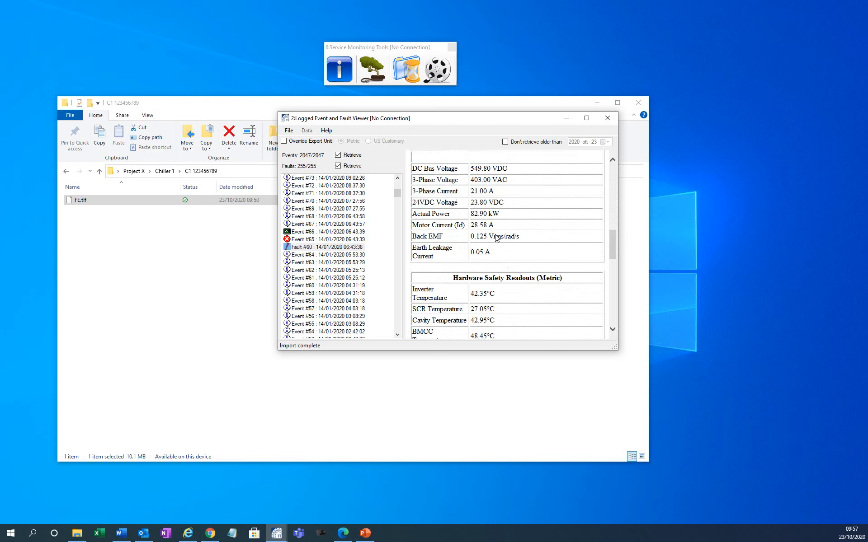
{"action": "scroll", "coordinate": [497, 238], "scroll_direction": "up", "scroll_amount": 5}
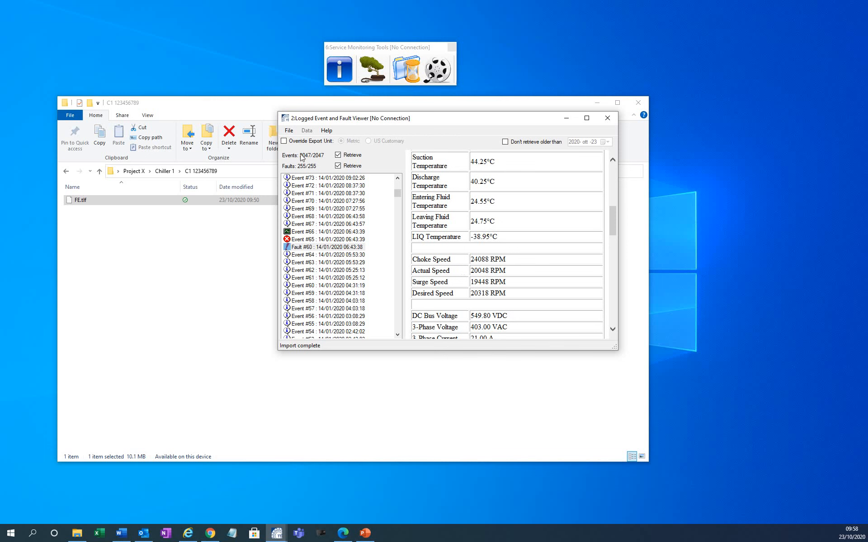
Export all logged events and faults as a CSV file named FE in the compressor's project folder
{"action": "left_click", "coordinate": [289, 131]}
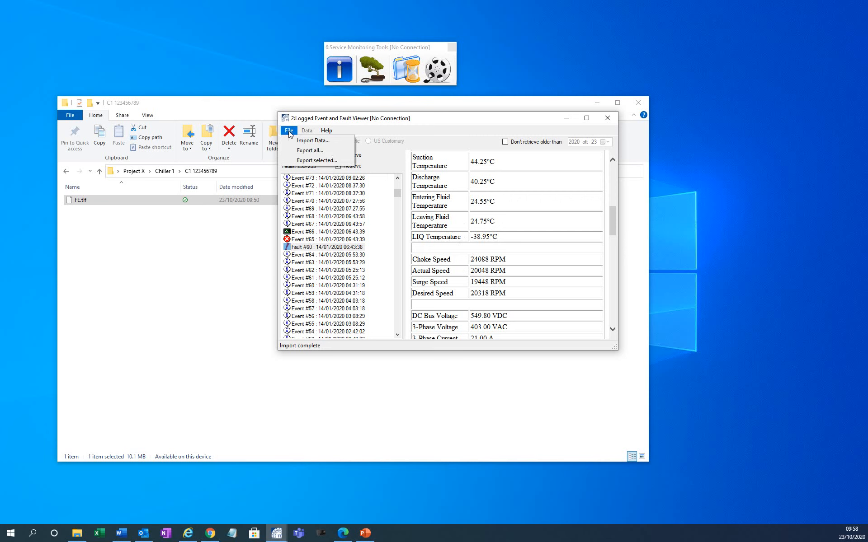
{"action": "left_click", "coordinate": [312, 151]}
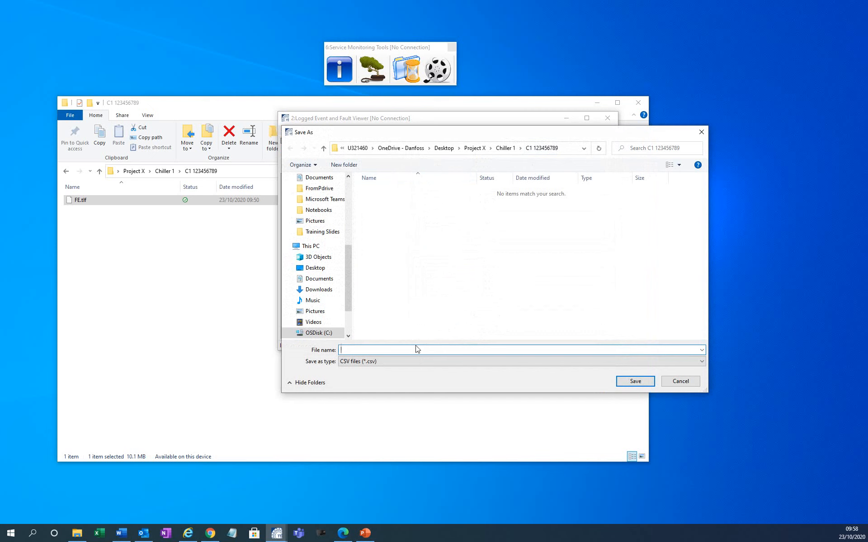
{"action": "left_click", "coordinate": [367, 362]}
{"action": "left_click", "coordinate": [363, 369]}
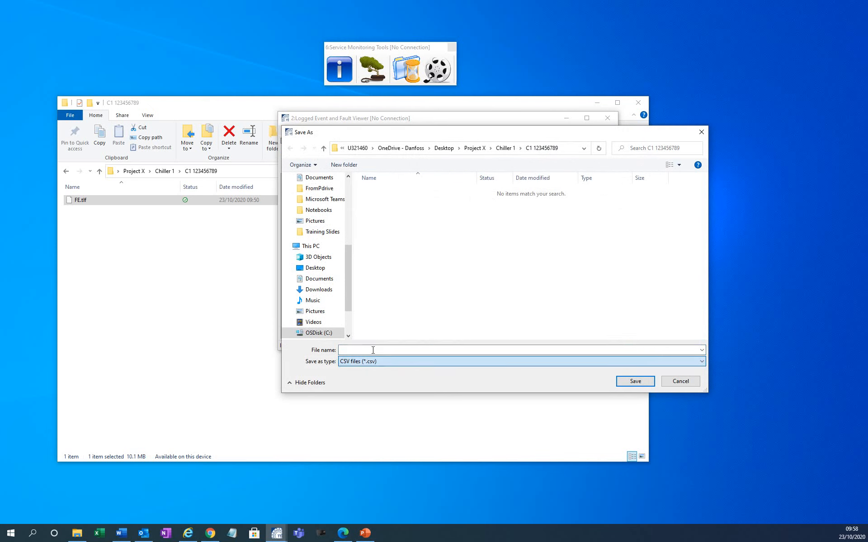
{"action": "left_click", "coordinate": [364, 349]}
{"action": "type", "text": "FE"}
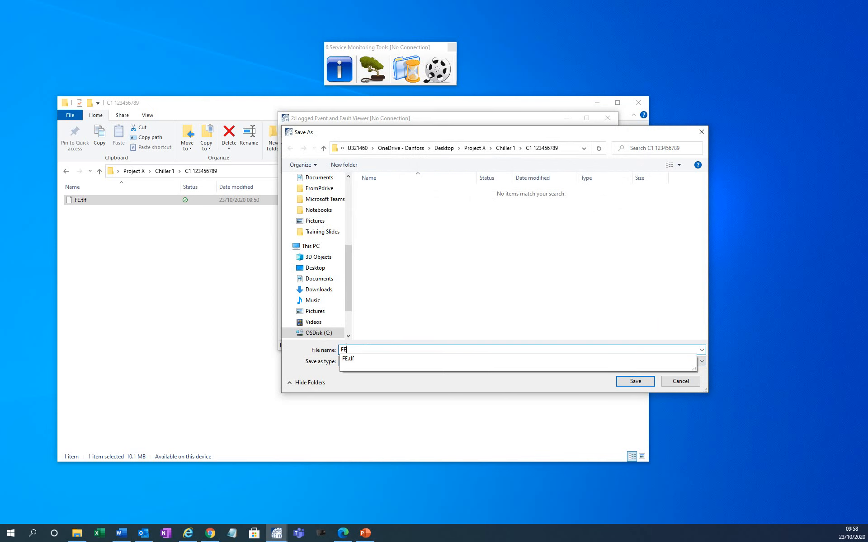
{"action": "left_click", "coordinate": [635, 381]}
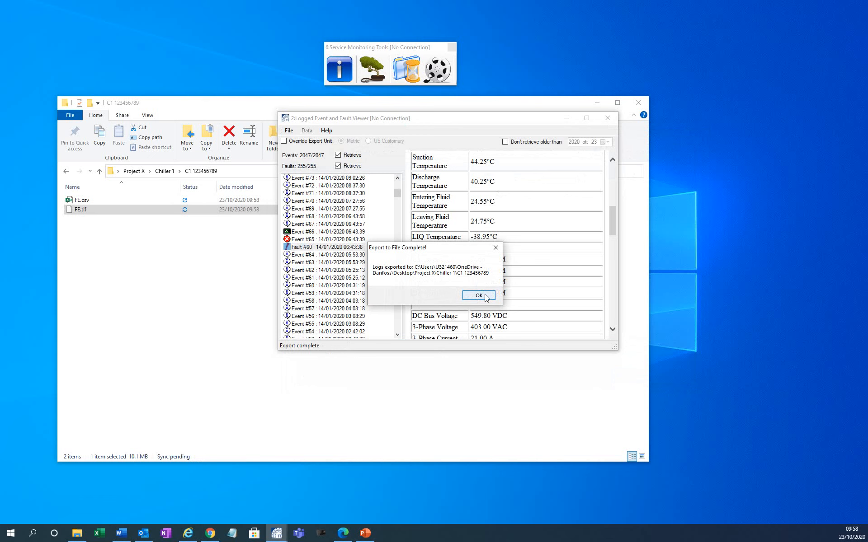
{"action": "left_click", "coordinate": [478, 296]}
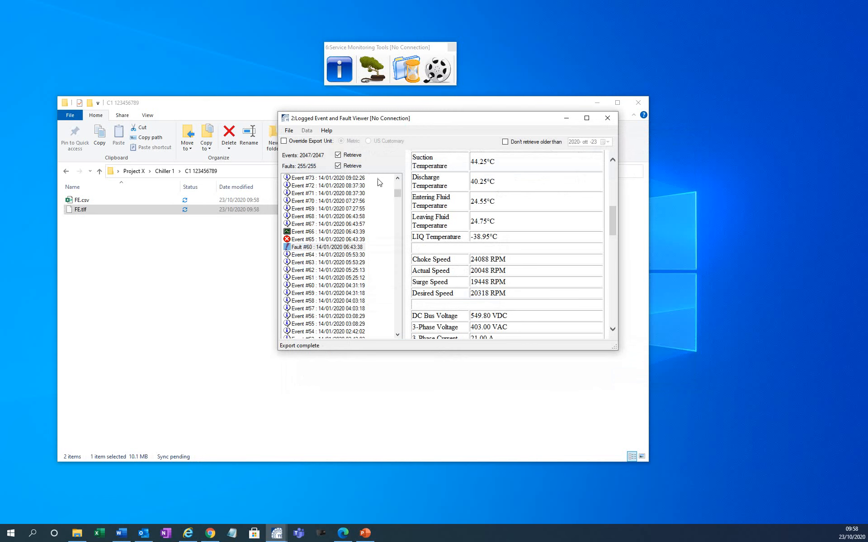
Quit Service Monitoring Tools and open the exported FE.csv from the compressor folder in Excel
{"action": "left_click", "coordinate": [450, 63]}
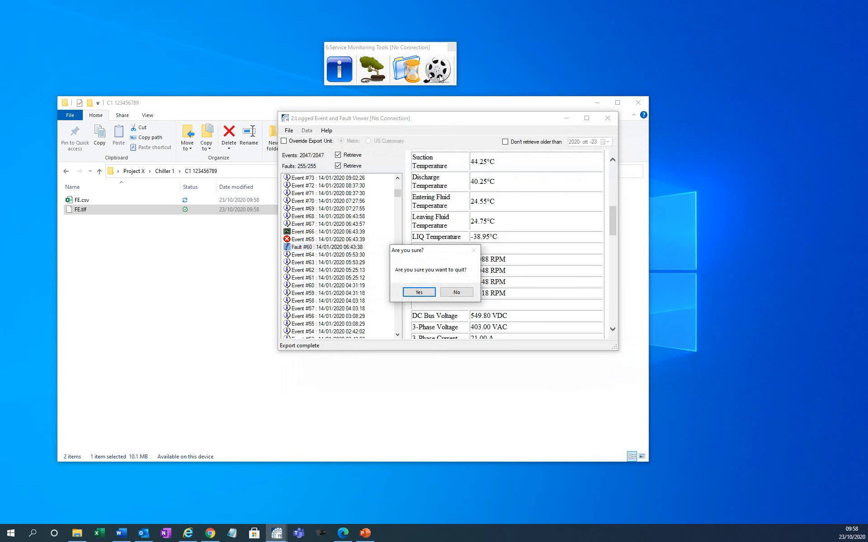
{"action": "left_click", "coordinate": [423, 291]}
{"action": "left_click", "coordinate": [123, 199]}
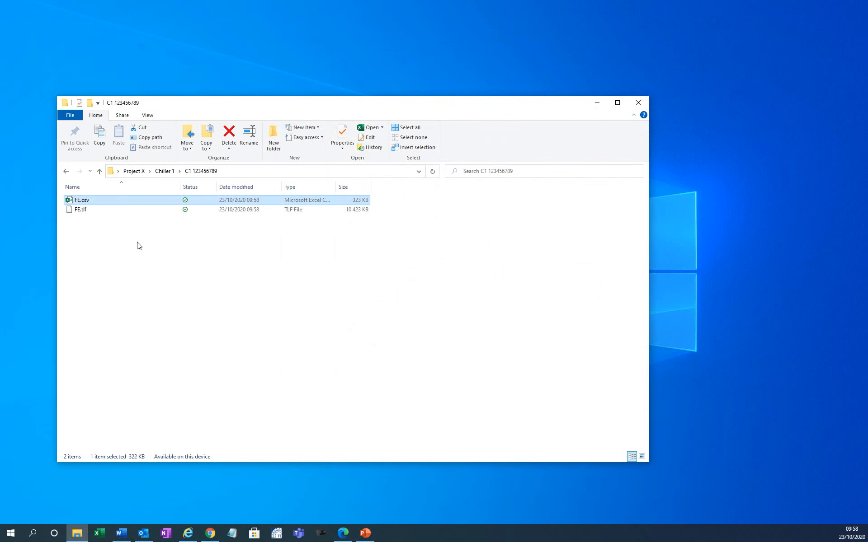
{"action": "key", "text": "Return"}
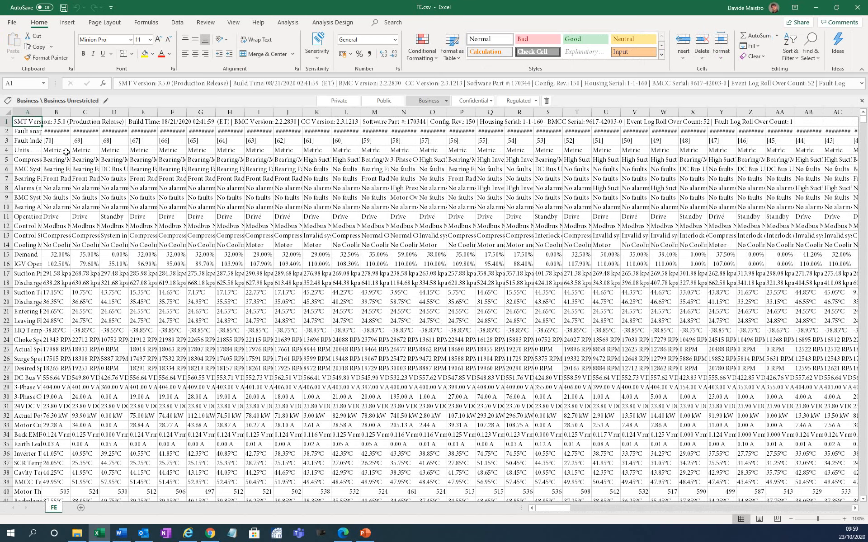
In cell A1, colour the SMT version number 3.5.0 and the last digits of the CC version red
{"action": "left_click", "coordinate": [4, 122]}
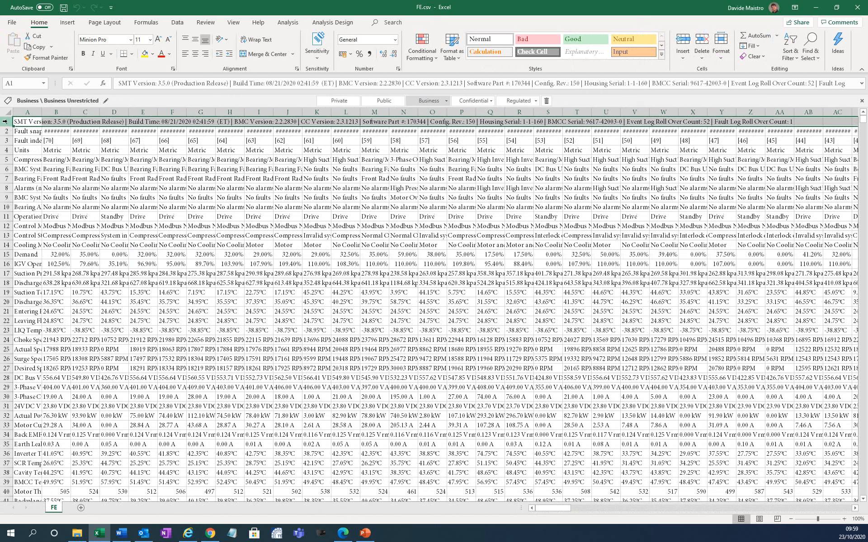
{"action": "double_click", "coordinate": [31, 122]}
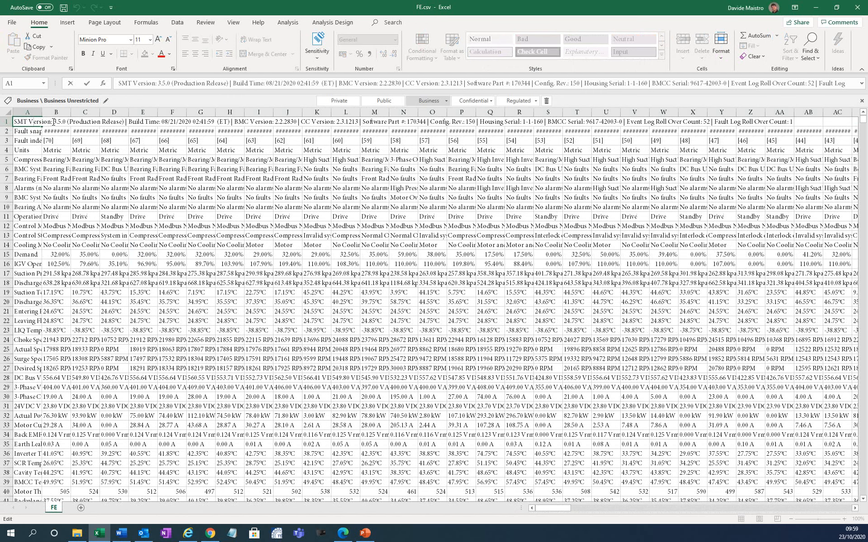
{"action": "left_click_drag", "start_coordinate": [54, 122], "coordinate": [67, 121]}
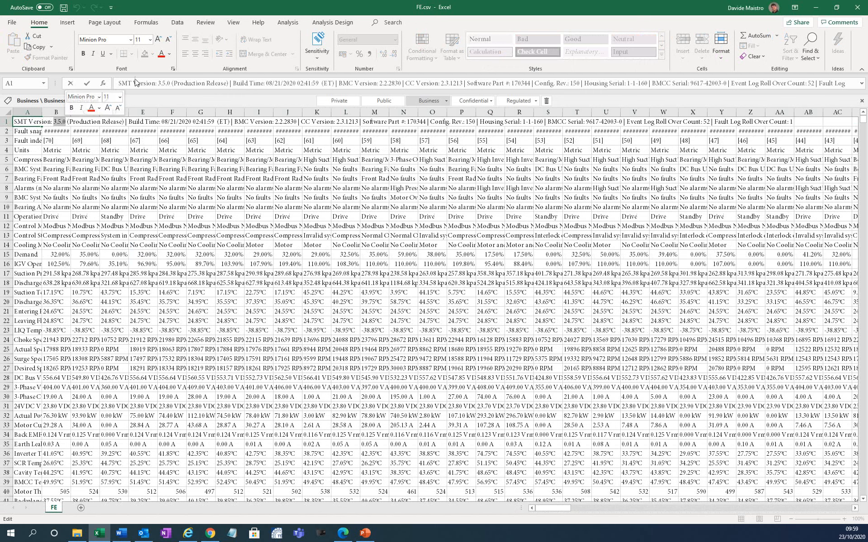
{"action": "left_click", "coordinate": [161, 57]}
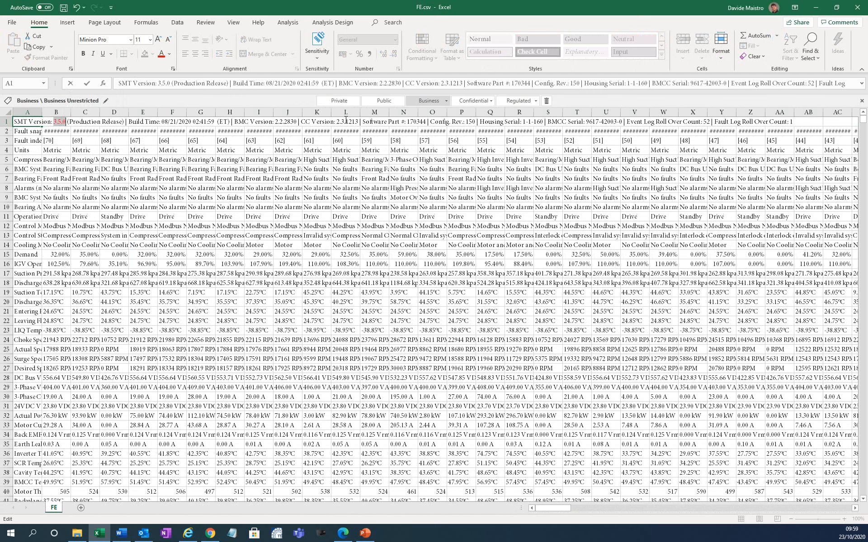
{"action": "left_click_drag", "start_coordinate": [347, 122], "coordinate": [360, 122]}
{"action": "left_click", "coordinate": [161, 57]}
In cell A1, colour the Event Log and Fault Log roll over count numbers red and select row 1
{"action": "left_click_drag", "start_coordinate": [703, 122], "coordinate": [711, 121]}
{"action": "left_click", "coordinate": [162, 57]}
{"action": "left_click_drag", "start_coordinate": [790, 121], "coordinate": [793, 122]}
{"action": "left_click", "coordinate": [162, 57]}
{"action": "left_click", "coordinate": [6, 121]}
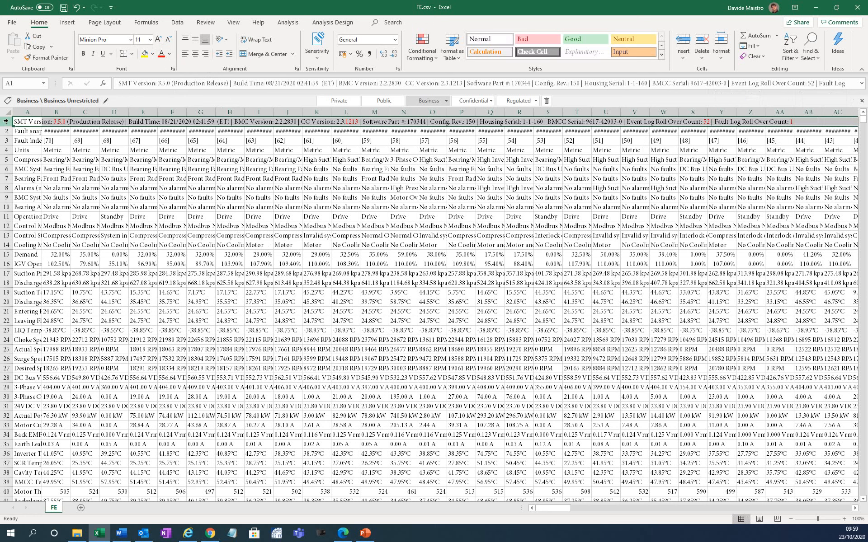
Examine the fault snapshot table from the Fault snapshot time row down to the event list beneath it
{"action": "left_click", "coordinate": [31, 131]}
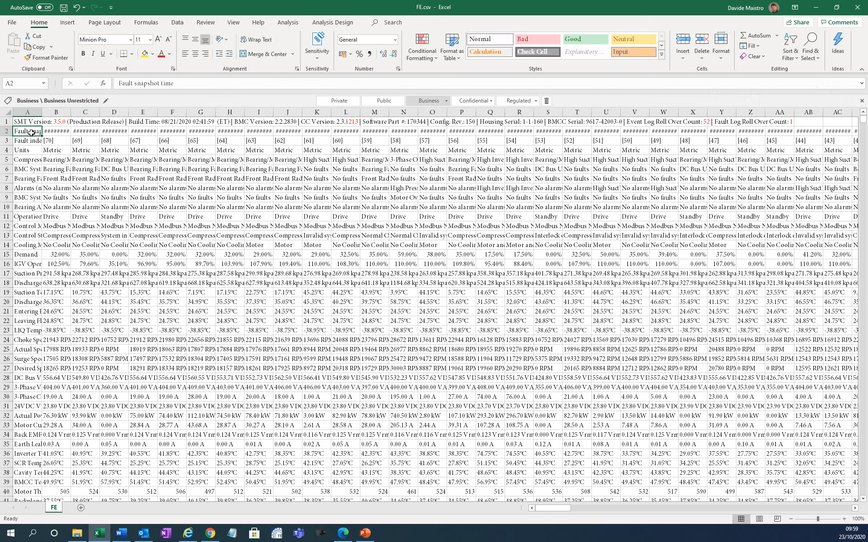
{"action": "left_click", "coordinate": [54, 168]}
{"action": "left_click", "coordinate": [315, 283]}
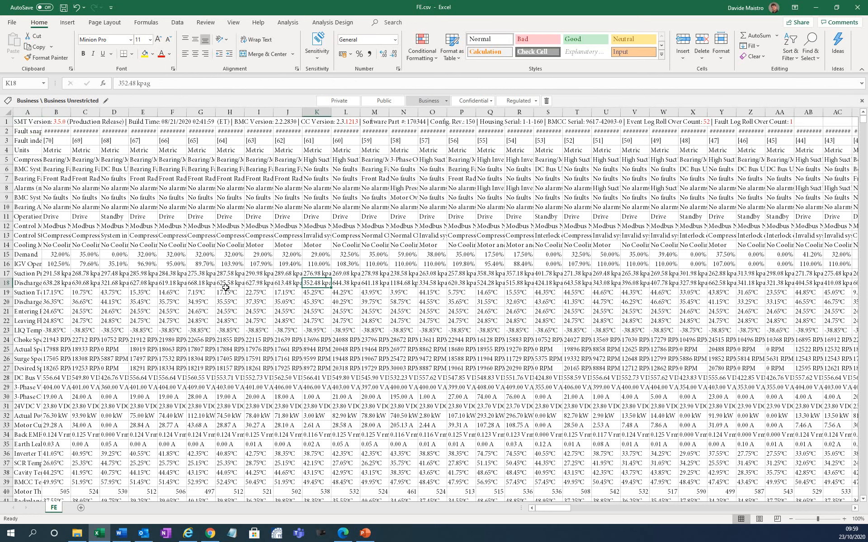
{"action": "scroll", "coordinate": [202, 280], "scroll_direction": "down", "scroll_amount": 9}
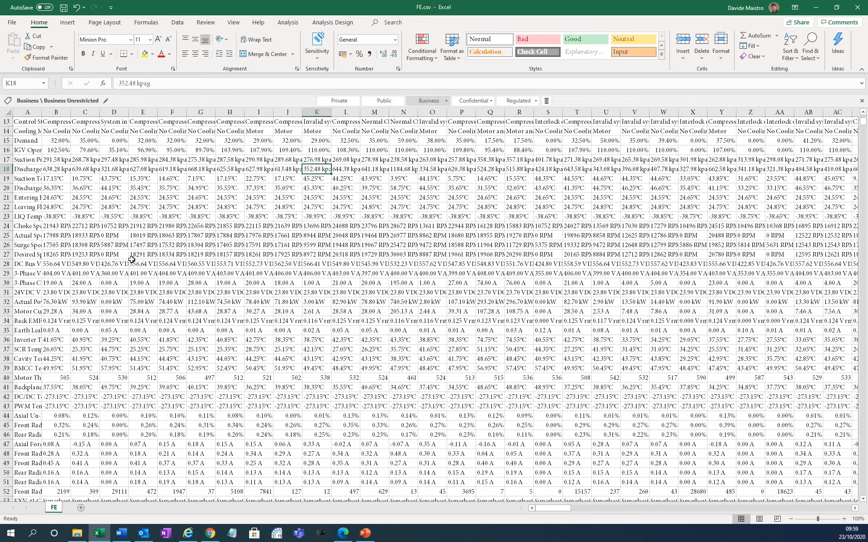
{"action": "scroll", "coordinate": [132, 259], "scroll_direction": "down", "scroll_amount": 8}
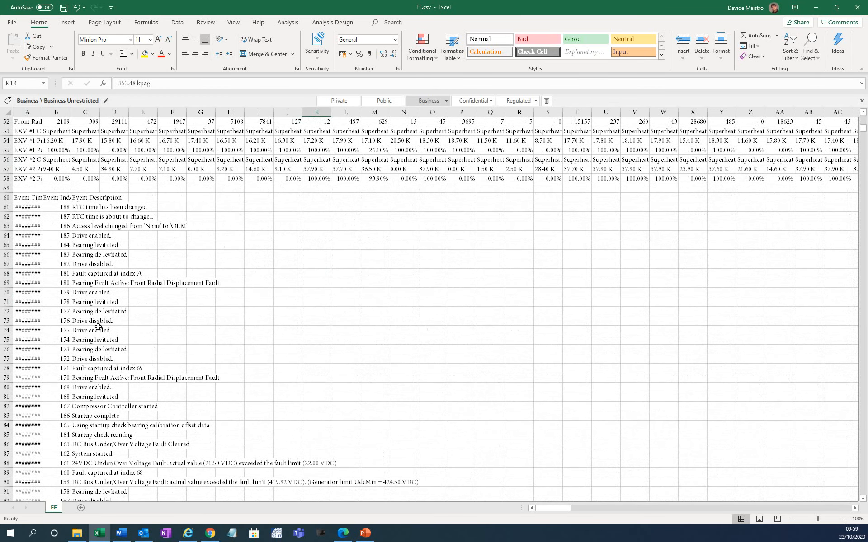
Examine the event list beneath the fault snapshot table and the parameter labels in column A from Fault snapshot time downward
{"action": "scroll", "coordinate": [87, 321], "scroll_direction": "down", "scroll_amount": 4}
{"action": "scroll", "coordinate": [88, 321], "scroll_direction": "down", "scroll_amount": 1}
{"action": "scroll", "coordinate": [87, 321], "scroll_direction": "up", "scroll_amount": 20}
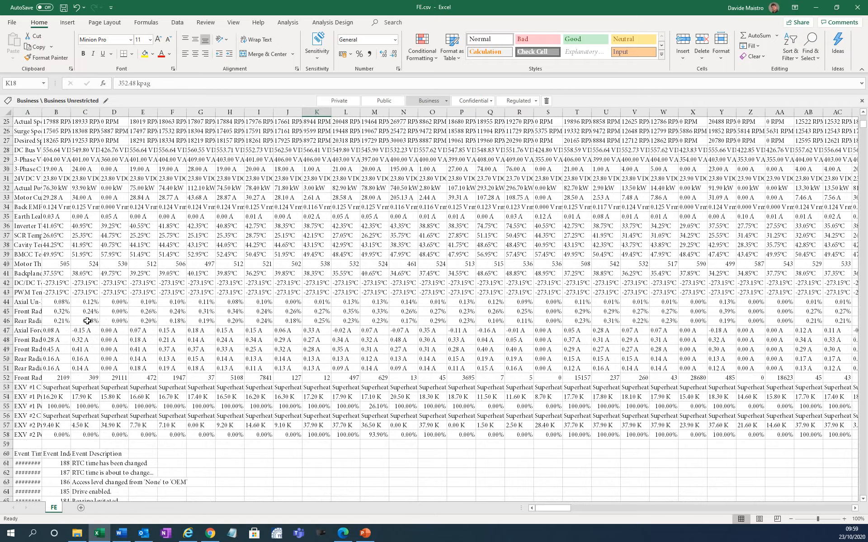
{"action": "scroll", "coordinate": [87, 321], "scroll_direction": "up", "scroll_amount": 2}
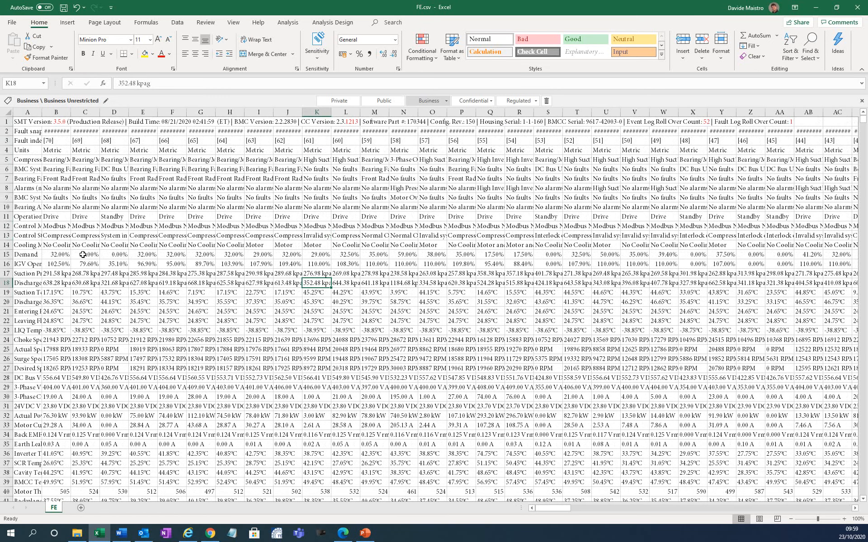
{"action": "left_click", "coordinate": [29, 131]}
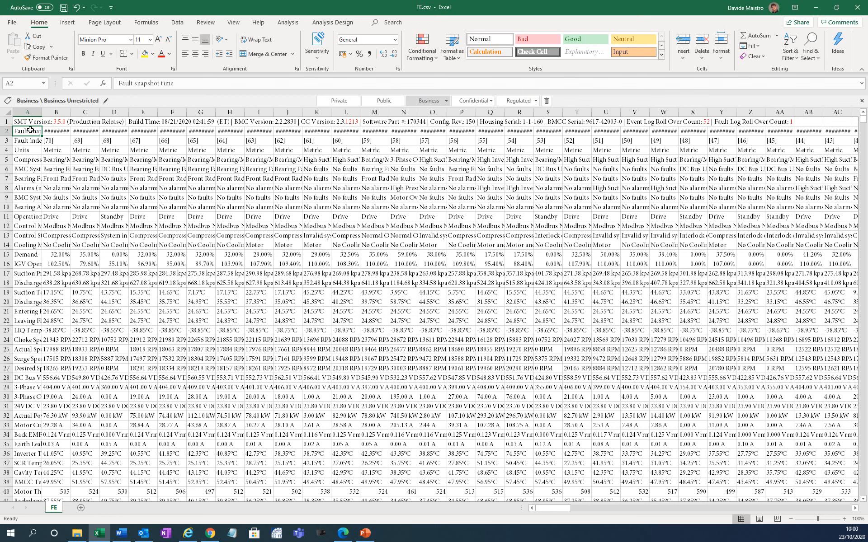
{"action": "left_click_drag", "start_coordinate": [29, 131], "coordinate": [30, 466]}
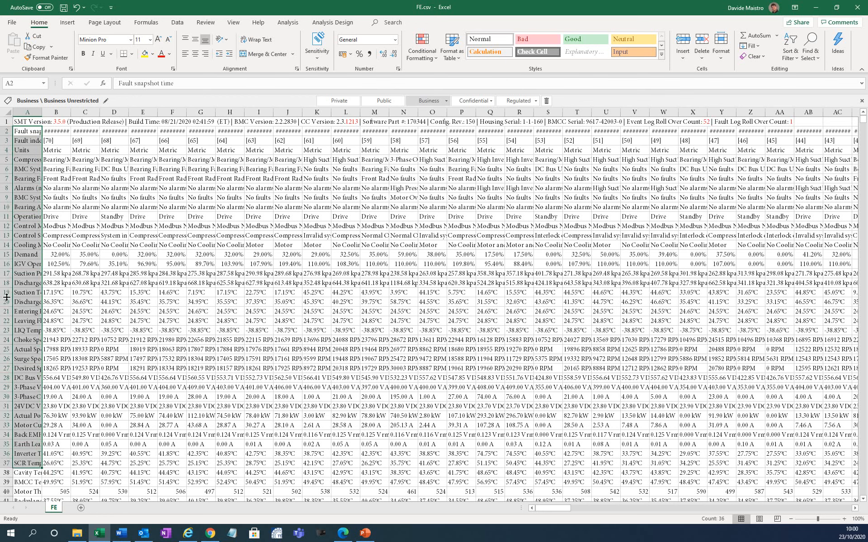
Copy the whole fault snapshot table starting at A2 and paste it transposed into a new sheet
{"action": "left_click", "coordinate": [27, 131]}
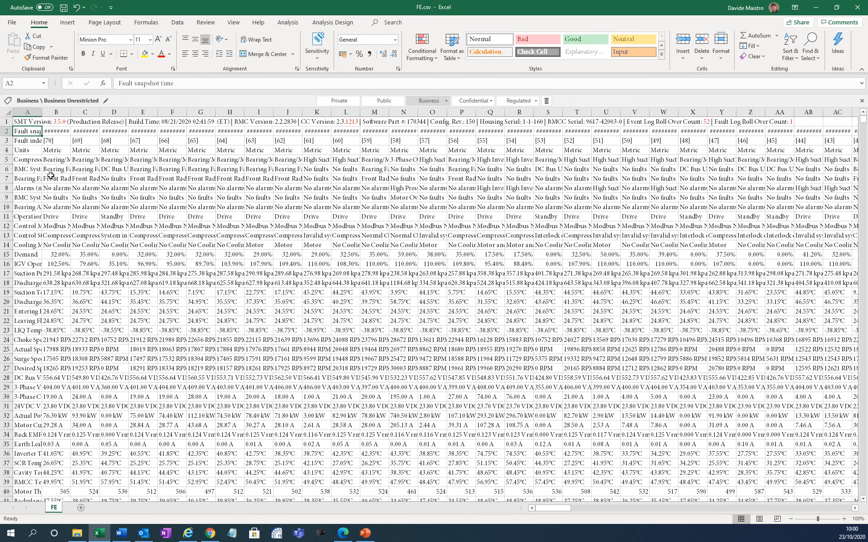
{"action": "key", "text": "ctrl+shift+Right"}
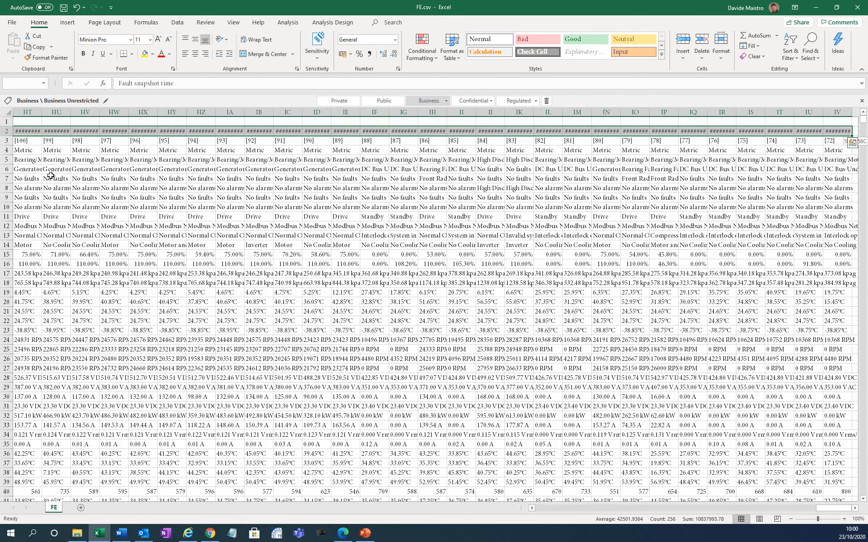
{"action": "key", "text": "ctrl+shift+Down"}
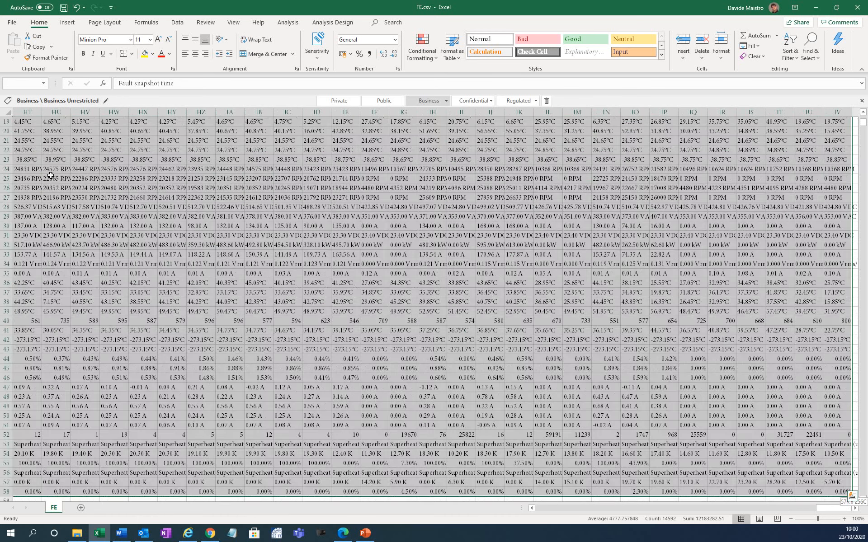
{"action": "key", "text": "ctrl+c"}
{"action": "left_click", "coordinate": [81, 507]}
{"action": "left_click", "coordinate": [13, 58]}
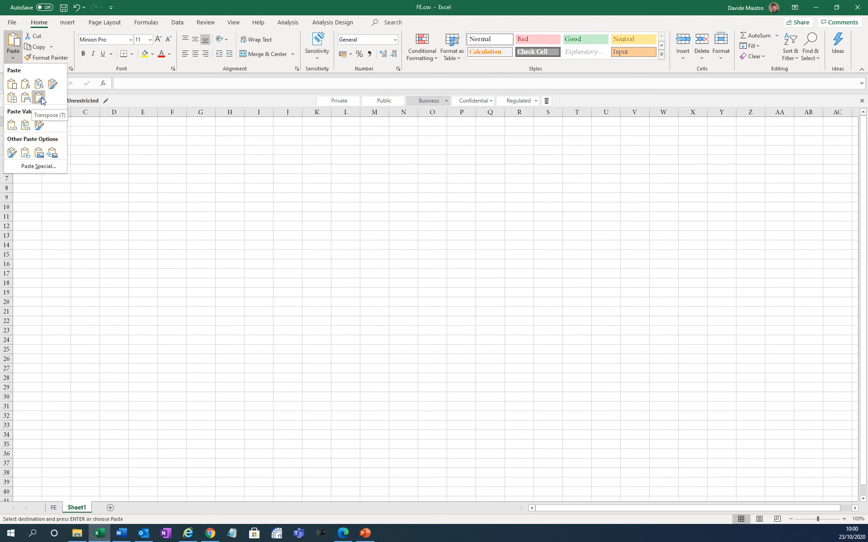
{"action": "left_click", "coordinate": [38, 97]}
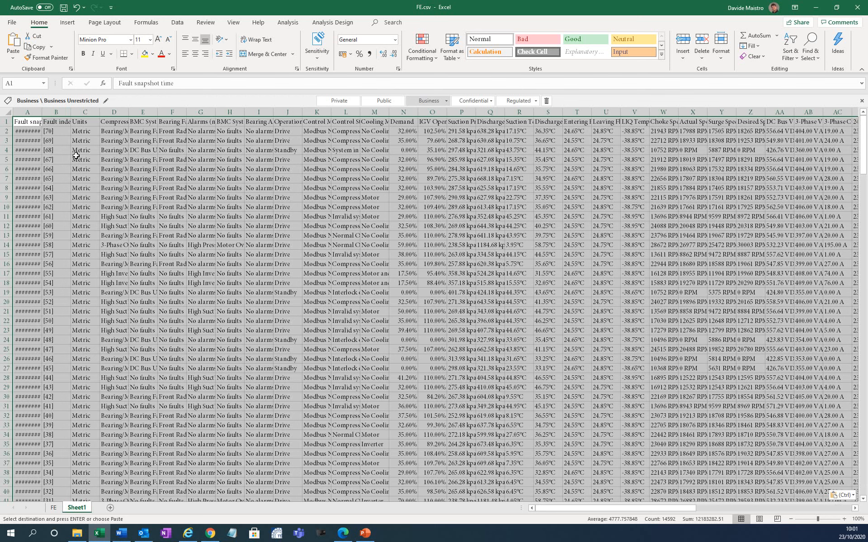
Fit all column widths of the transposed table to their contents
{"action": "left_click", "coordinate": [8, 112]}
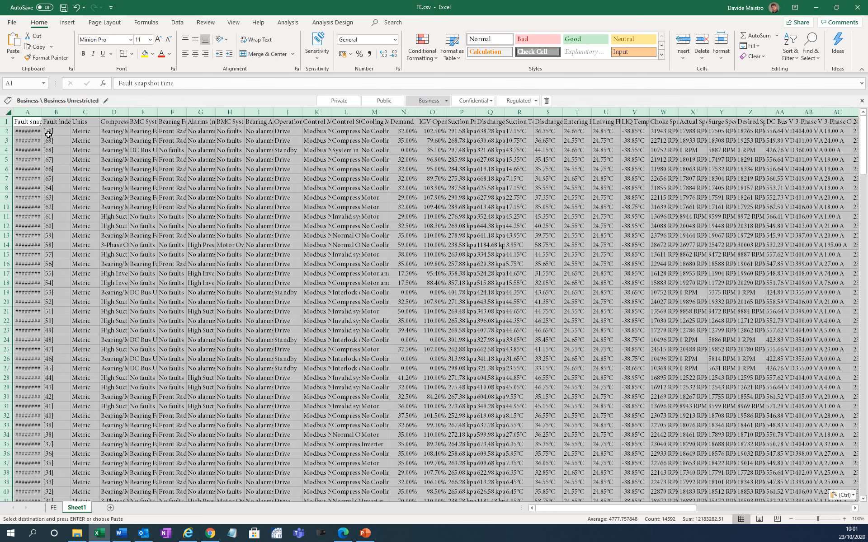
{"action": "double_click", "coordinate": [42, 111]}
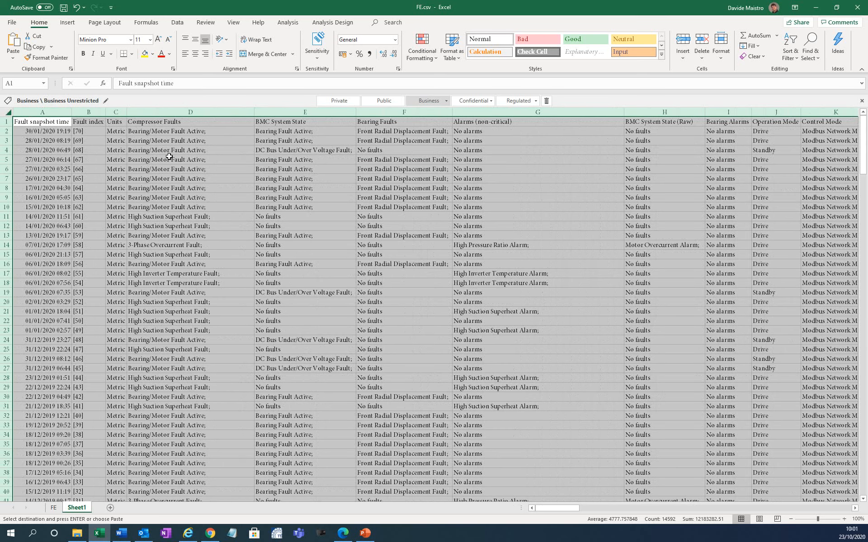
Freeze the header row above row 2 and check it while looking through the fault rows
{"action": "left_click", "coordinate": [5, 131]}
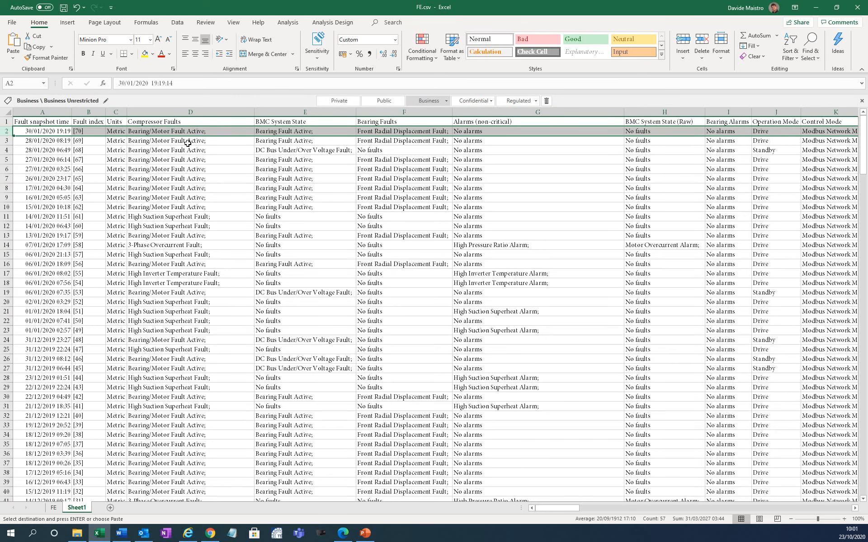
{"action": "scroll", "coordinate": [158, 149], "scroll_direction": "down", "scroll_amount": 9}
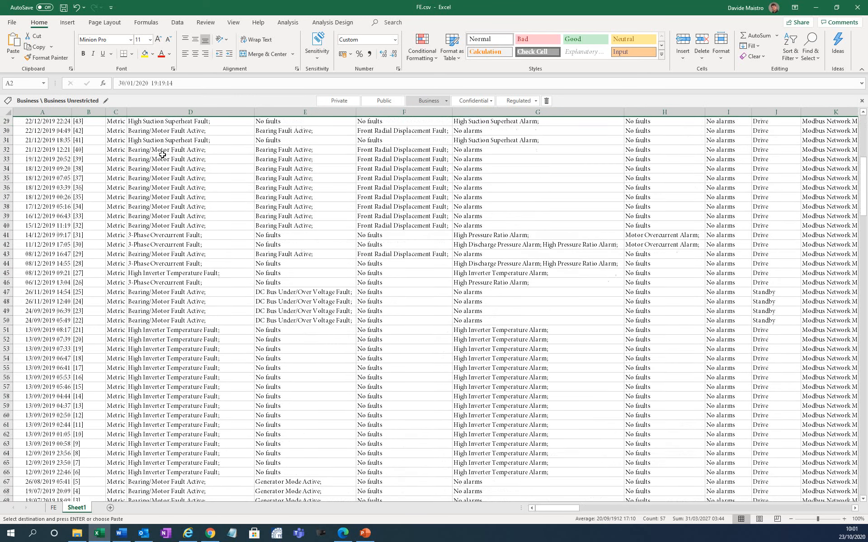
{"action": "scroll", "coordinate": [162, 155], "scroll_direction": "up", "scroll_amount": 8}
{"action": "scroll", "coordinate": [162, 154], "scroll_direction": "up", "scroll_amount": 1}
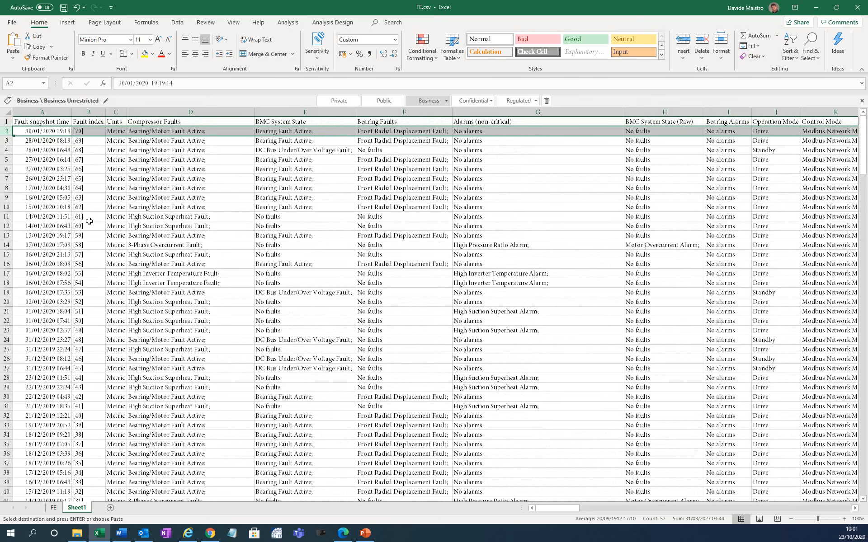
{"action": "left_click", "coordinate": [234, 24]}
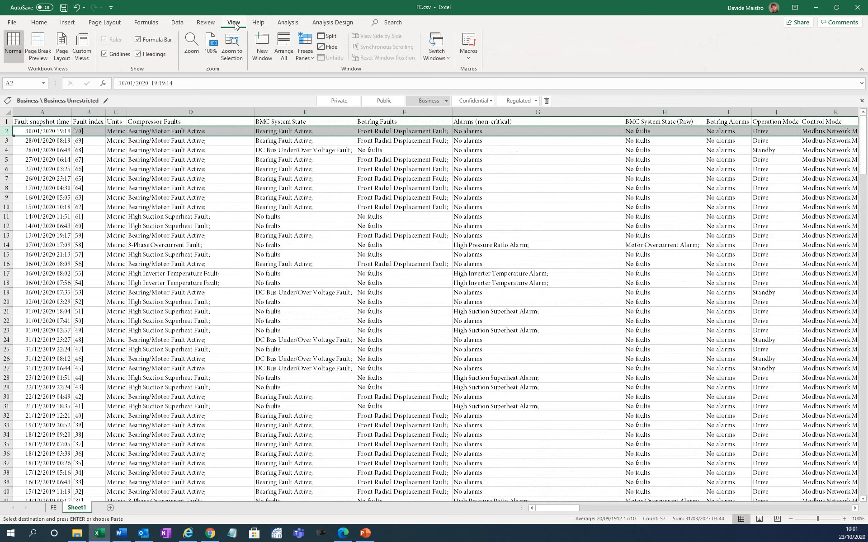
{"action": "left_click", "coordinate": [305, 50]}
{"action": "left_click", "coordinate": [337, 79]}
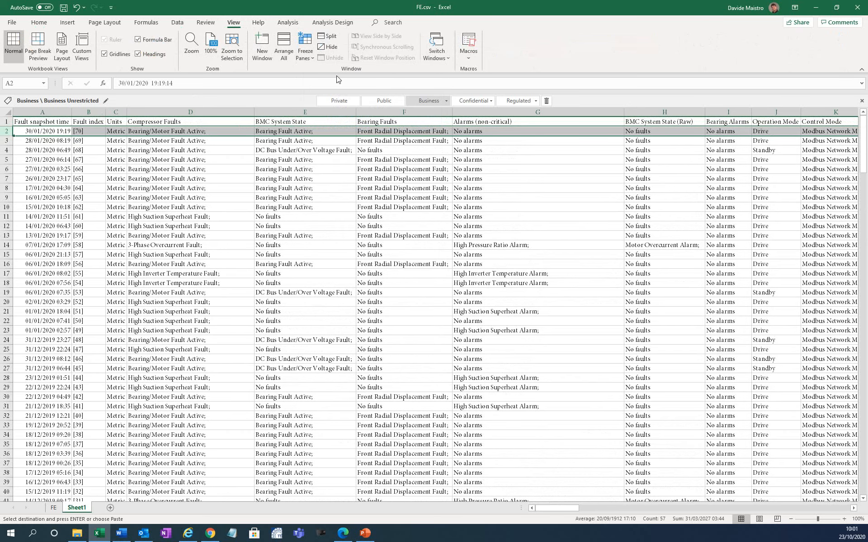
{"action": "left_click", "coordinate": [138, 169]}
{"action": "scroll", "coordinate": [139, 174], "scroll_direction": "down", "scroll_amount": 9}
{"action": "scroll", "coordinate": [139, 174], "scroll_direction": "down", "scroll_amount": 8}
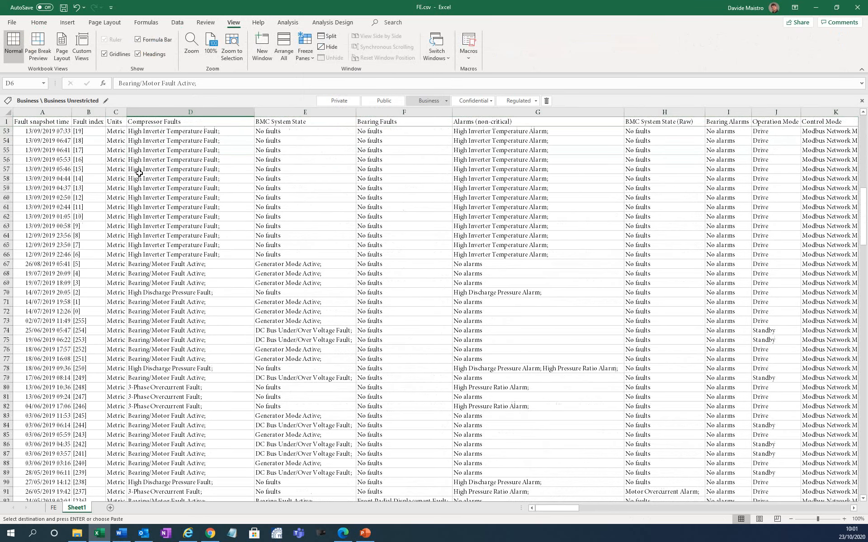
{"action": "scroll", "coordinate": [133, 171], "scroll_direction": "up", "scroll_amount": 17}
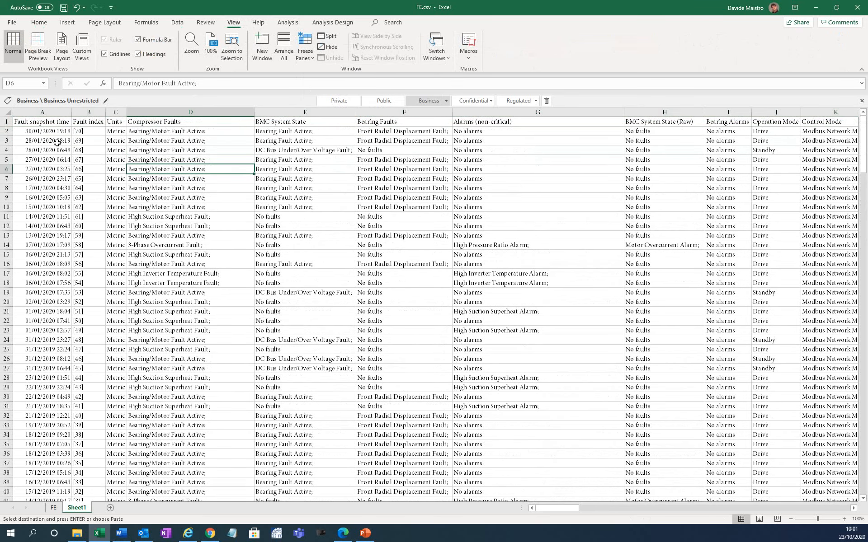
Add filters to every heading in row 1 of the transposed table
{"action": "left_click", "coordinate": [5, 121]}
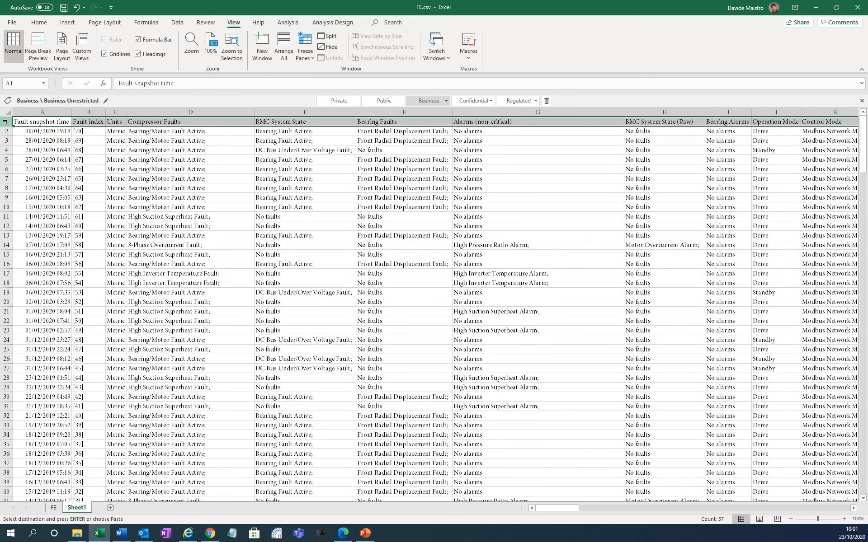
{"action": "left_click", "coordinate": [177, 23]}
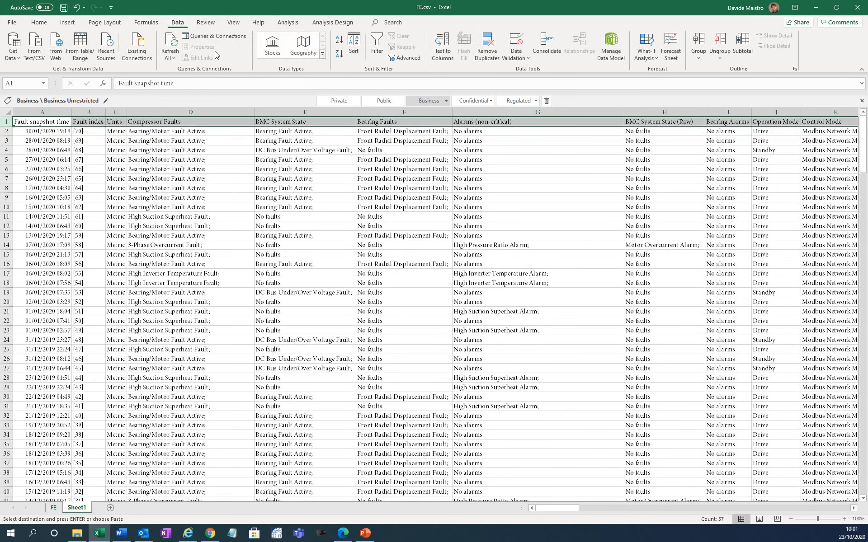
{"action": "left_click", "coordinate": [377, 51]}
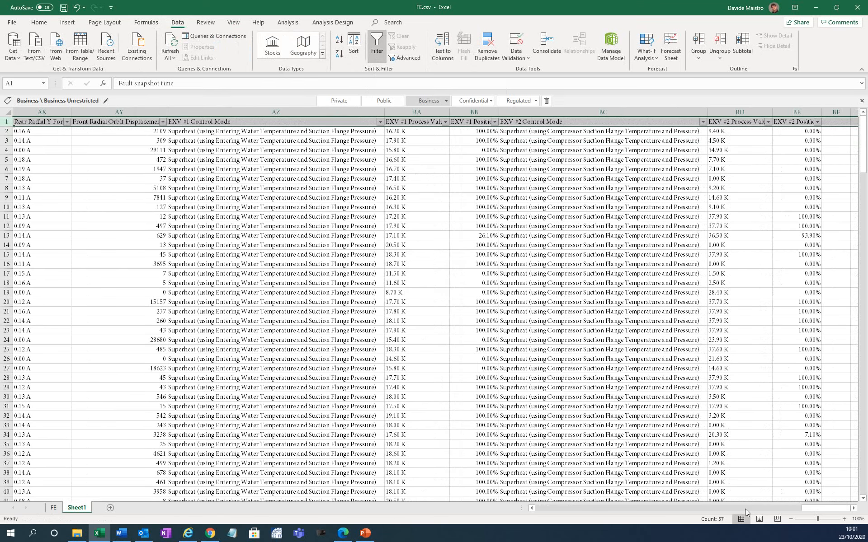
{"action": "left_click", "coordinate": [557, 510]}
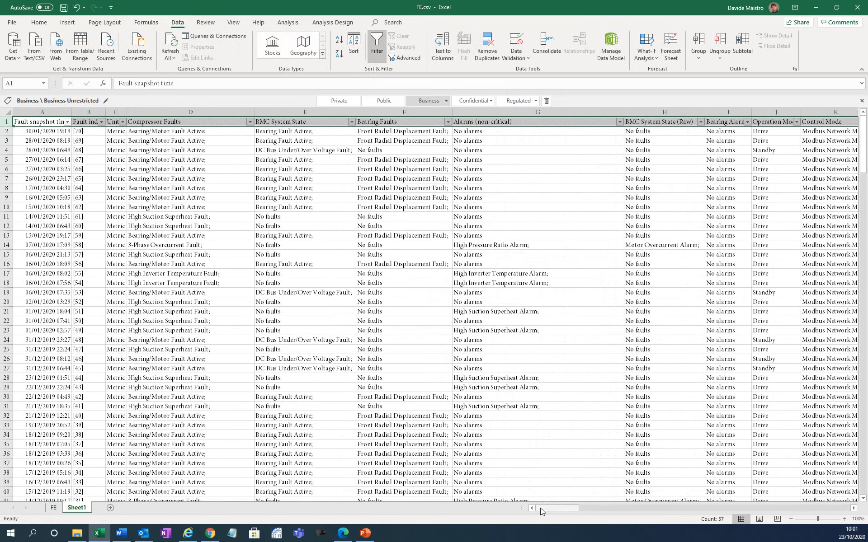
{"action": "left_click", "coordinate": [175, 188]}
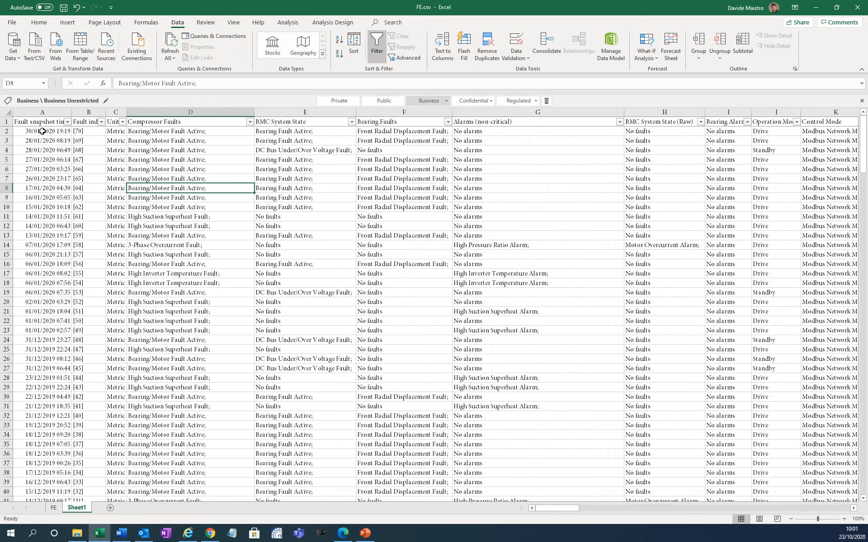
Colour the January 2020 fault snapshot times in A2:A23 red
{"action": "left_click_drag", "start_coordinate": [45, 131], "coordinate": [61, 333]}
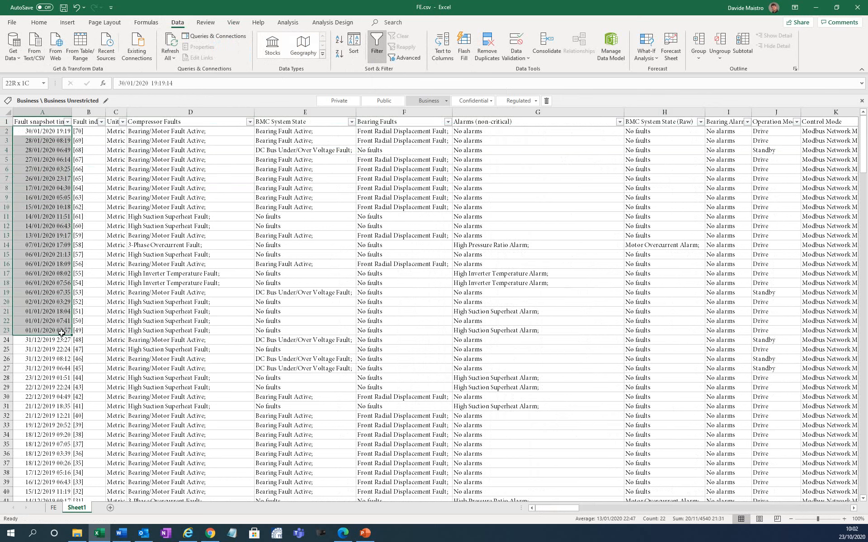
{"action": "left_click_drag", "start_coordinate": [61, 332], "coordinate": [61, 333]}
{"action": "left_click", "coordinate": [39, 22]}
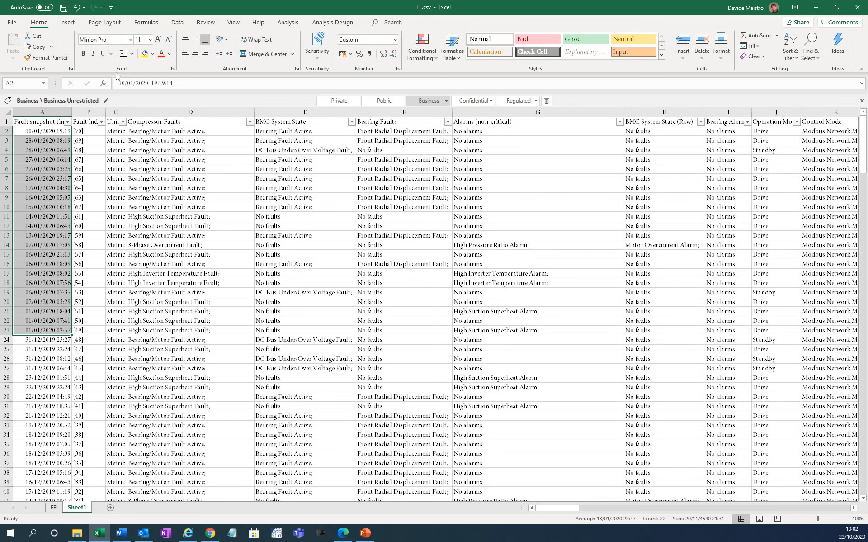
{"action": "left_click", "coordinate": [160, 54]}
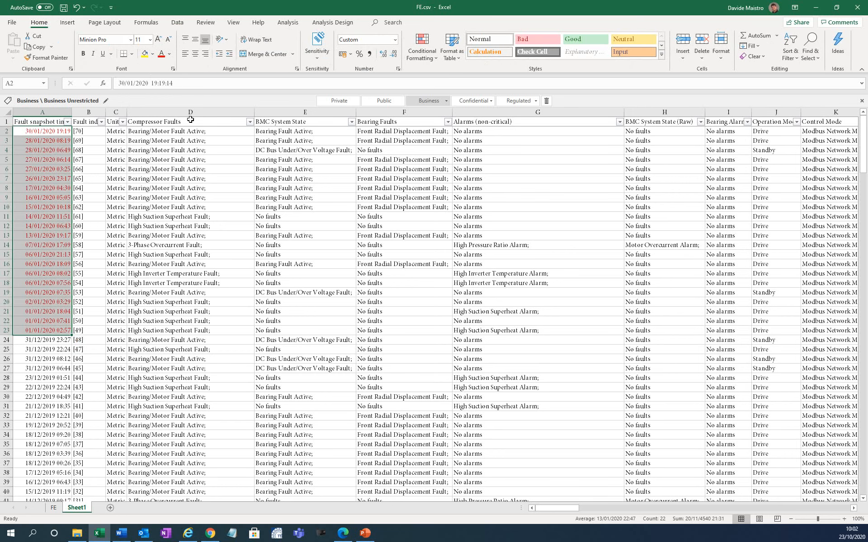
Compare the Compressor Faults, BMC System State and Bearing Faults entries of snapshot [70] and colour its Front Radial Displacement Fault in F2 red
{"action": "left_click", "coordinate": [231, 120]}
{"action": "left_click_drag", "start_coordinate": [231, 120], "coordinate": [371, 121]}
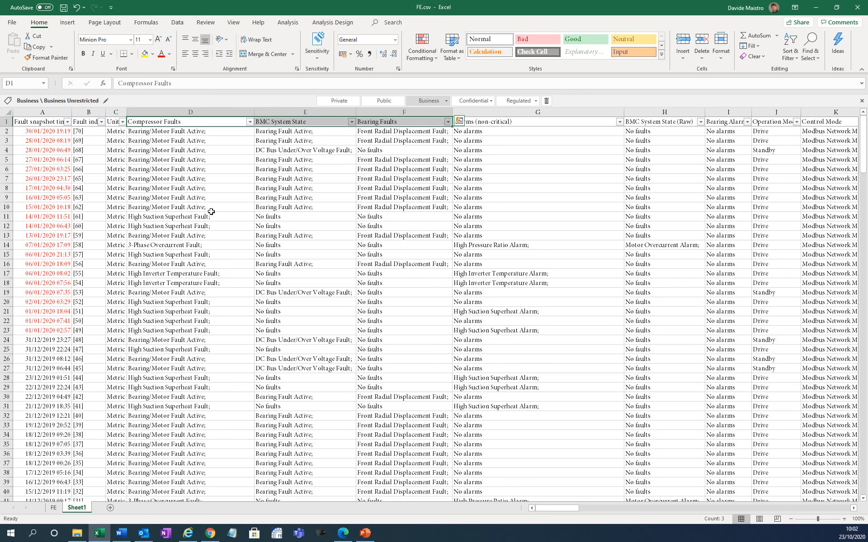
{"action": "left_click", "coordinate": [155, 132]}
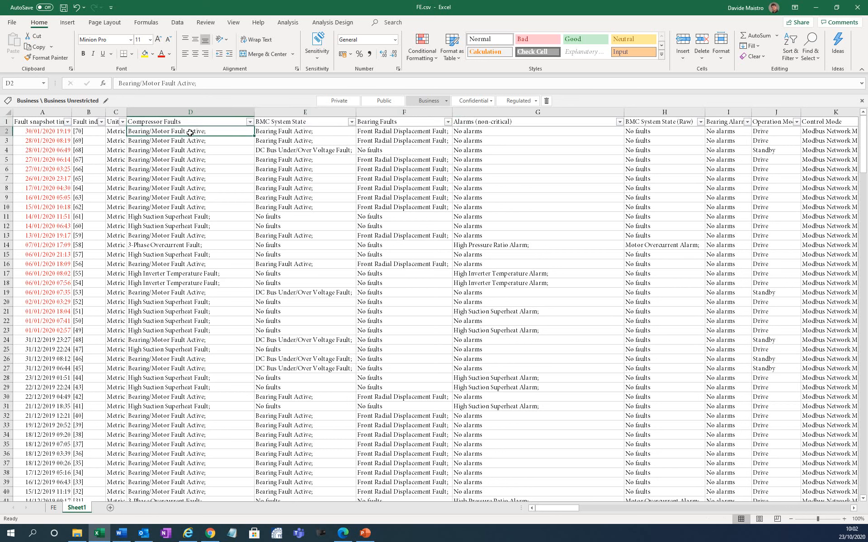
{"action": "left_click", "coordinate": [276, 132]}
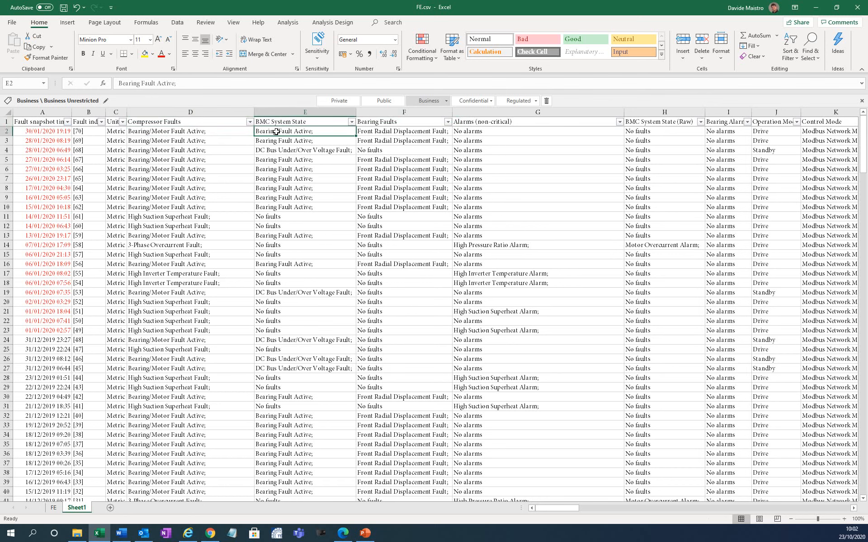
{"action": "left_click", "coordinate": [378, 131]}
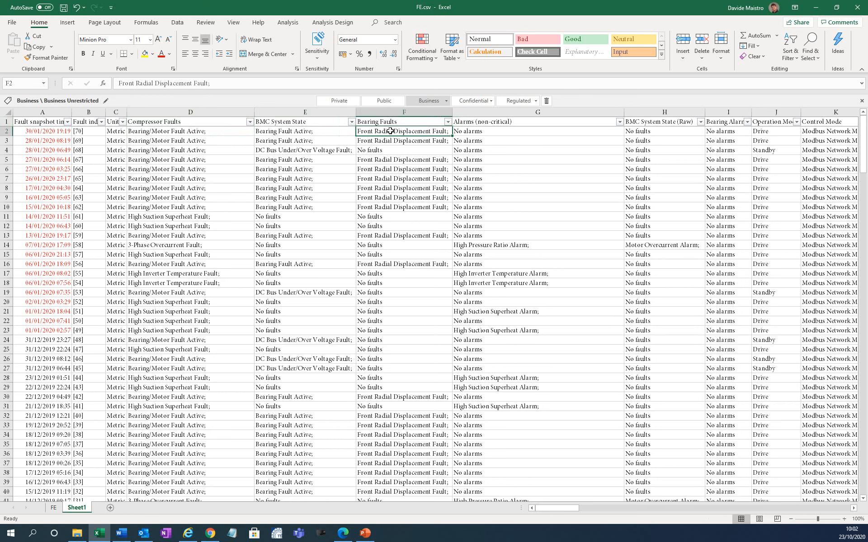
{"action": "left_click", "coordinate": [161, 54]}
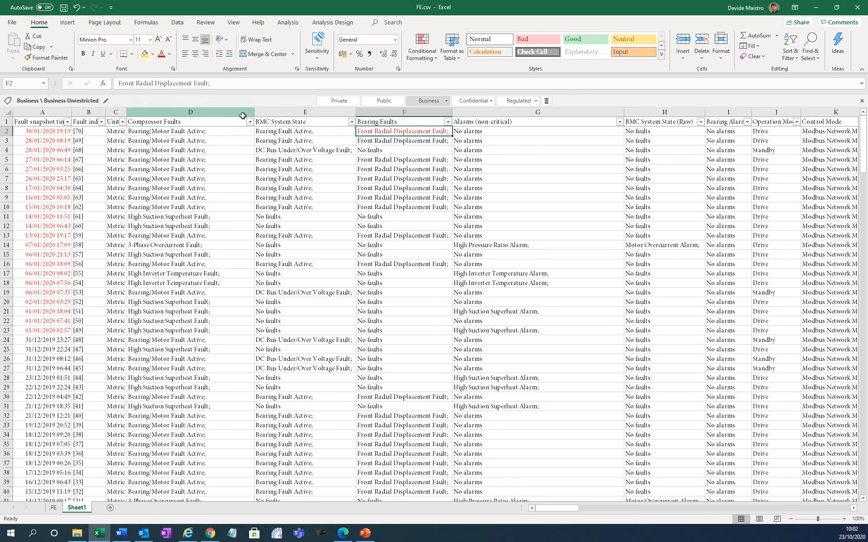
Colour the Front Radial Displacement Fault of snapshot [69] in F3 red and select the entry below it
{"action": "left_click", "coordinate": [199, 130]}
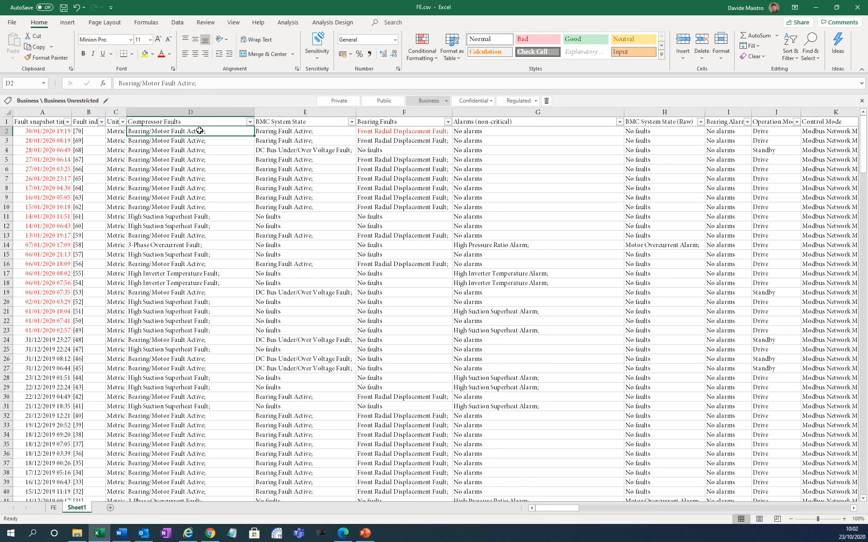
{"action": "left_click", "coordinate": [396, 132]}
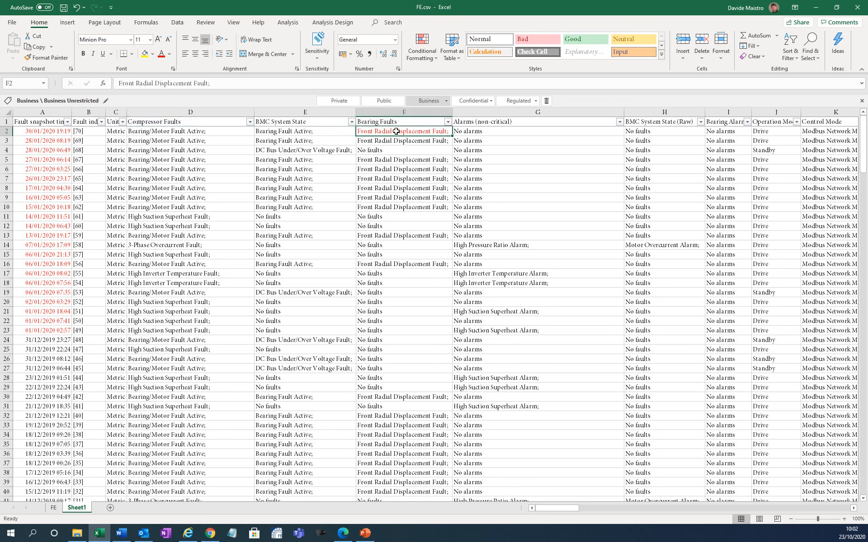
{"action": "left_click", "coordinate": [392, 140]}
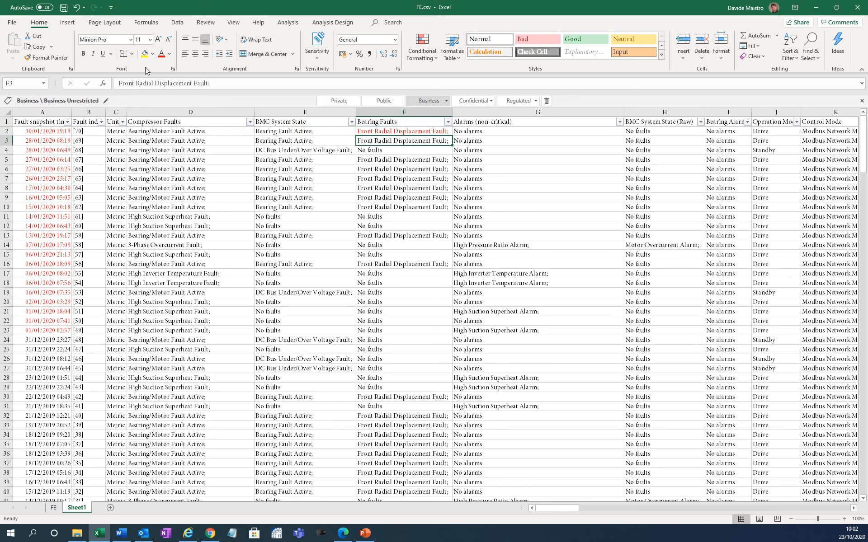
{"action": "left_click", "coordinate": [162, 55]}
{"action": "left_click", "coordinate": [391, 152]}
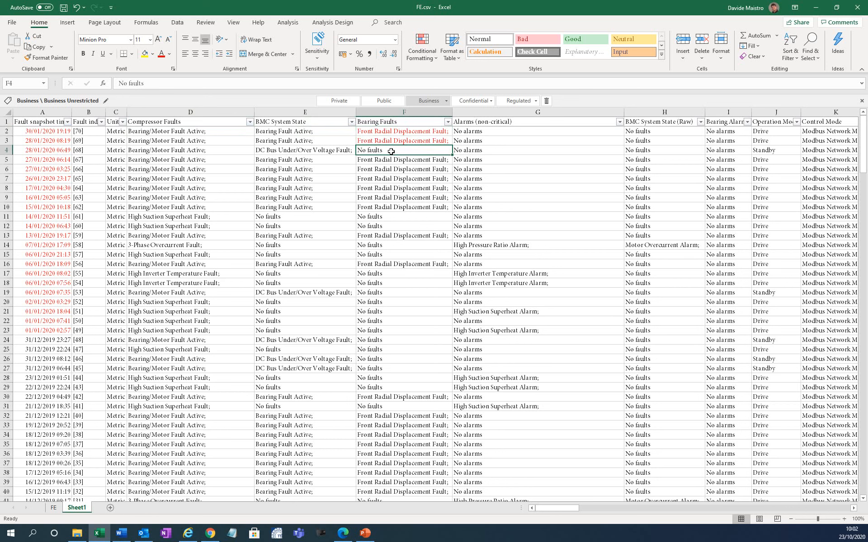
Colour the DC Bus Under/Over Voltage Fault in E4 and the Front Radial Displacement Faults in F5:F10 red
{"action": "left_click", "coordinate": [330, 150]}
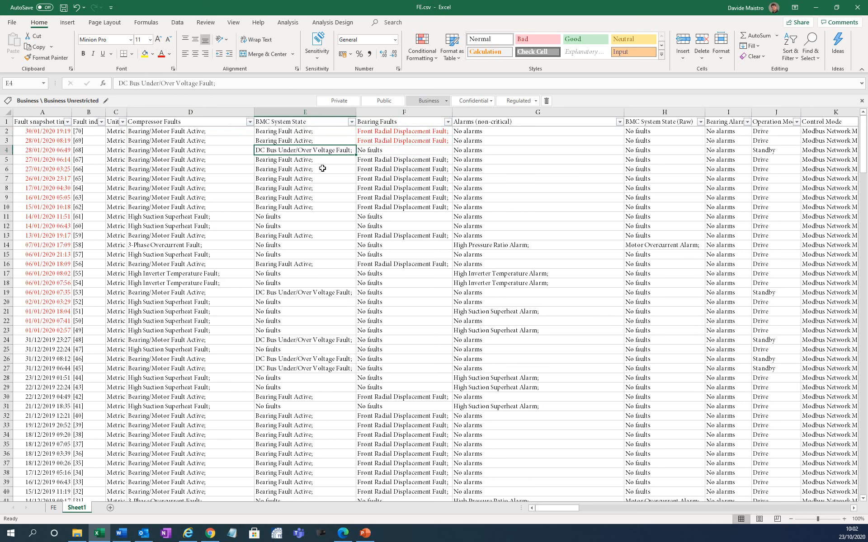
{"action": "left_click", "coordinate": [161, 54]}
{"action": "left_click_drag", "start_coordinate": [396, 159], "coordinate": [396, 207]}
{"action": "left_click", "coordinate": [162, 54]}
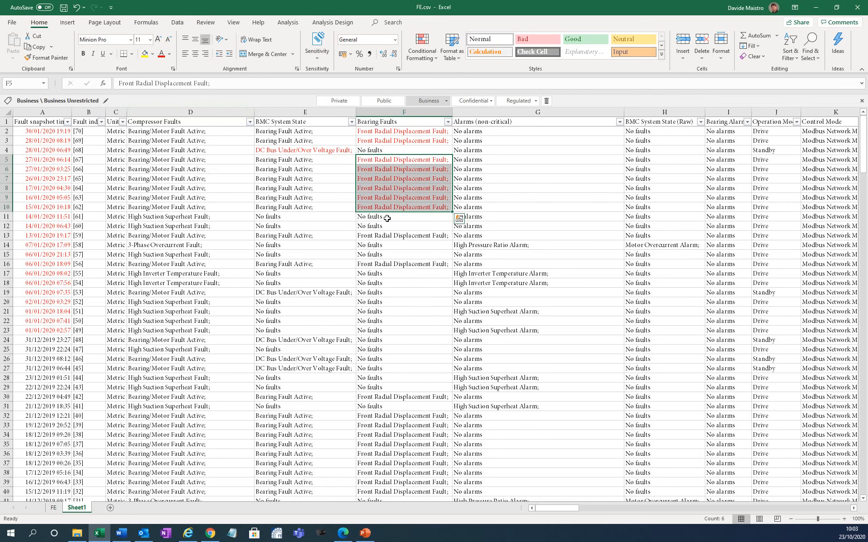
Colour the High Suction Superheat Faults in D11 and D12 and the Front Radial Displacement Fault in F13 red
{"action": "left_click", "coordinate": [200, 215]}
{"action": "left_click", "coordinate": [162, 54]}
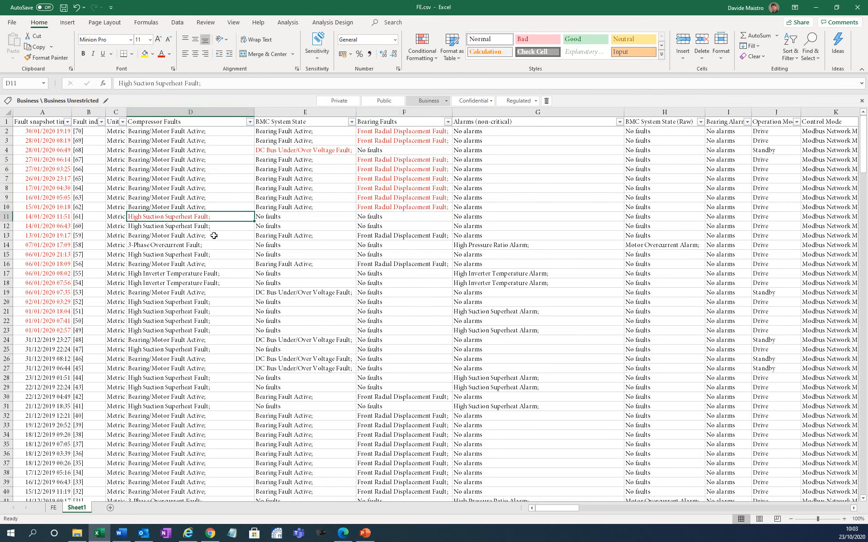
{"action": "left_click", "coordinate": [211, 228]}
{"action": "left_click", "coordinate": [162, 54]}
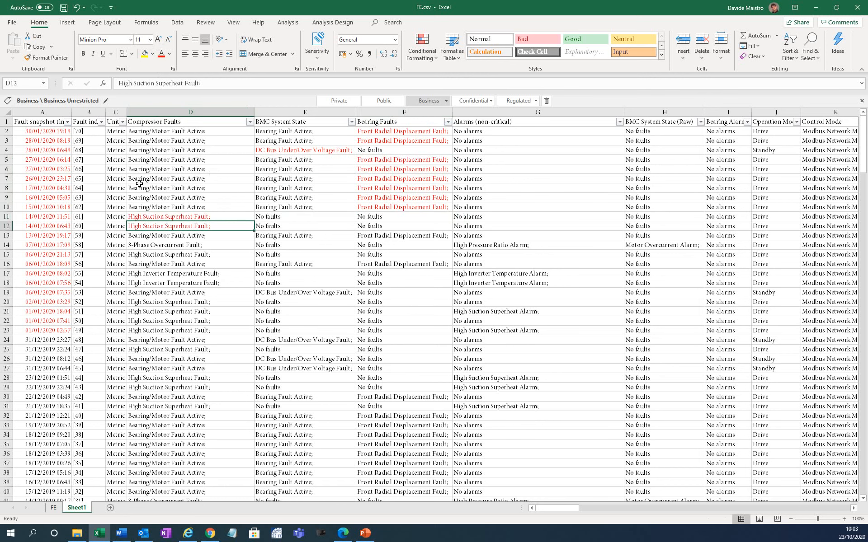
{"action": "left_click", "coordinate": [388, 236]}
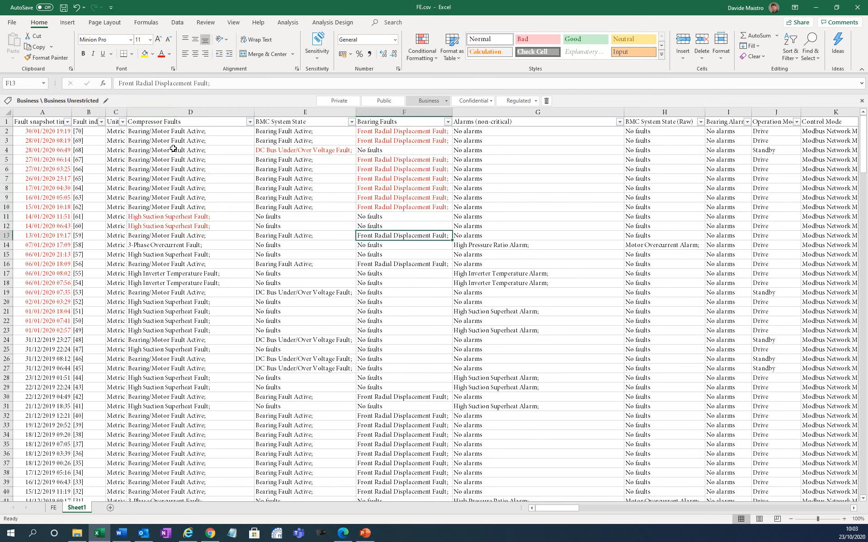
{"action": "left_click", "coordinate": [162, 55]}
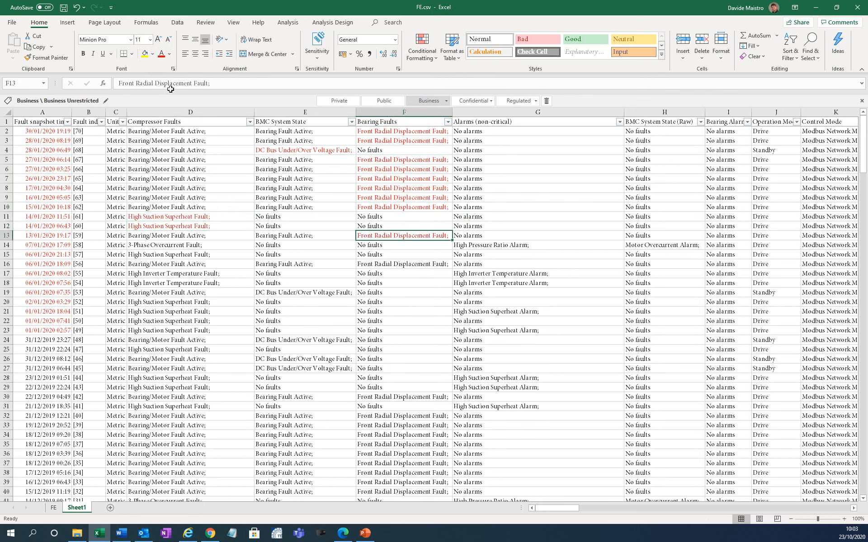
Colour the overcurrent, suction superheat and inverter temperature faults in D14, D15, D17, D18 and D20:D23 red
{"action": "left_click", "coordinate": [166, 247]}
{"action": "left_click", "coordinate": [167, 253], "text": "ctrl"}
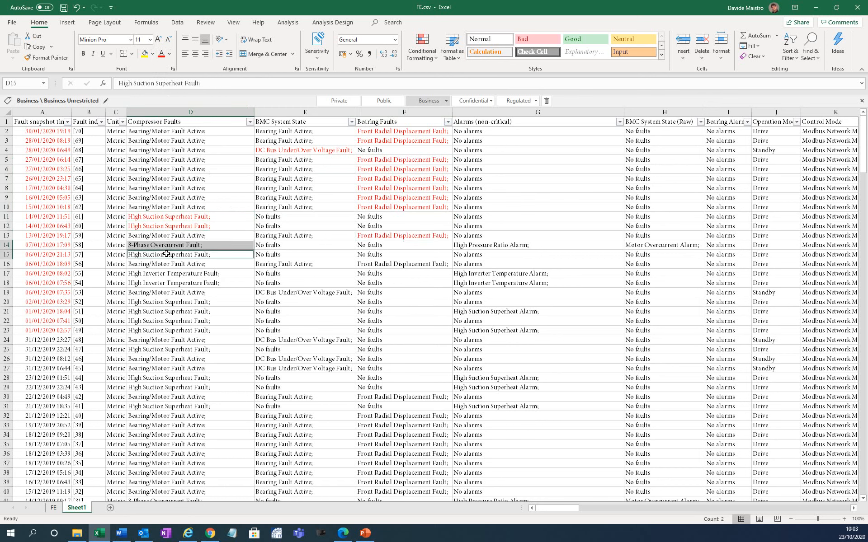
{"action": "left_click", "coordinate": [161, 54]}
{"action": "left_click", "coordinate": [201, 274]}
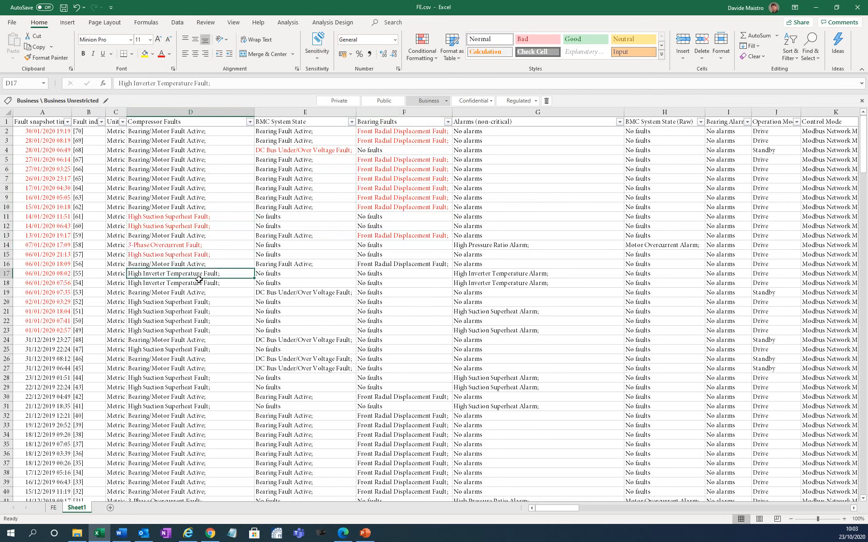
{"action": "left_click", "coordinate": [200, 283], "text": "ctrl"}
{"action": "left_click", "coordinate": [160, 55]}
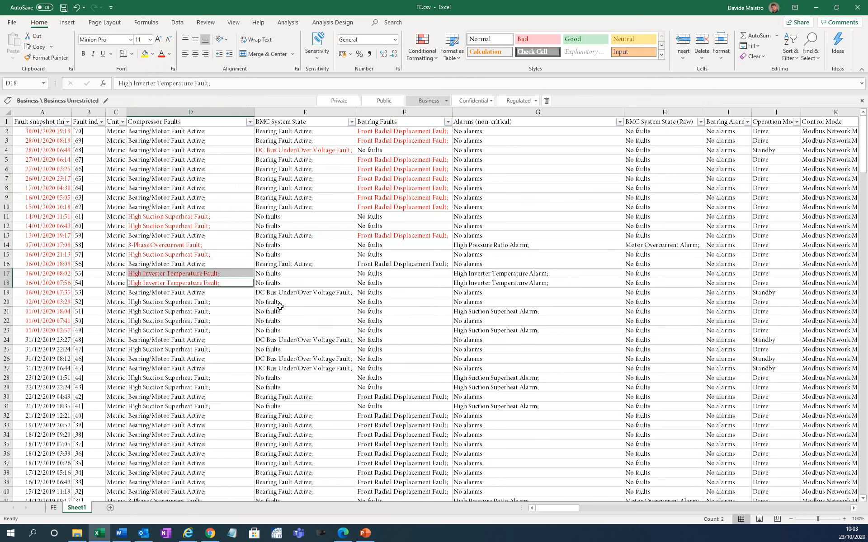
{"action": "left_click_drag", "start_coordinate": [206, 301], "coordinate": [201, 333]}
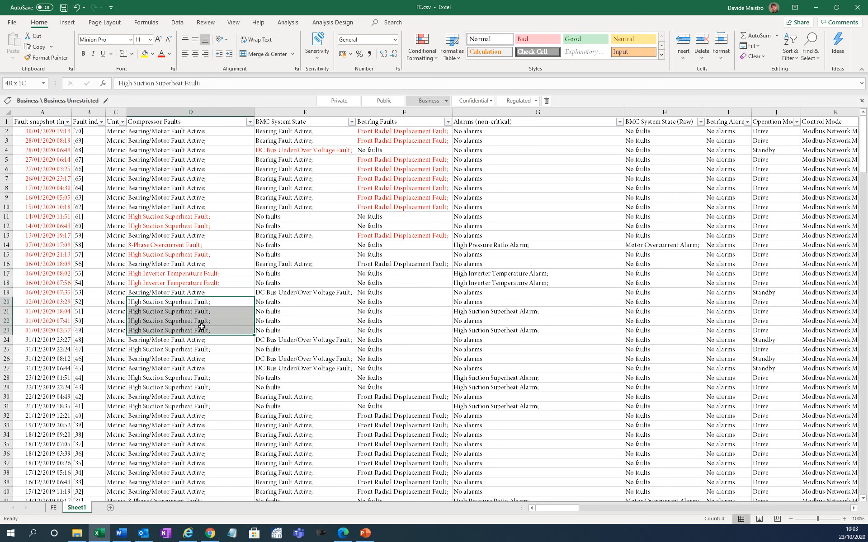
{"action": "left_click", "coordinate": [161, 54]}
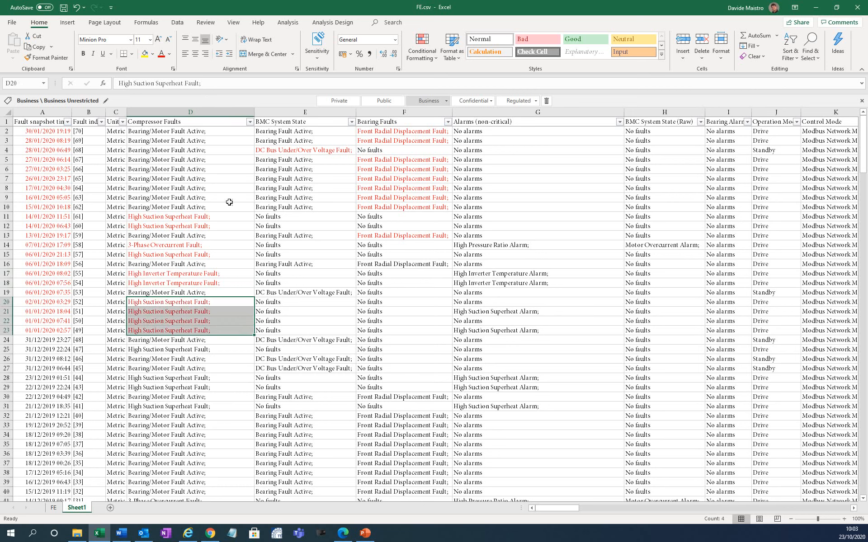
Fill the January 2020 fault block A1:F23, headings included, with yellow
{"action": "left_click_drag", "start_coordinate": [48, 122], "coordinate": [403, 334]}
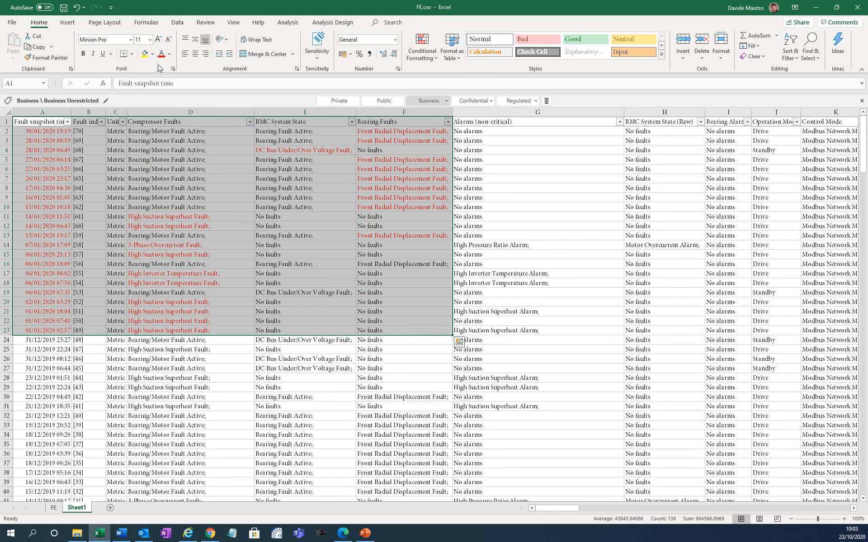
{"action": "left_click", "coordinate": [145, 54]}
{"action": "left_click", "coordinate": [88, 169]}
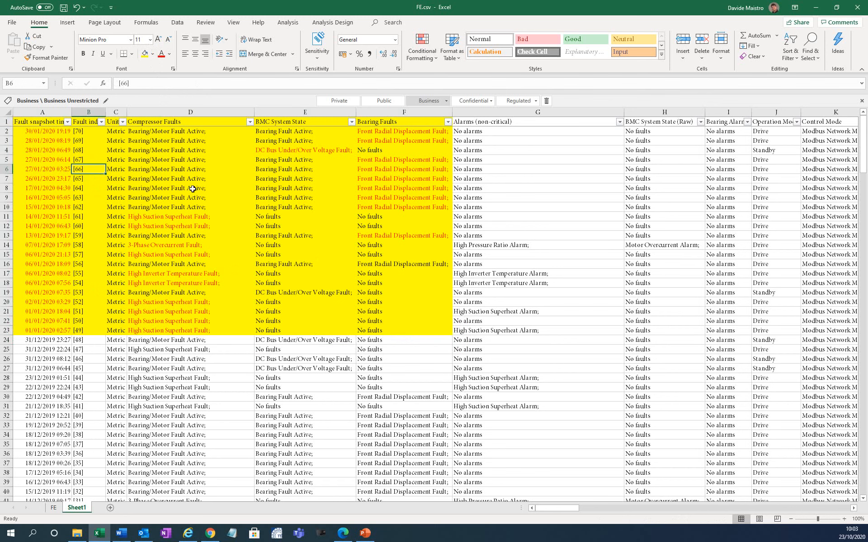
Colour the Front Radial Displacement Fault in F16 and the DC Bus Under/Over Voltage Fault in E19 red
{"action": "left_click", "coordinate": [398, 264]}
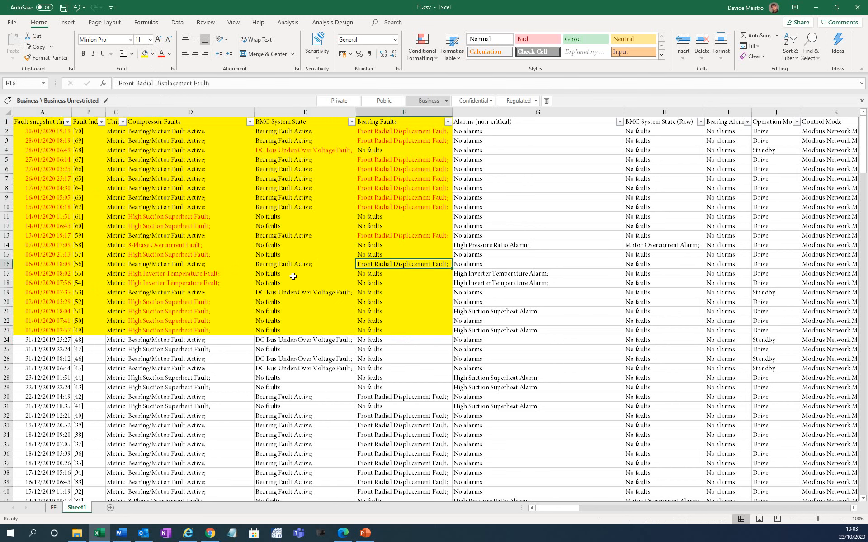
{"action": "left_click", "coordinate": [296, 292], "text": "ctrl"}
{"action": "left_click", "coordinate": [161, 54]}
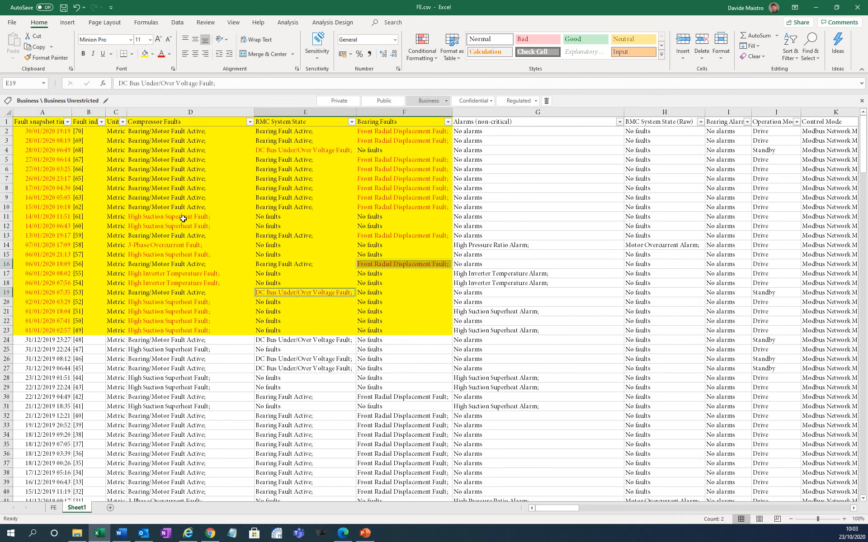
{"action": "left_click", "coordinate": [49, 122]}
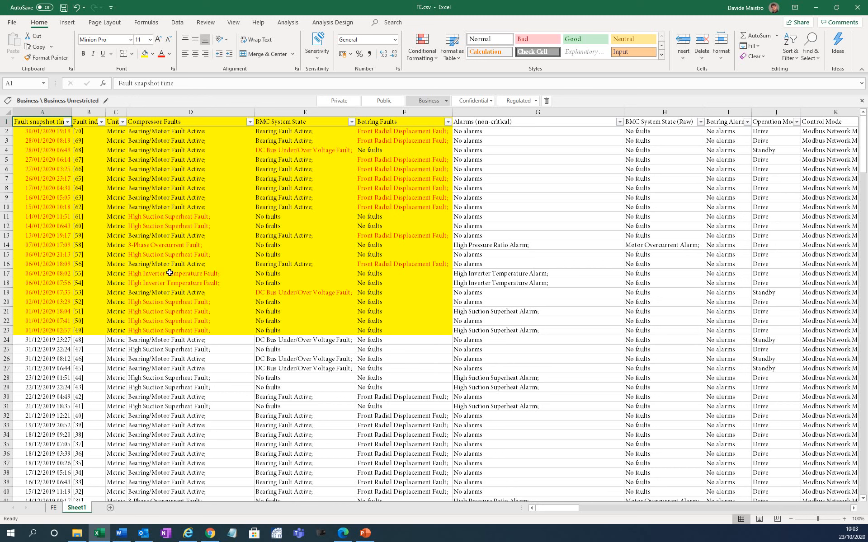
{"action": "left_click", "coordinate": [156, 247]}
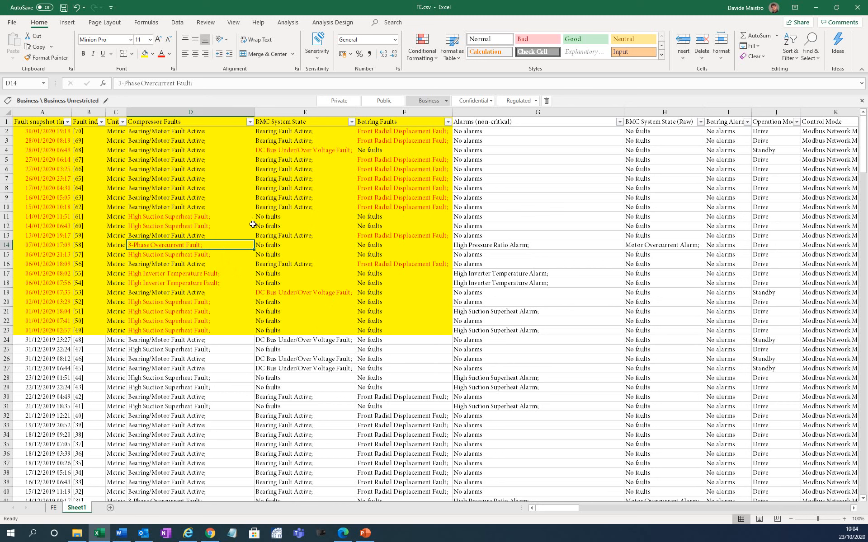
{"action": "left_click", "coordinate": [32, 123]}
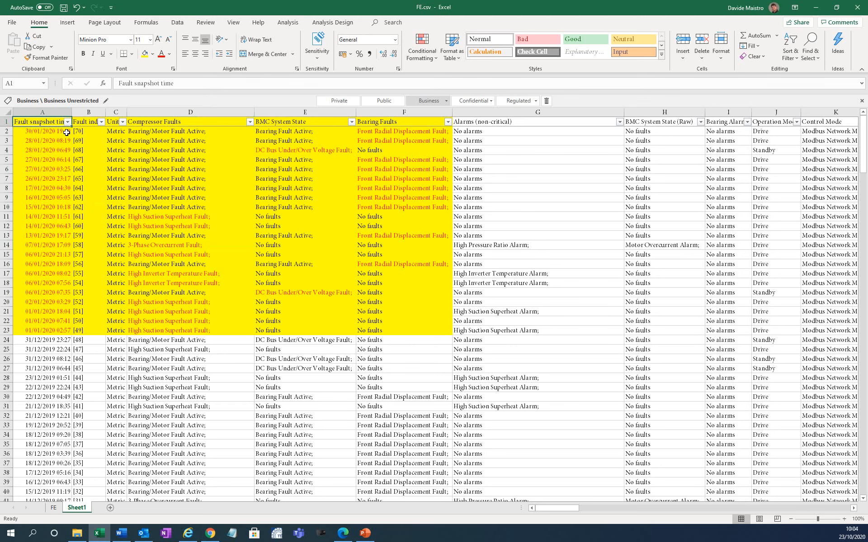
Create a PivotTable from the whole of Sheet1 on a new worksheet
{"action": "left_click", "coordinate": [5, 113]}
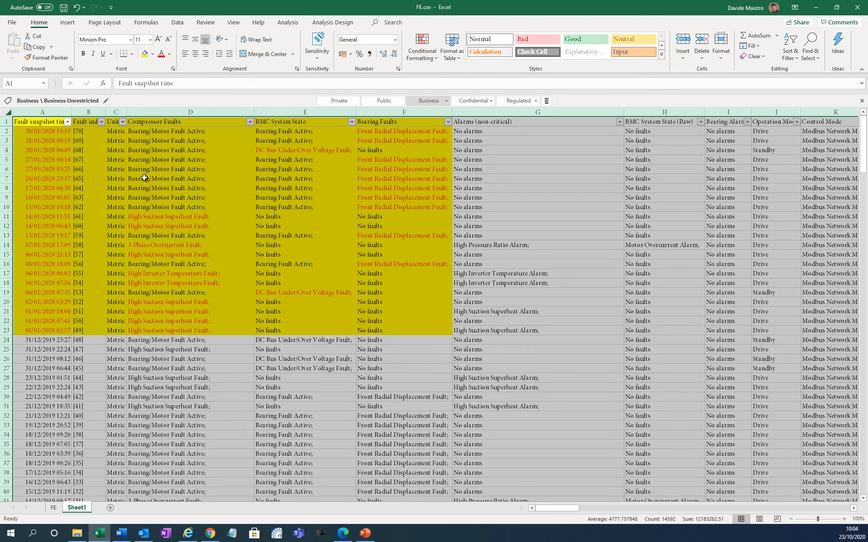
{"action": "left_click", "coordinate": [66, 22]}
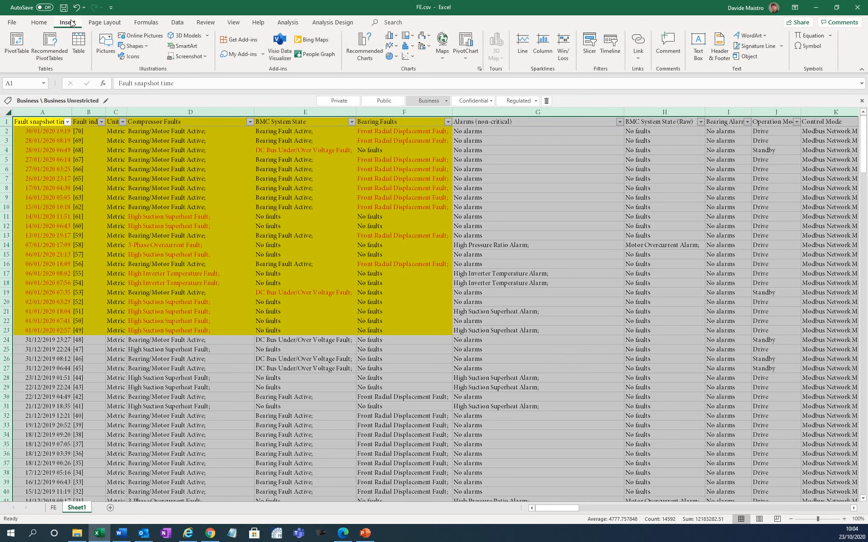
{"action": "left_click", "coordinate": [15, 55]}
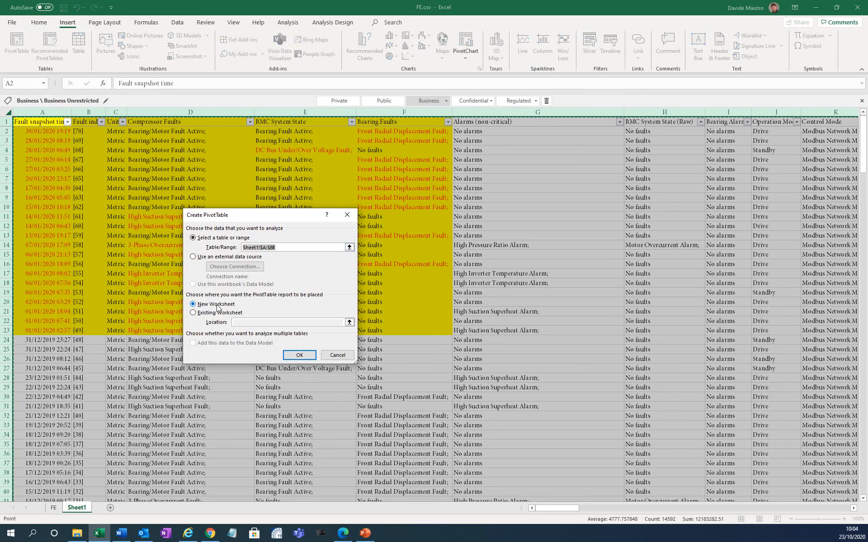
{"action": "left_click", "coordinate": [306, 355]}
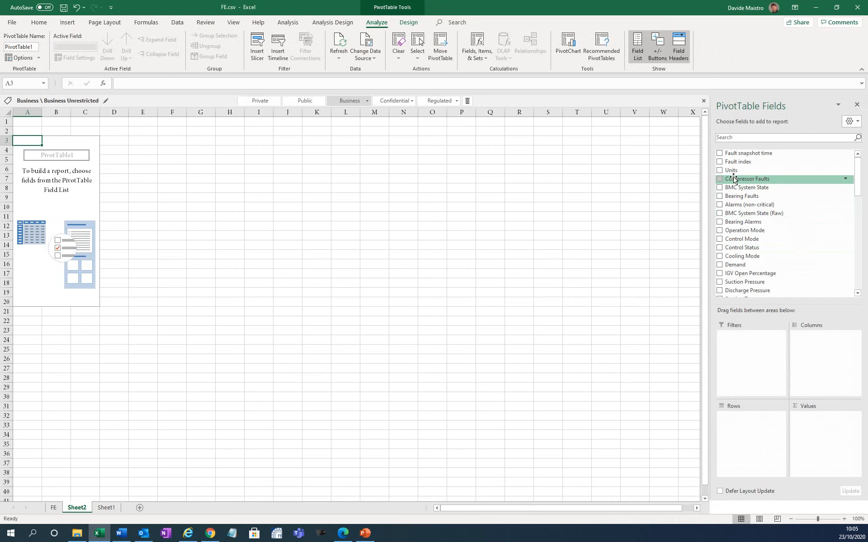
Set Compressor Faults as the PivotTable's row field and also add it as a count value
{"action": "left_click", "coordinate": [719, 180]}
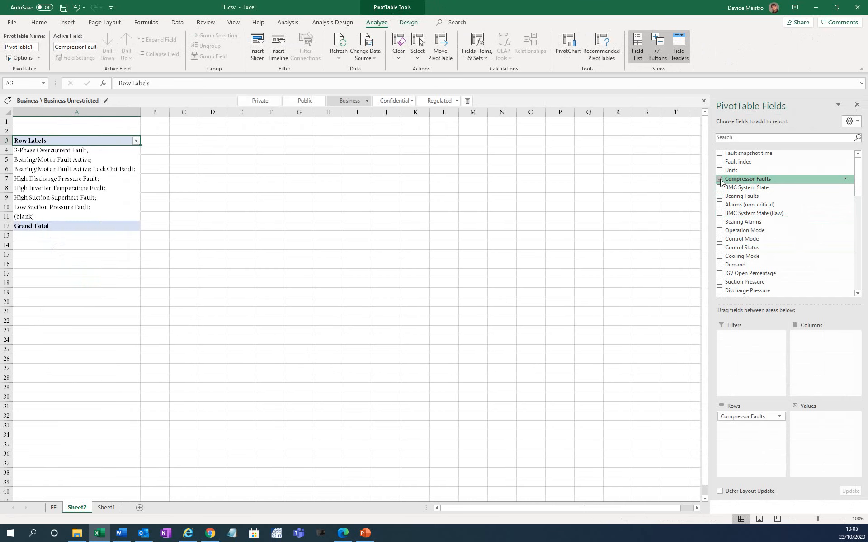
{"action": "left_click_drag", "start_coordinate": [81, 150], "coordinate": [84, 211]}
{"action": "left_click", "coordinate": [94, 152]}
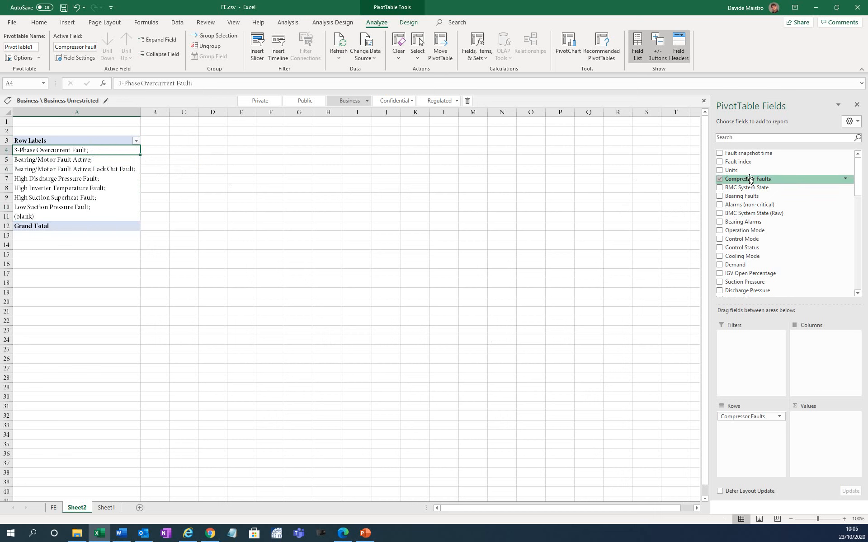
{"action": "left_click_drag", "start_coordinate": [749, 179], "coordinate": [810, 434]}
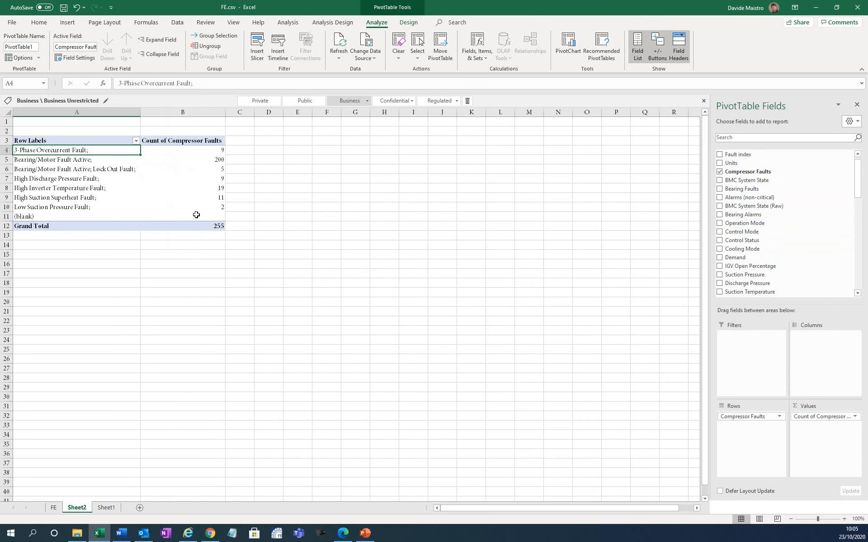
Copy the Compressor Faults PivotTable in A3:B12 and paste the duplicate at A15
{"action": "mouse_move", "coordinate": [208, 195]}
{"action": "left_click_drag", "start_coordinate": [79, 140], "coordinate": [192, 225]}
{"action": "key", "text": "ctrl+c"}
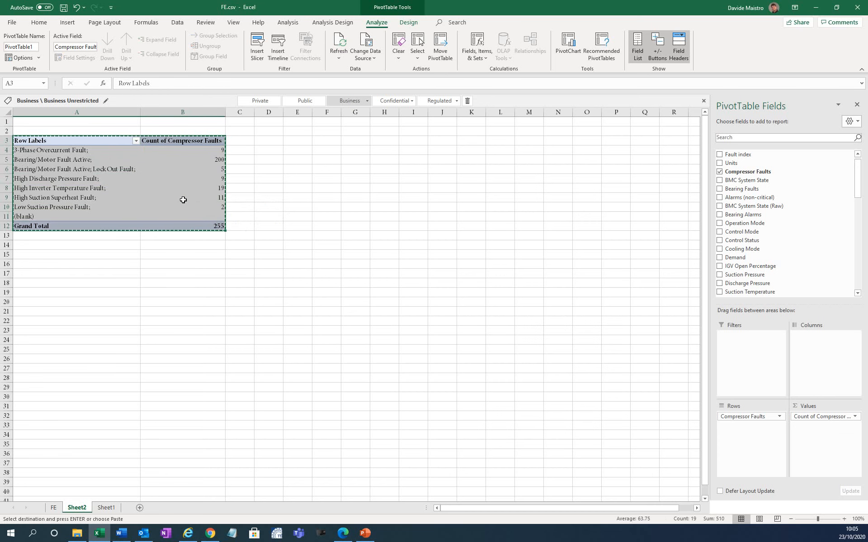
{"action": "left_click", "coordinate": [107, 251]}
{"action": "key", "text": "ctrl+v"}
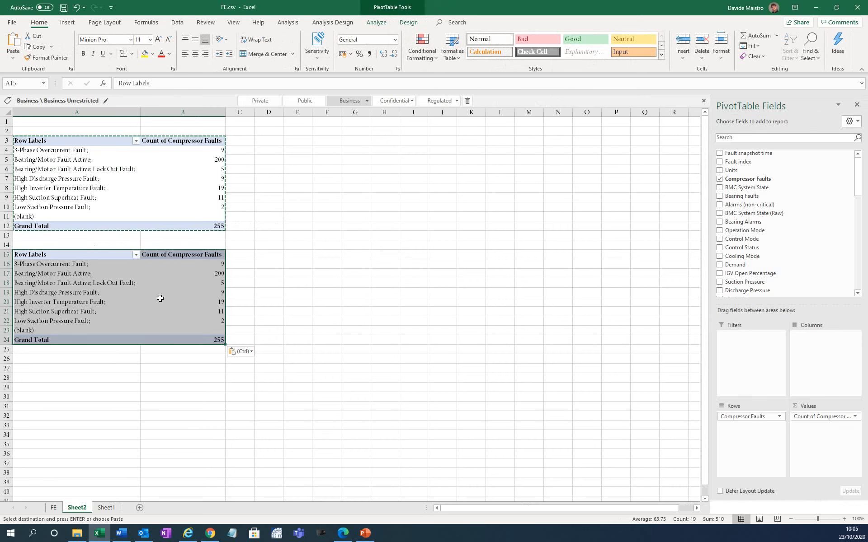
Replace Compressor Faults in the A15 PivotTable with BMC System State as both row field and count value
{"action": "left_click", "coordinate": [719, 179]}
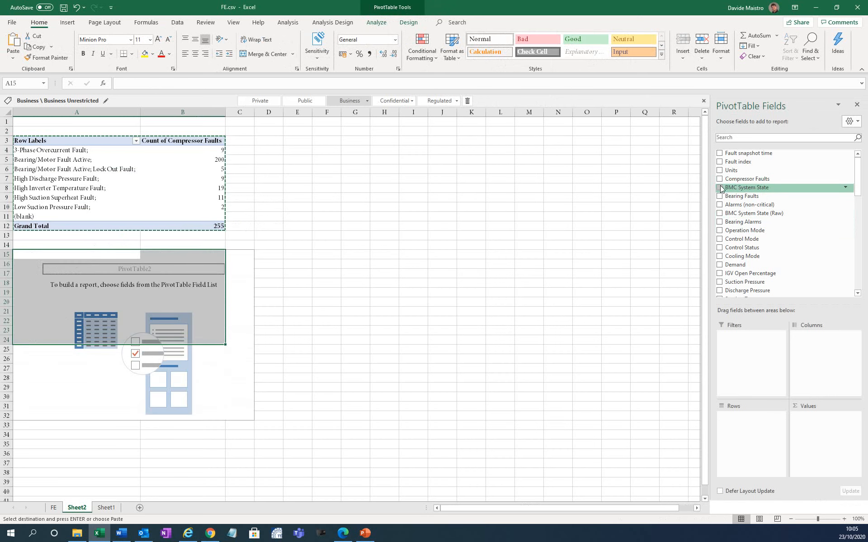
{"action": "left_click", "coordinate": [720, 188]}
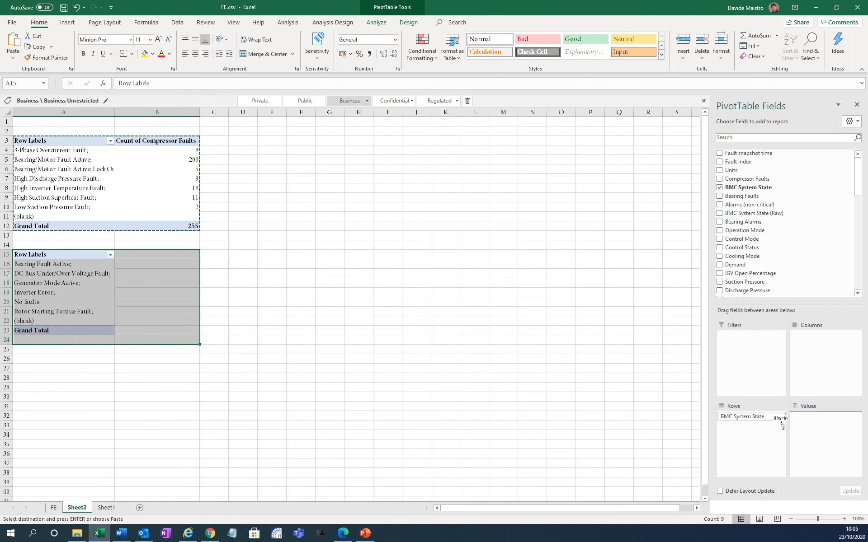
{"action": "left_click_drag", "start_coordinate": [782, 424], "coordinate": [821, 422]}
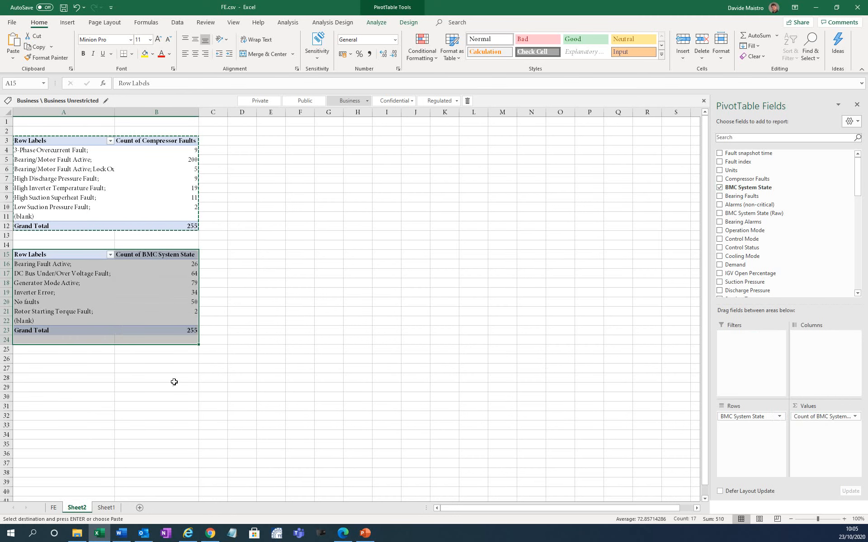
Paste another PivotTable copy at A27 and replace Compressor Faults in it with Bearing Faults as row field and count value
{"action": "left_click", "coordinate": [80, 367]}
{"action": "key", "text": "ctrl+v"}
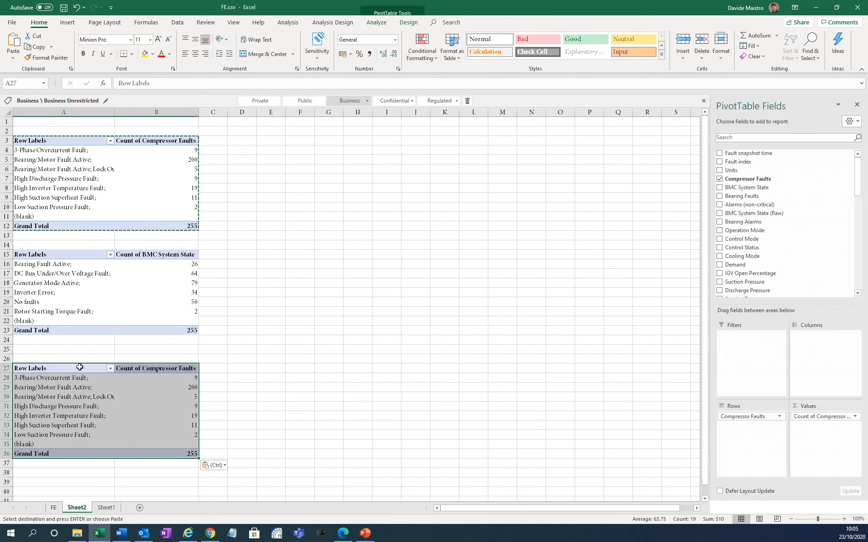
{"action": "left_click", "coordinate": [719, 180]}
{"action": "left_click", "coordinate": [720, 197]}
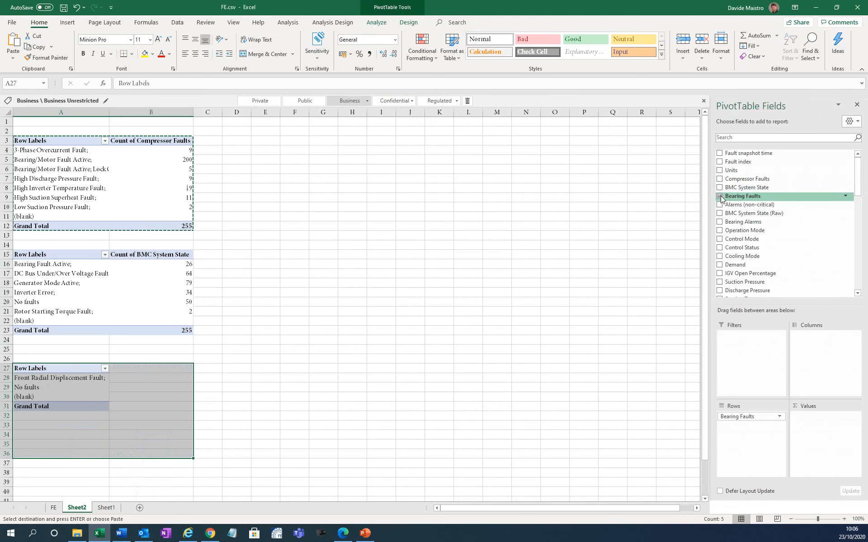
{"action": "left_click_drag", "start_coordinate": [734, 197], "coordinate": [822, 441]}
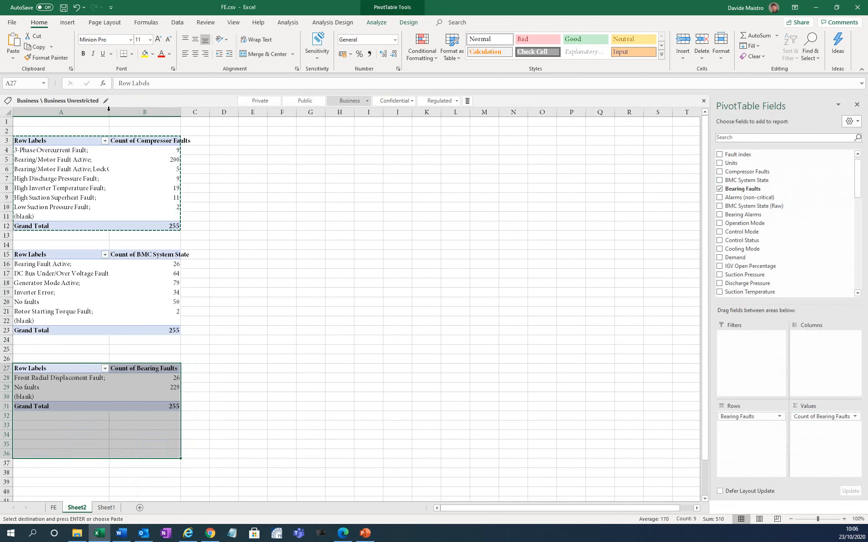
Widen column A to fit the full fault names and clear the copy selection
{"action": "left_click_drag", "start_coordinate": [108, 111], "coordinate": [140, 135]}
{"action": "key", "text": "Escape"}
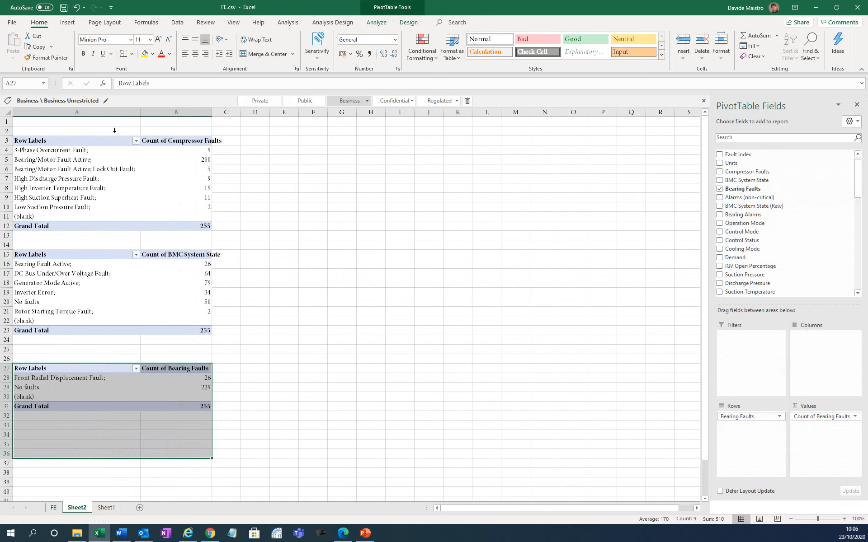
{"action": "left_click", "coordinate": [93, 131]}
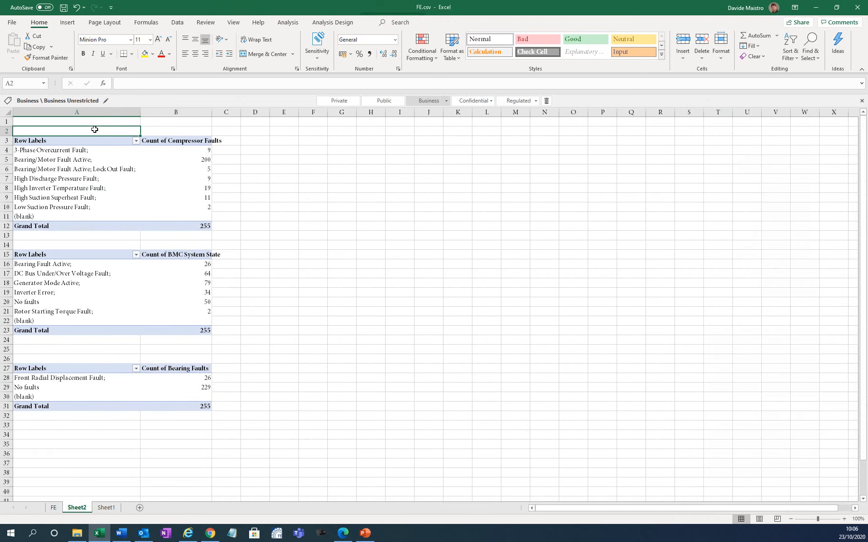
Filter the Compressor Faults PivotTable to exclude Bearing/Motor Fault Active, its Lock Out Fault combination and blank entries
{"action": "left_click", "coordinate": [136, 141]}
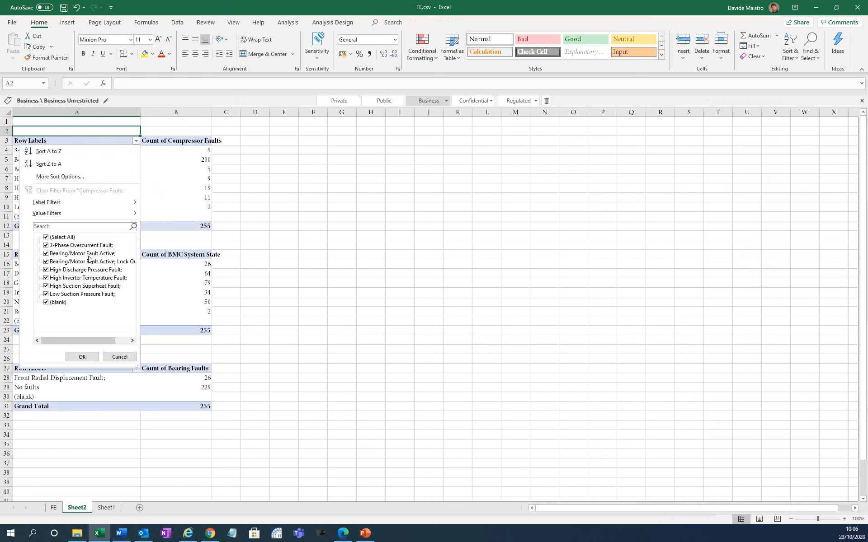
{"action": "left_click", "coordinate": [46, 254]}
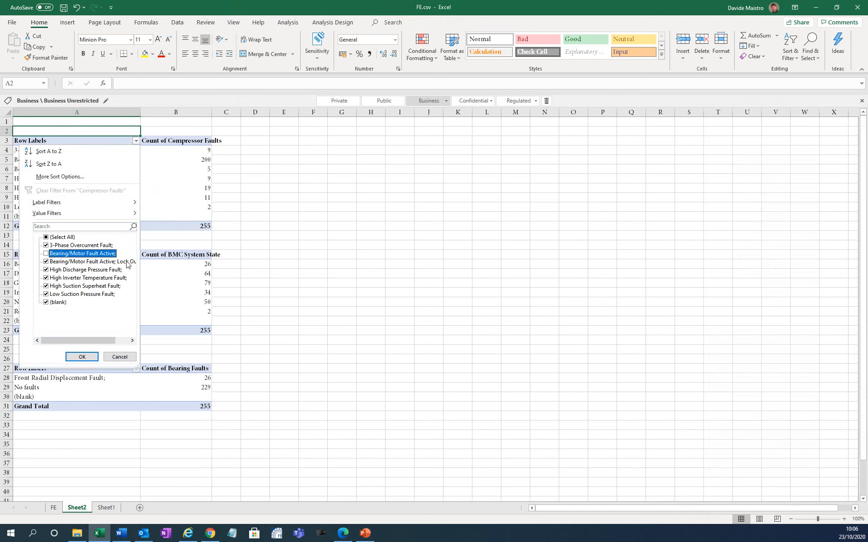
{"action": "left_click", "coordinate": [47, 262]}
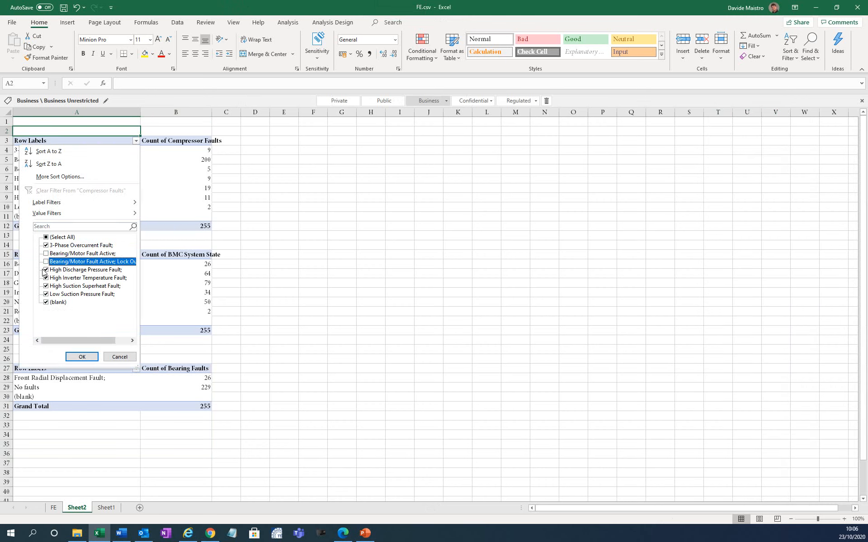
{"action": "left_click", "coordinate": [47, 302]}
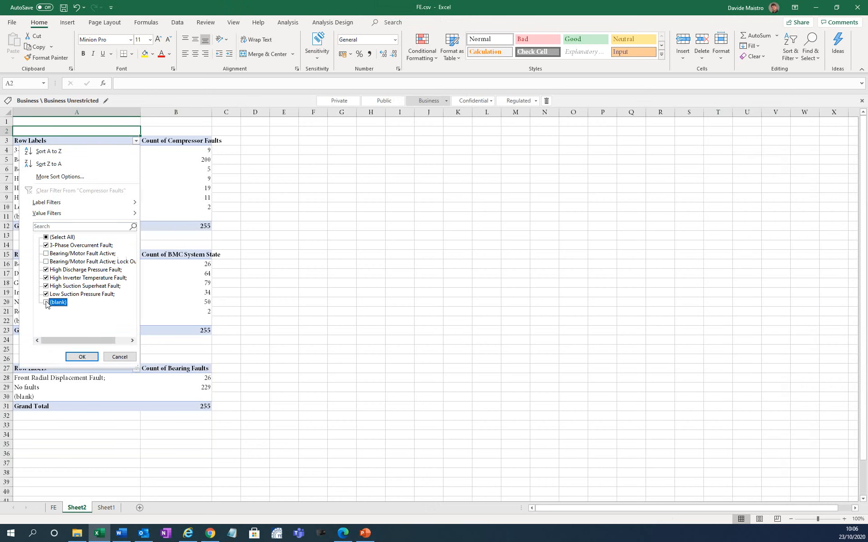
{"action": "left_click", "coordinate": [79, 357]}
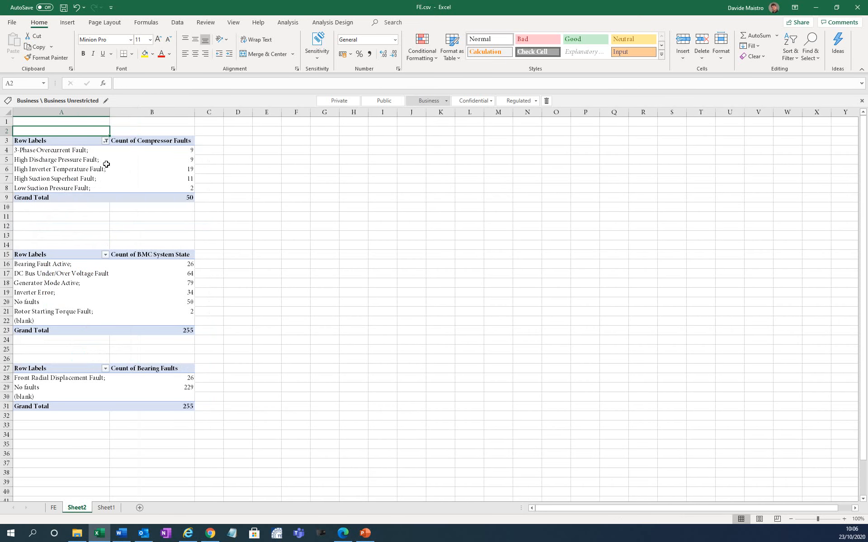
Filter the BMC System State PivotTable to exclude Bearing Fault Active, No faults and blank entries
{"action": "left_click", "coordinate": [104, 256]}
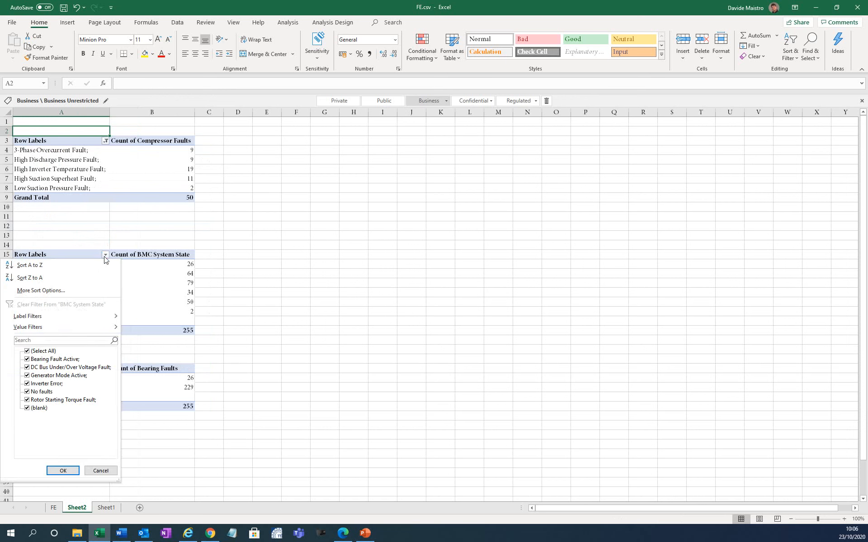
{"action": "left_click", "coordinate": [28, 359]}
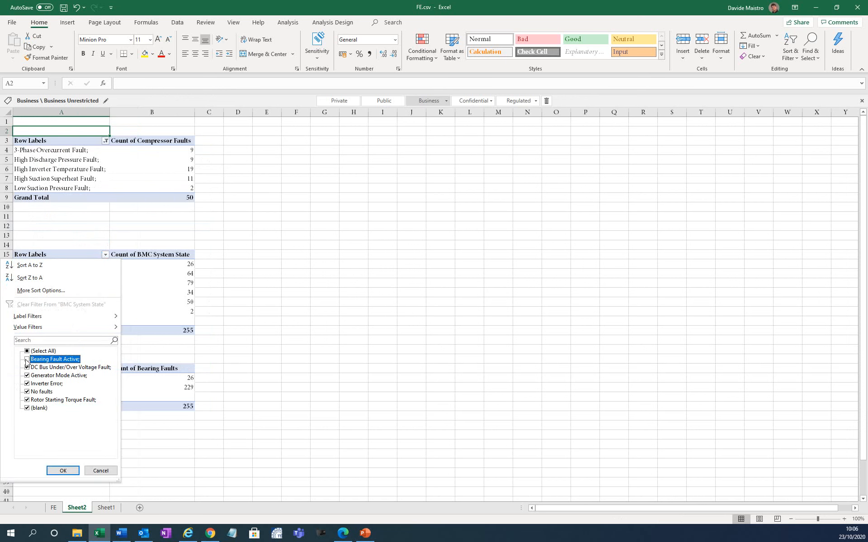
{"action": "left_click", "coordinate": [27, 392]}
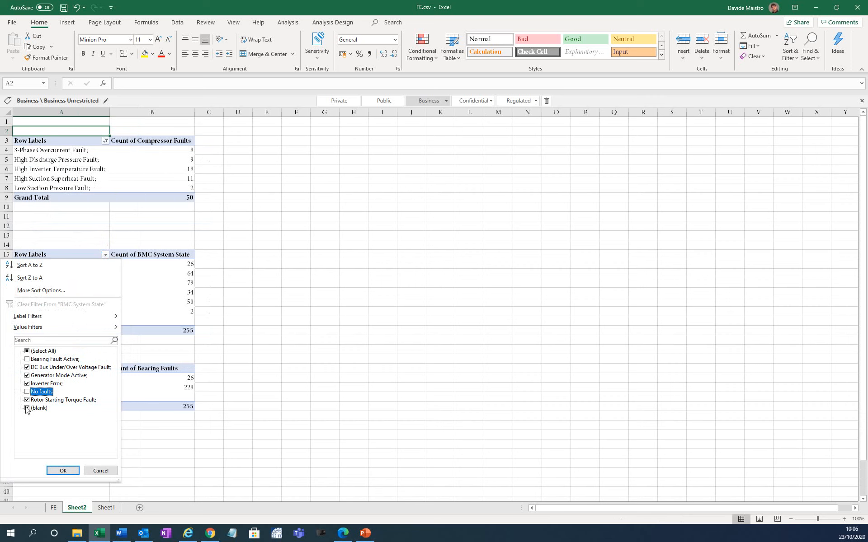
{"action": "left_click", "coordinate": [27, 408]}
{"action": "left_click", "coordinate": [63, 470]}
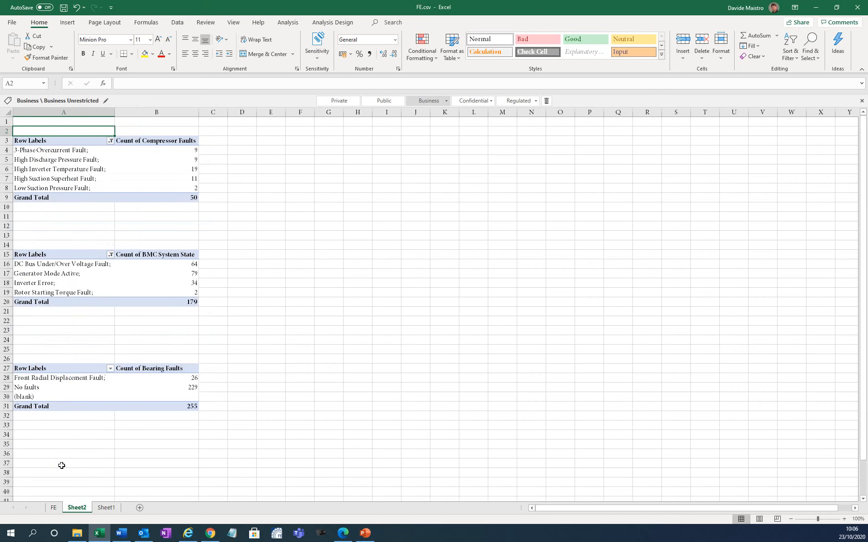
Filter the Bearing Faults PivotTable to exclude No faults and blank entries
{"action": "left_click", "coordinate": [110, 368]}
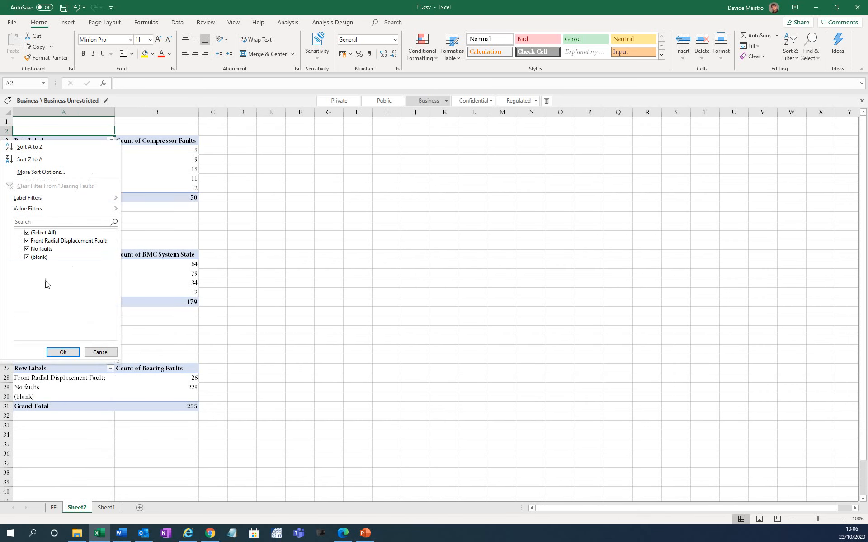
{"action": "left_click", "coordinate": [27, 249]}
{"action": "left_click", "coordinate": [26, 257]}
{"action": "left_click", "coordinate": [62, 352]}
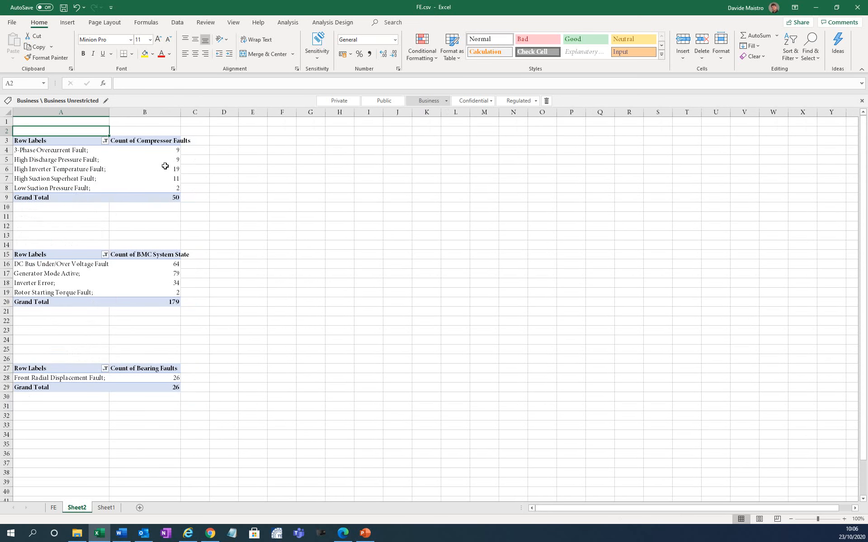
Sort the Compressor Faults PivotTable by count from largest to smallest
{"action": "mouse_move", "coordinate": [165, 166]}
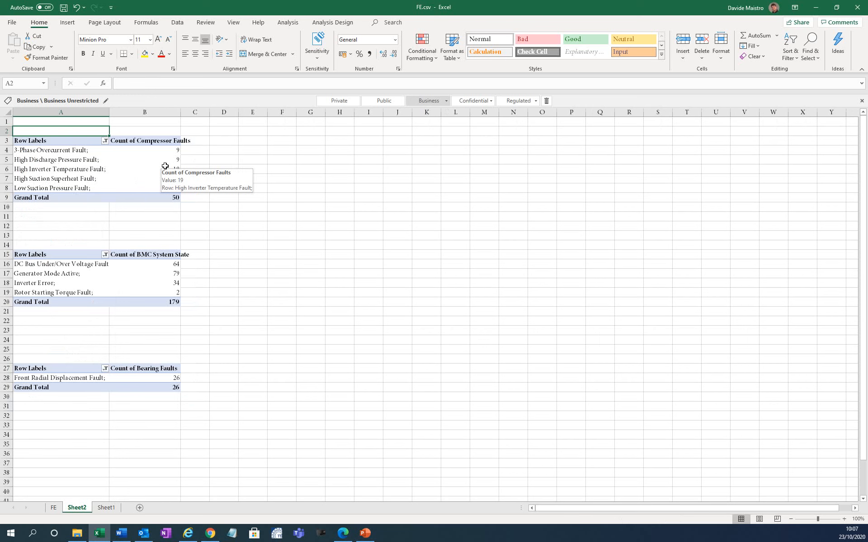
{"action": "right_click", "coordinate": [165, 165]}
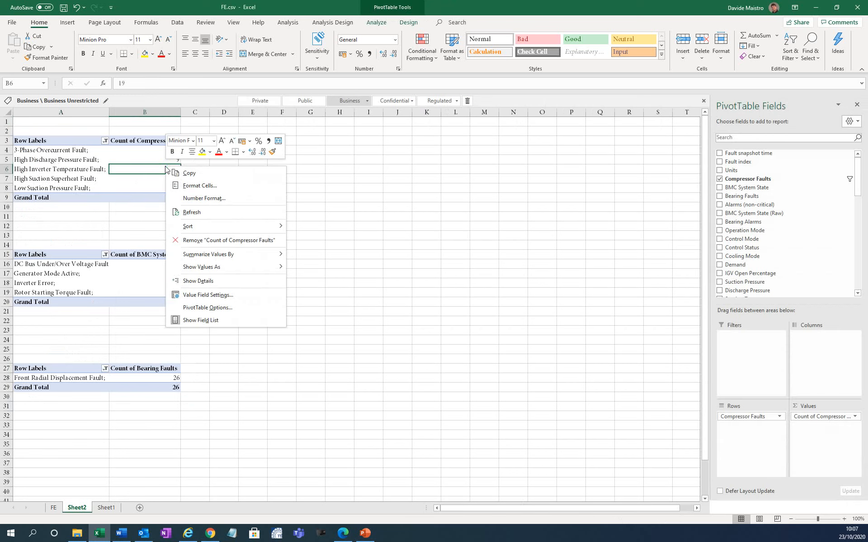
{"action": "mouse_move", "coordinate": [214, 227]}
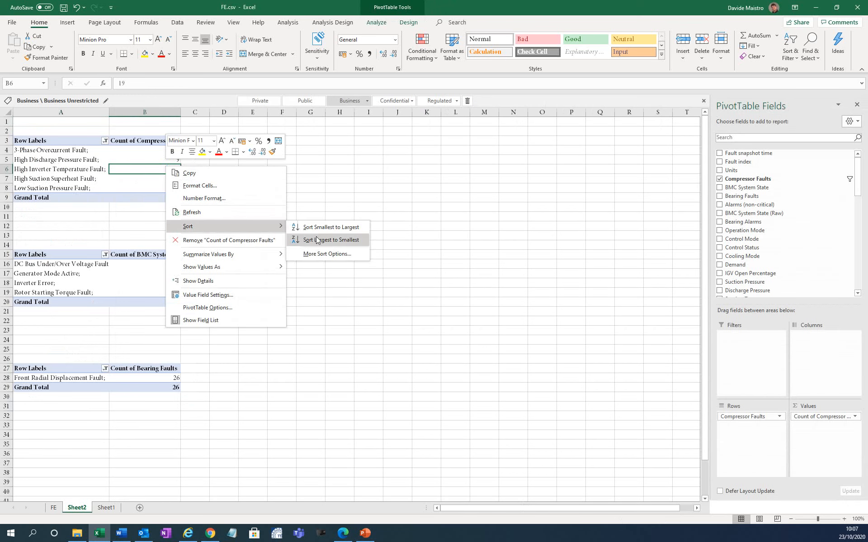
{"action": "left_click", "coordinate": [332, 244]}
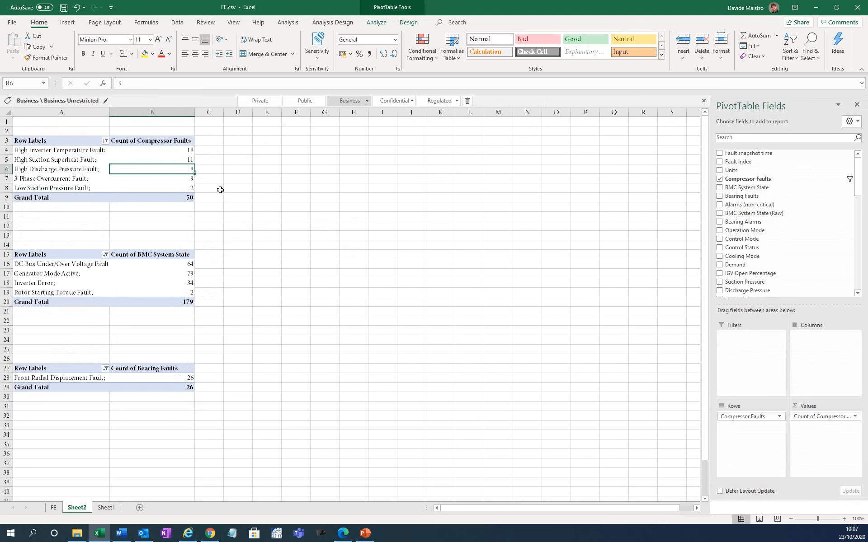
Color the High Inverter Temperature Fault and High Suction Superheat Fault rows red, including their counts
{"action": "left_click_drag", "start_coordinate": [90, 153], "coordinate": [135, 151]}
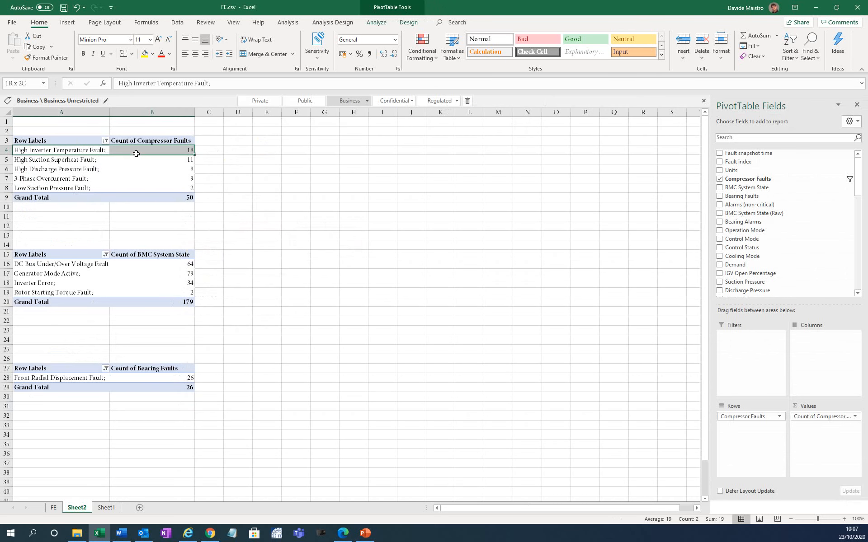
{"action": "left_click", "coordinate": [161, 54]}
{"action": "left_click_drag", "start_coordinate": [79, 161], "coordinate": [178, 161]}
{"action": "left_click", "coordinate": [161, 54]}
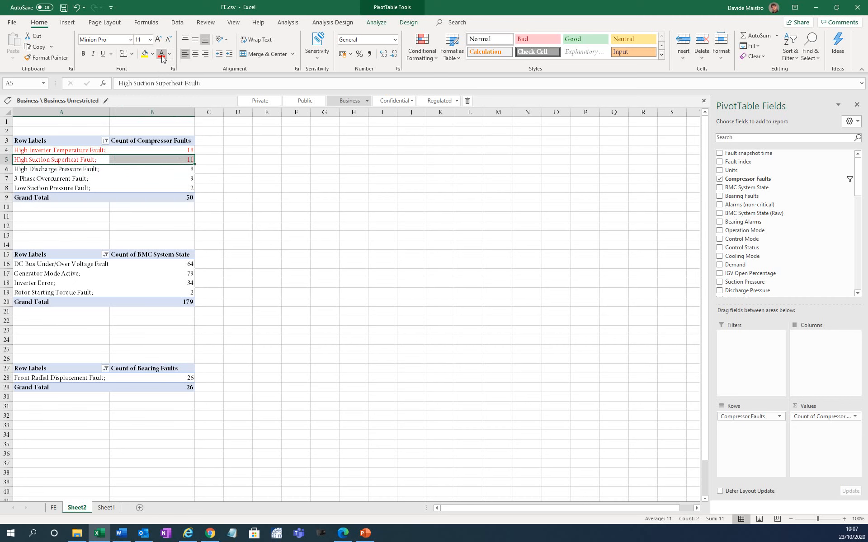
Sort the BMC System State PivotTable by count from largest to smallest
{"action": "right_click", "coordinate": [167, 275]}
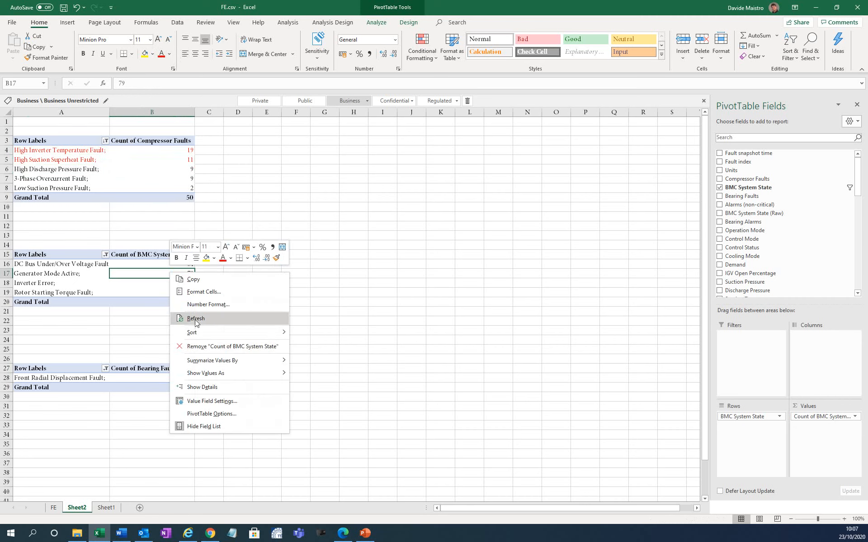
{"action": "mouse_move", "coordinate": [229, 332]}
{"action": "left_click", "coordinate": [316, 344]}
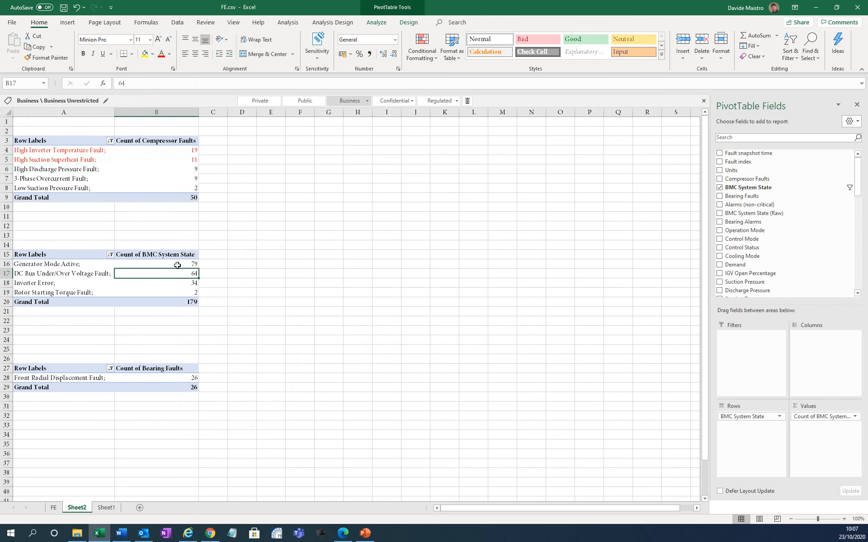
Color the Generator Mode Active and Front Radial Displacement Fault rows red, including their counts
{"action": "left_click_drag", "start_coordinate": [96, 263], "coordinate": [156, 270]}
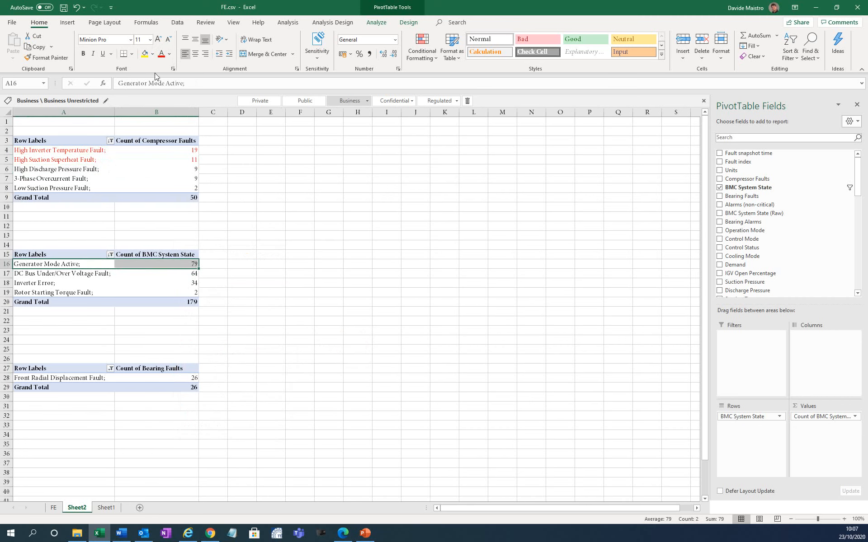
{"action": "left_click", "coordinate": [160, 54]}
{"action": "left_click_drag", "start_coordinate": [84, 378], "coordinate": [142, 378]}
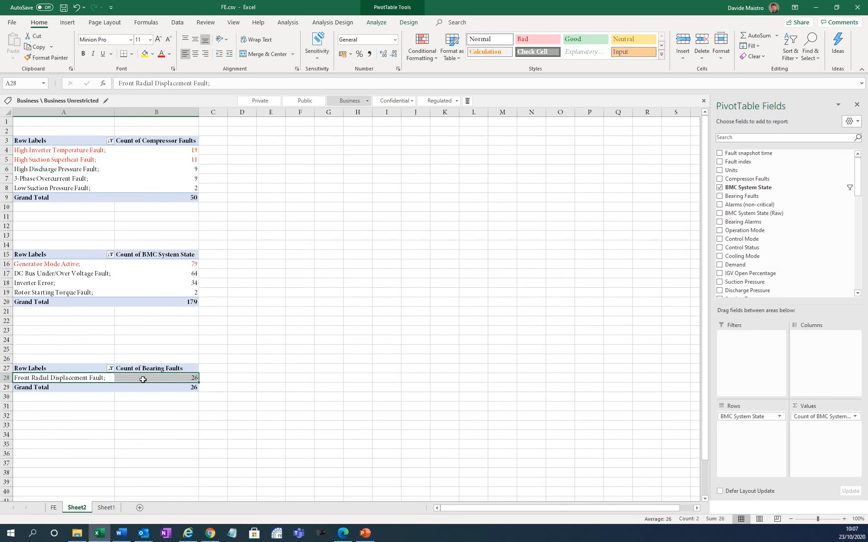
{"action": "left_click", "coordinate": [161, 54]}
{"action": "left_click", "coordinate": [149, 339]}
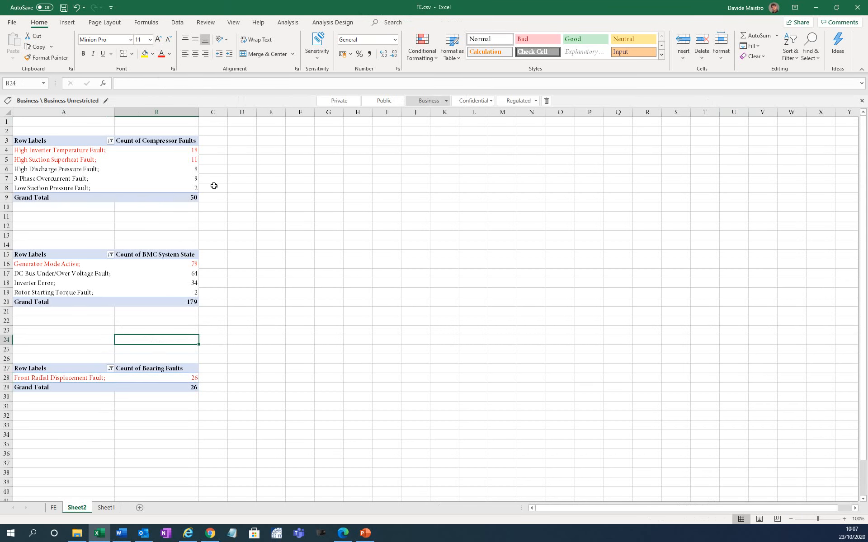
Widen column C and enter in C4 "Pressure ratio <1.5?, Not enough pressure drop at the cooling port?, cooling valve stuck closed?"
{"action": "left_click_drag", "start_coordinate": [226, 118], "coordinate": [372, 113]}
{"action": "left_click", "coordinate": [50, 153]}
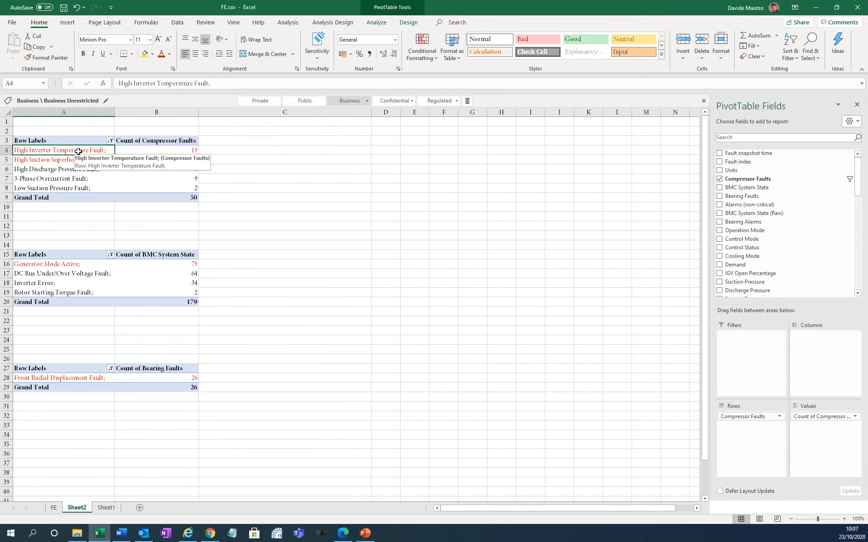
{"action": "left_click", "coordinate": [235, 151]}
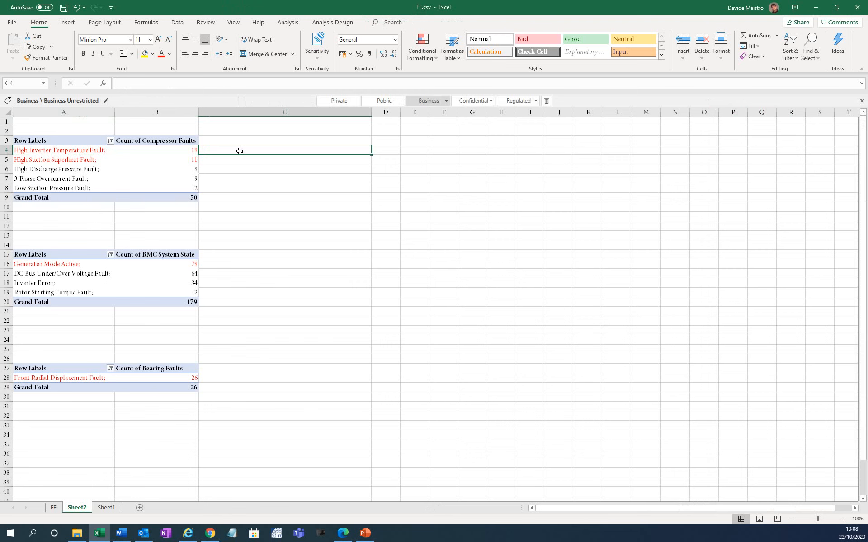
{"action": "type", "text": "Pressure"}
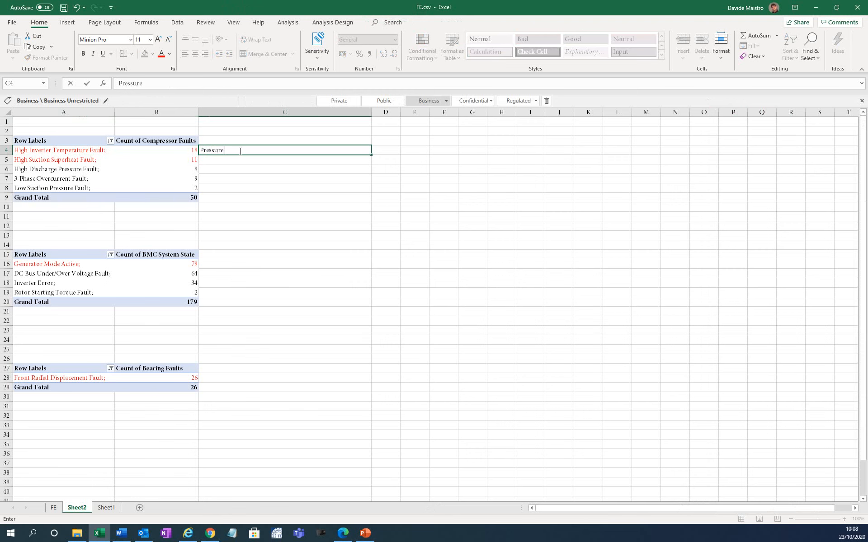
{"action": "type", "text": " ratio <1.5?, Not enough pressure drop at "}
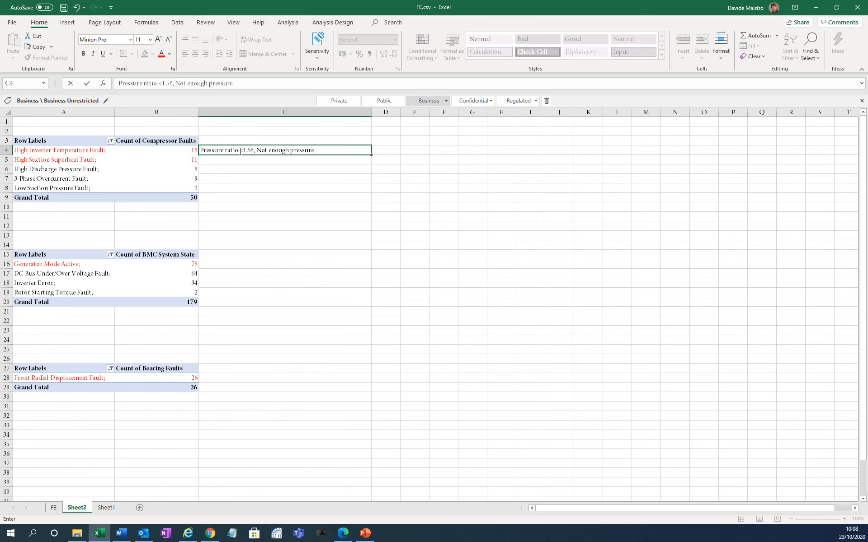
{"action": "type", "text": "the cooling port"}
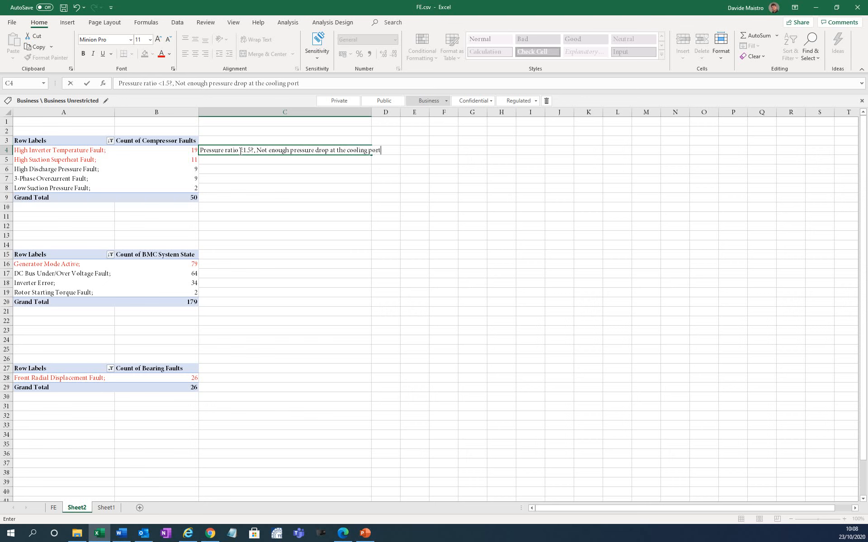
{"action": "type", "text": "?, cooling valve stuck cl"}
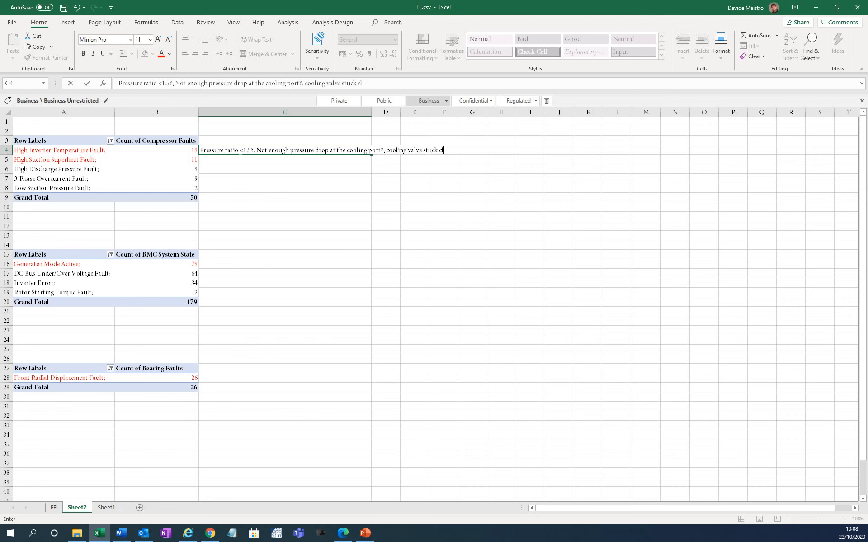
{"action": "type", "text": "osed?"}
{"action": "left_click", "coordinate": [234, 159]}
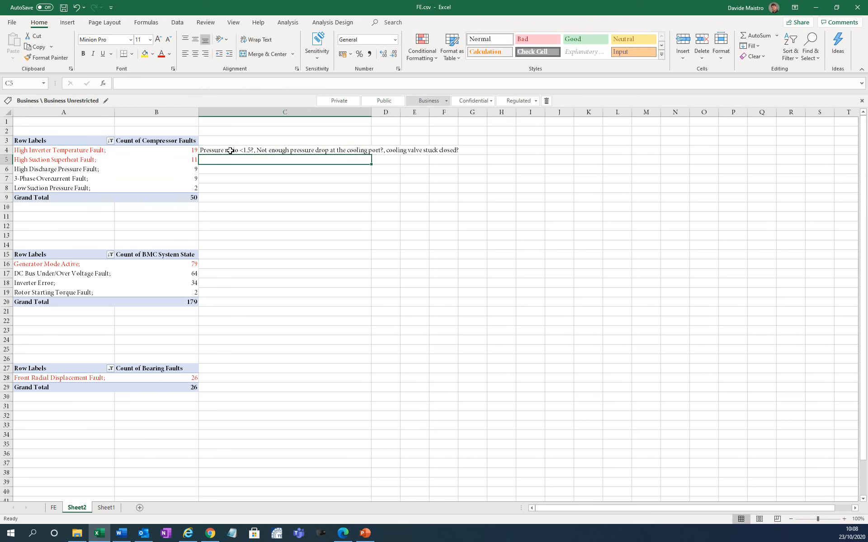
Extract the detail records behind the High Inverter Temperature Fault count onto a new sheet
{"action": "left_click", "coordinate": [85, 150]}
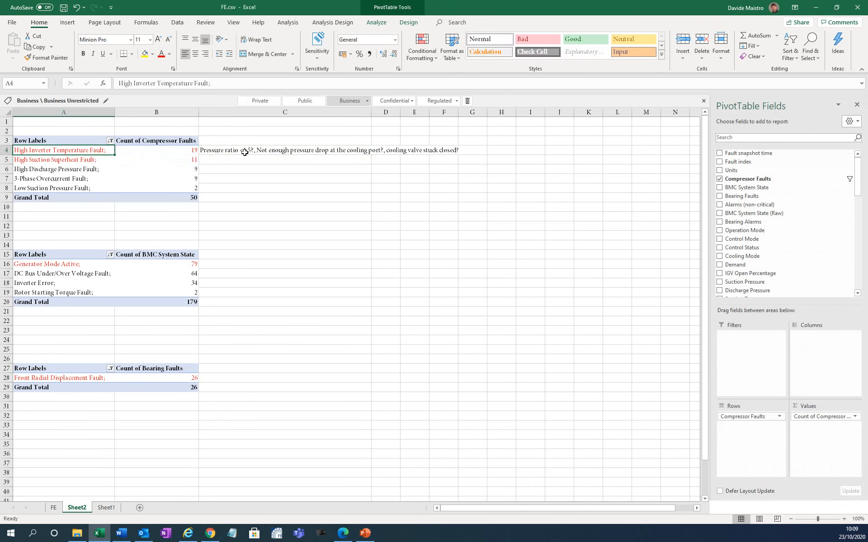
{"action": "left_click", "coordinate": [177, 151]}
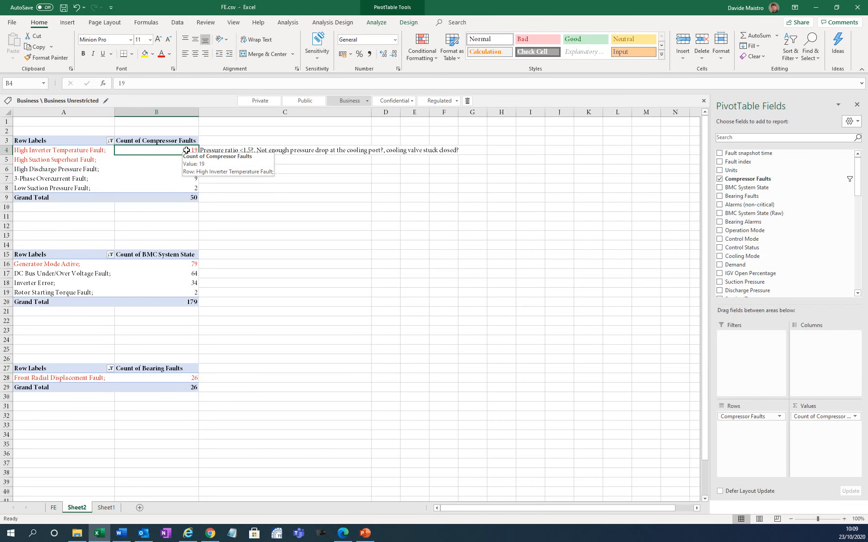
{"action": "double_click", "coordinate": [186, 150]}
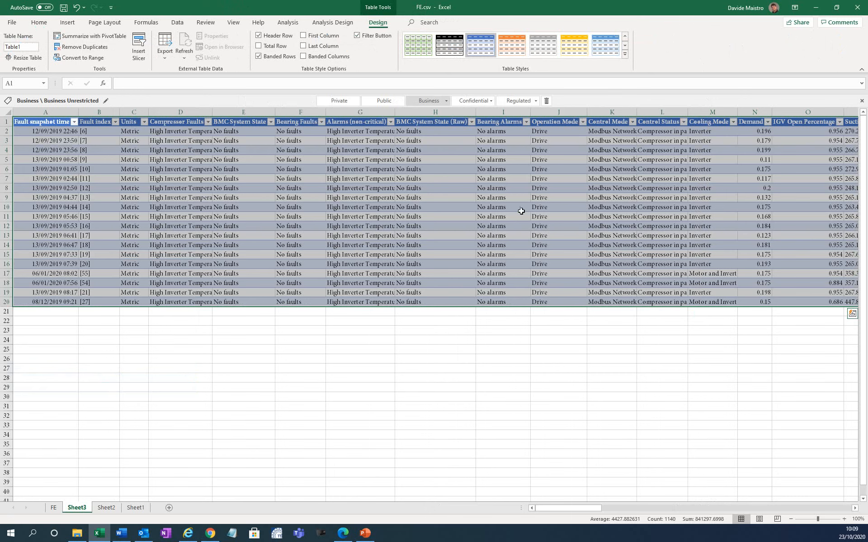
Examine the extracted records from the Compressor Faults column across to the suction and discharge pressure and temperature columns
{"action": "left_click_drag", "start_coordinate": [201, 132], "coordinate": [201, 302]}
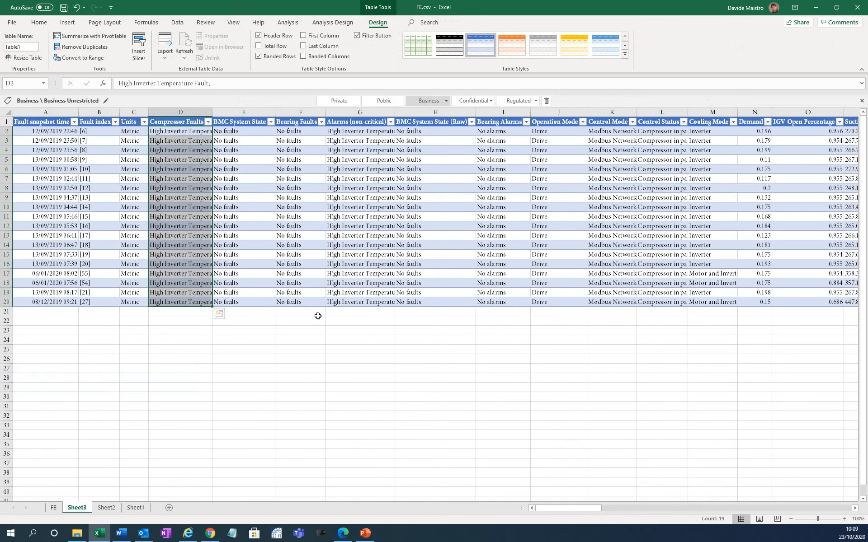
{"action": "left_click", "coordinate": [318, 131]}
{"action": "key", "text": "Right"}
{"action": "key", "text": "Right"}
{"action": "key", "text": "Right"}
{"action": "key", "text": "Right"}
{"action": "key", "text": "Right"}
{"action": "key", "text": "Right"}
{"action": "key", "text": "Right"}
{"action": "key", "text": "Right"}
{"action": "key", "text": "Right"}
{"action": "key", "text": "Right"}
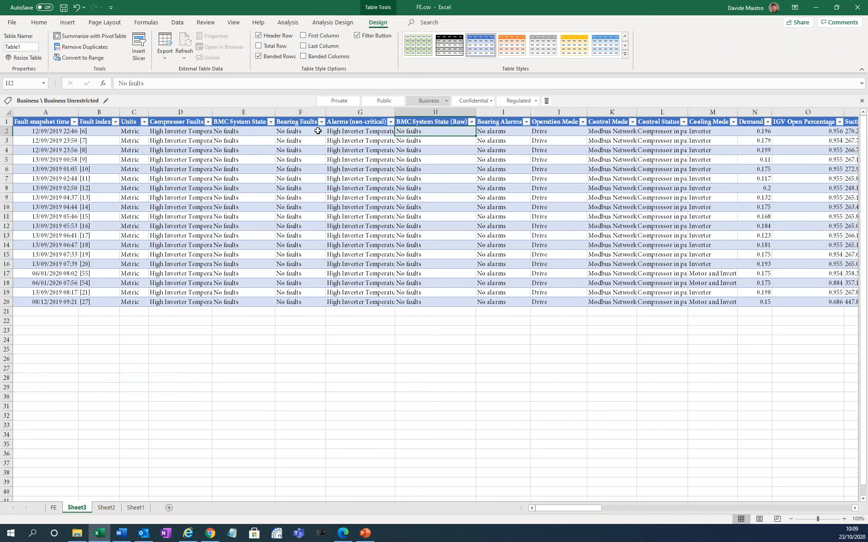
{"action": "key", "text": "Right"}
{"action": "key", "text": "Right"}
{"action": "key", "text": "Right"}
{"action": "key", "text": "Right"}
{"action": "key", "text": "Right"}
{"action": "key", "text": "Right"}
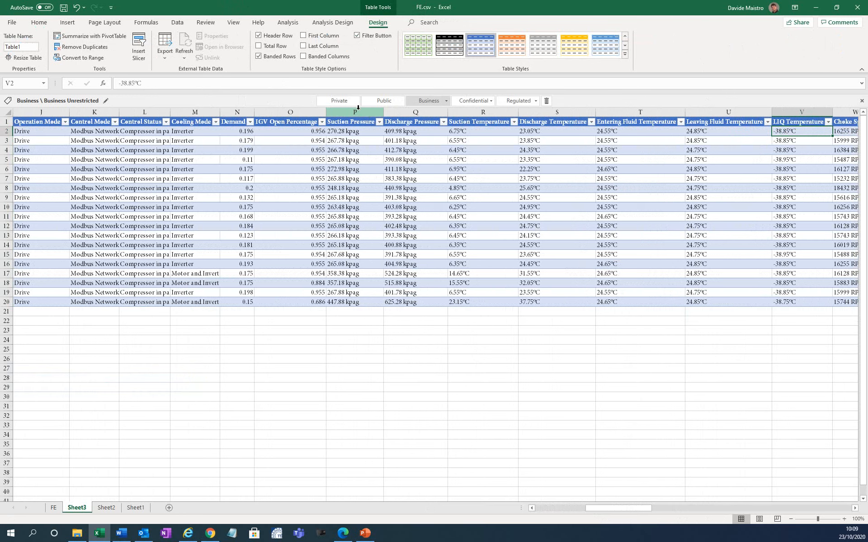
Insert a table column between Discharge Pressure and Suction Temperature and head it "Pressure Ratio"
{"action": "left_click_drag", "start_coordinate": [355, 112], "coordinate": [415, 112]}
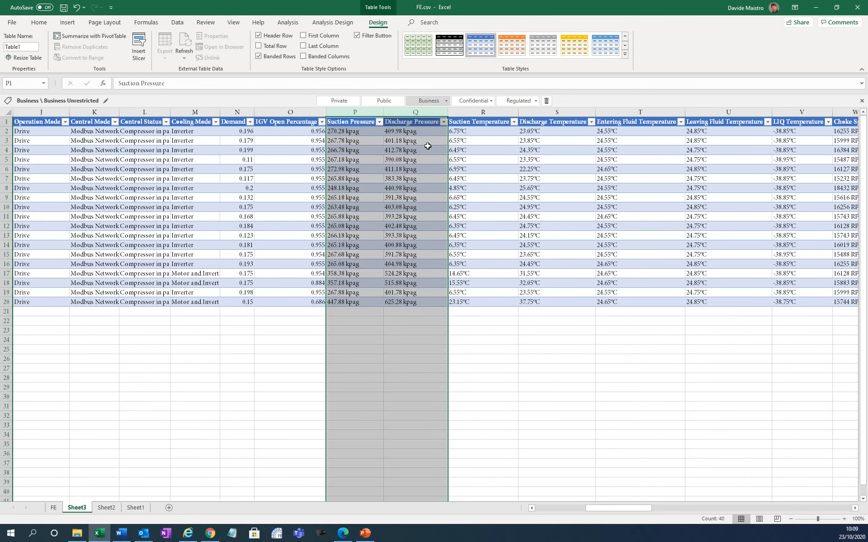
{"action": "left_click", "coordinate": [461, 108]}
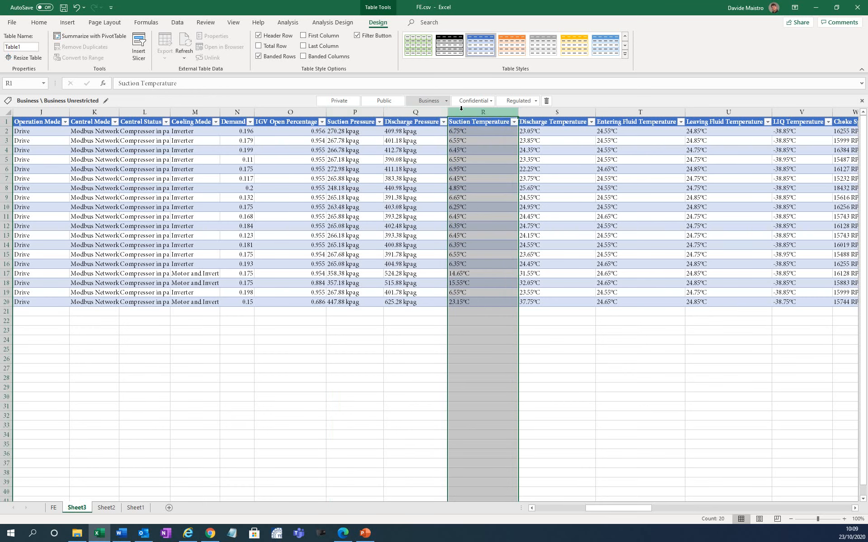
{"action": "right_click", "coordinate": [461, 108]}
{"action": "left_click", "coordinate": [480, 185]}
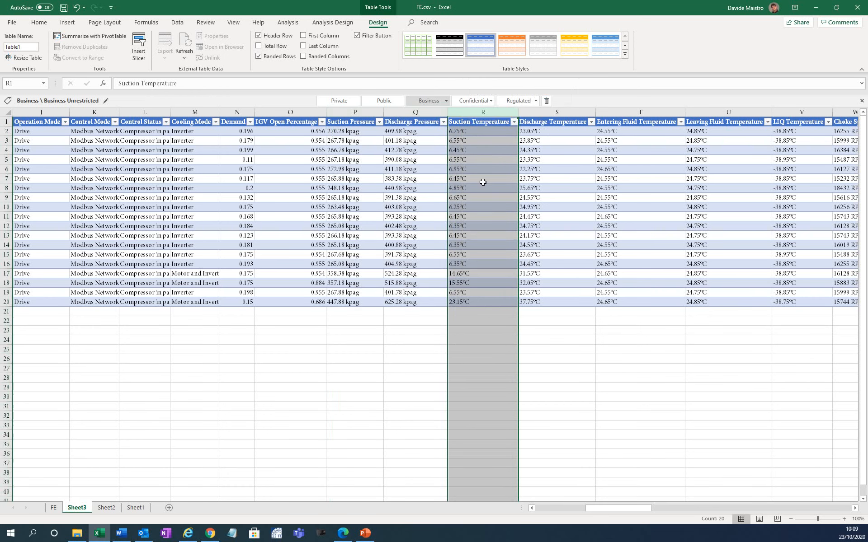
{"action": "left_click", "coordinate": [480, 121]}
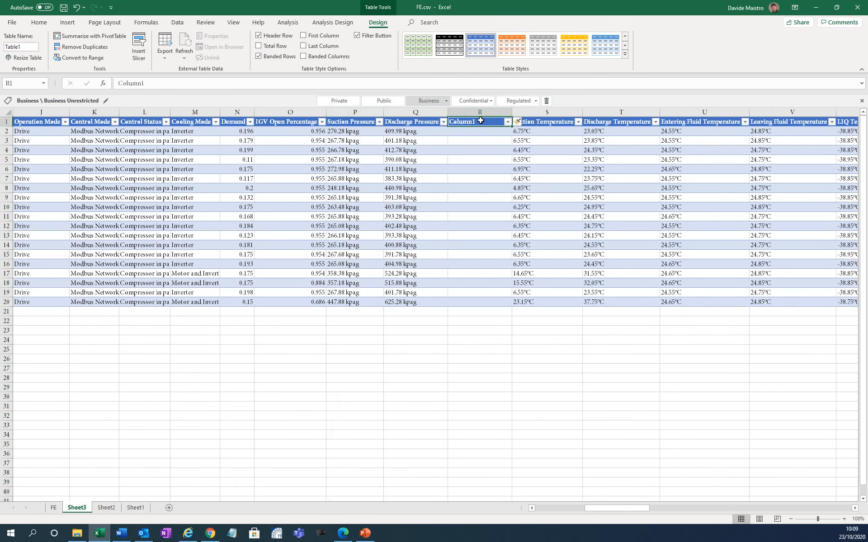
{"action": "type", "text": "Pressure Ratio"}
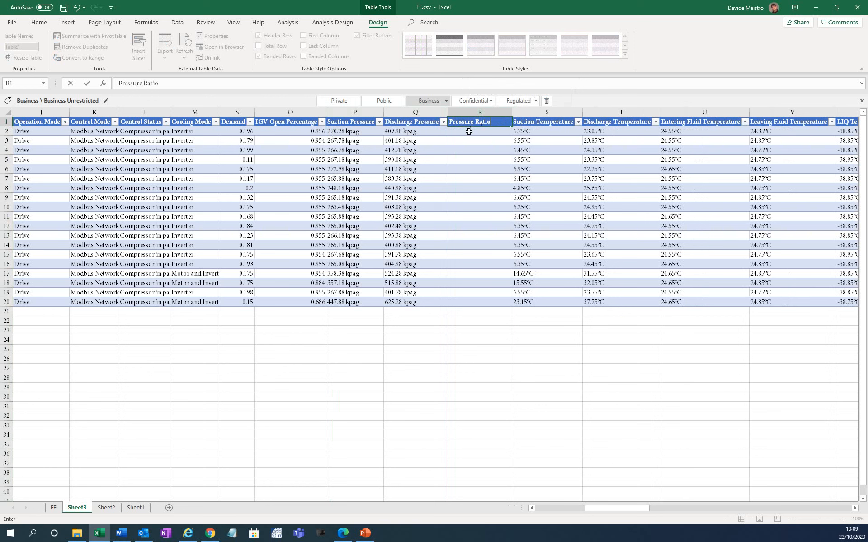
{"action": "key", "text": "Return"}
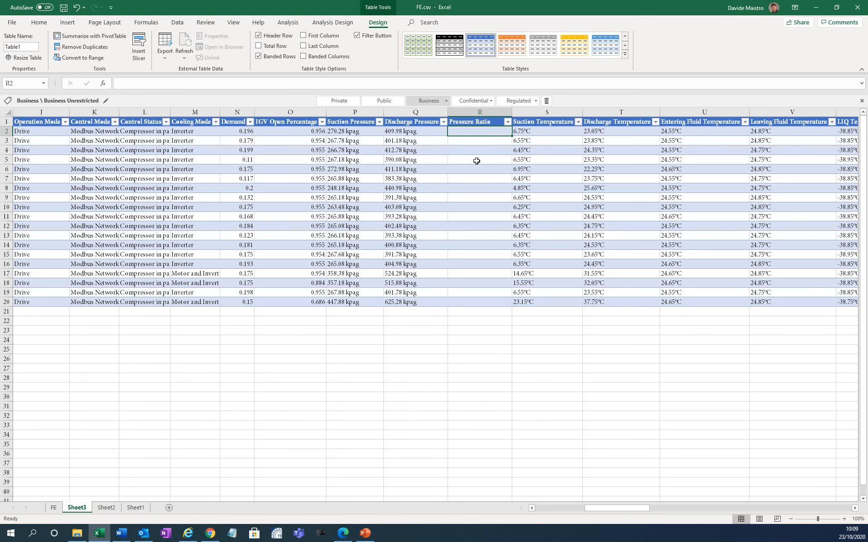
Fill the Pressure Ratio column with the formula =([@[Discharge Pressure]]+101.3)/([@[Suction Pressure]]+101.3)
{"action": "type", "text": "="}
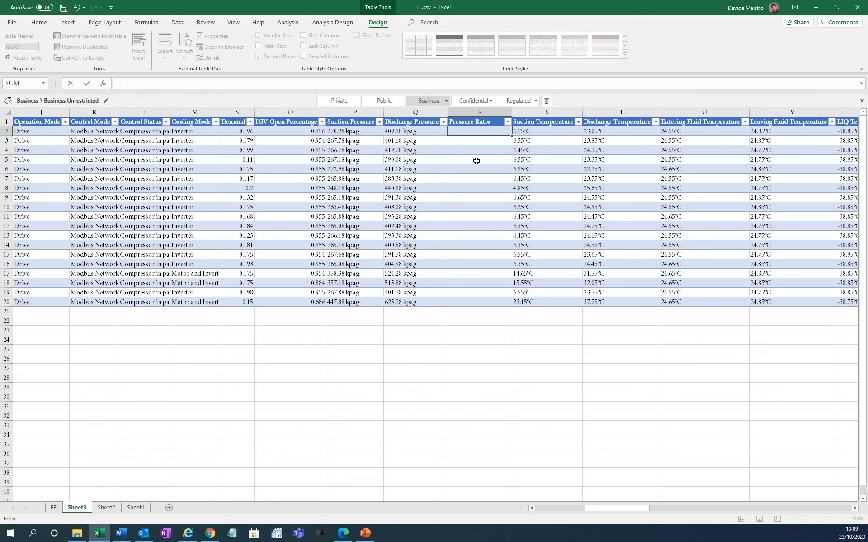
{"action": "type", "text": "("}
{"action": "key", "text": "Left"}
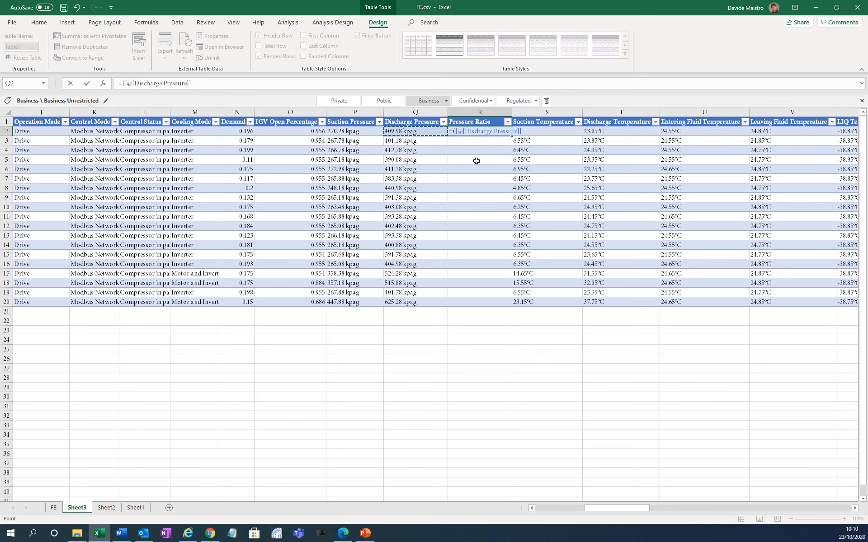
{"action": "type", "text": "+101.3)/("}
{"action": "key", "text": "Left"}
{"action": "key", "text": "Left"}
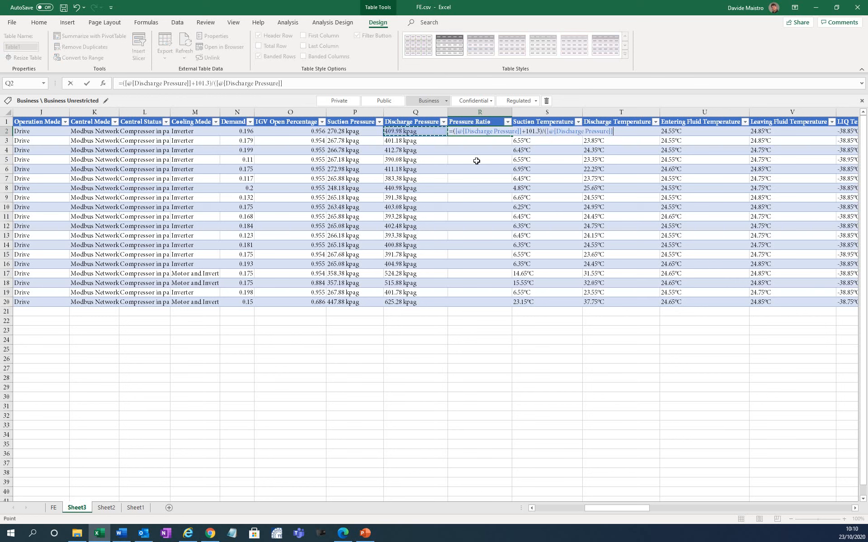
{"action": "type", "text": "+101"}
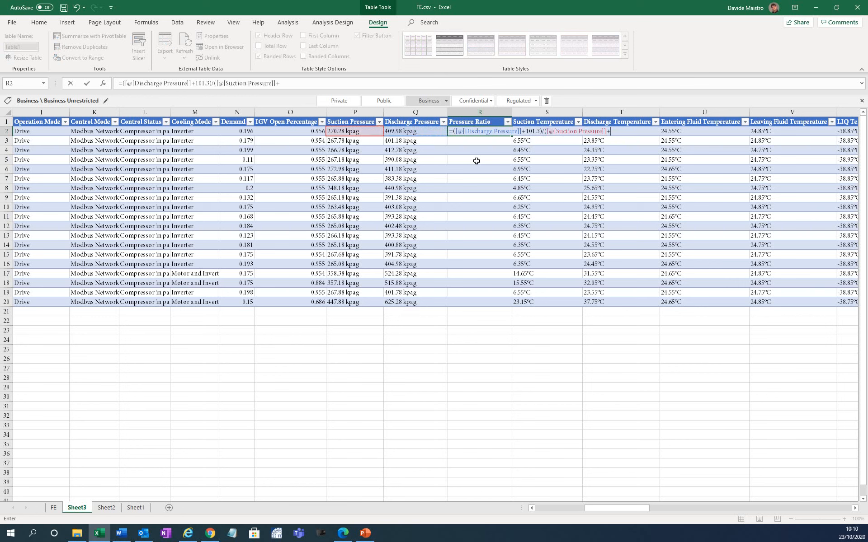
{"action": "type", "text": ".3)"}
{"action": "key", "text": "Return"}
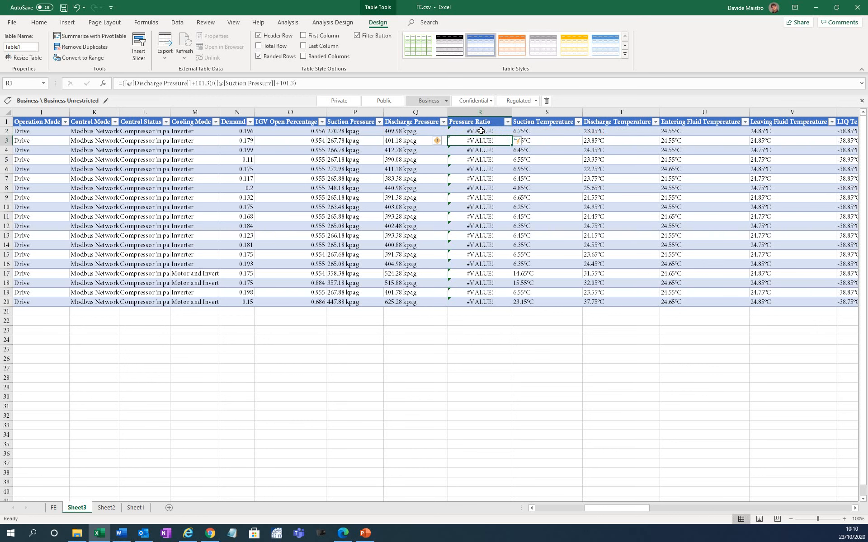
Remove every "kpag" unit from the Suction Pressure and Discharge Pressure columns by replacing it with nothing
{"action": "left_click", "coordinate": [409, 132]}
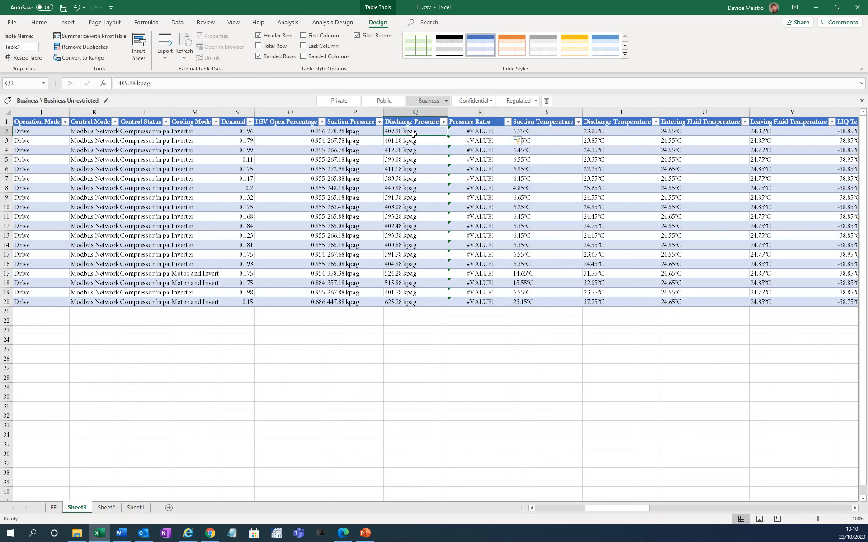
{"action": "left_click_drag", "start_coordinate": [355, 113], "coordinate": [396, 112]}
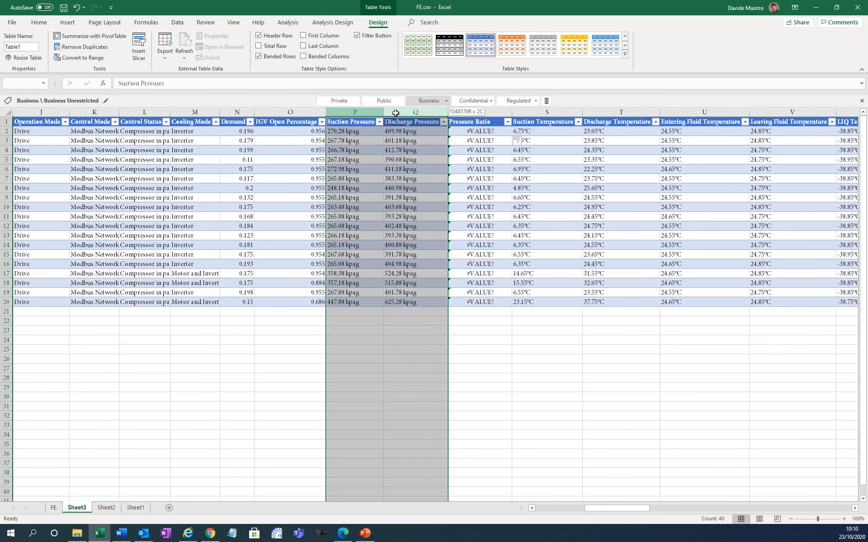
{"action": "left_click", "coordinate": [39, 22]}
{"action": "left_click", "coordinate": [811, 51]}
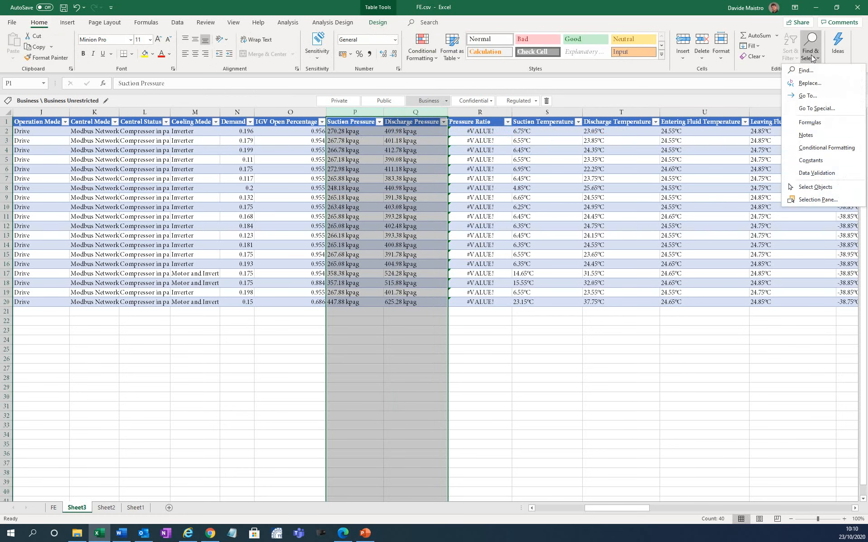
{"action": "left_click", "coordinate": [818, 85]}
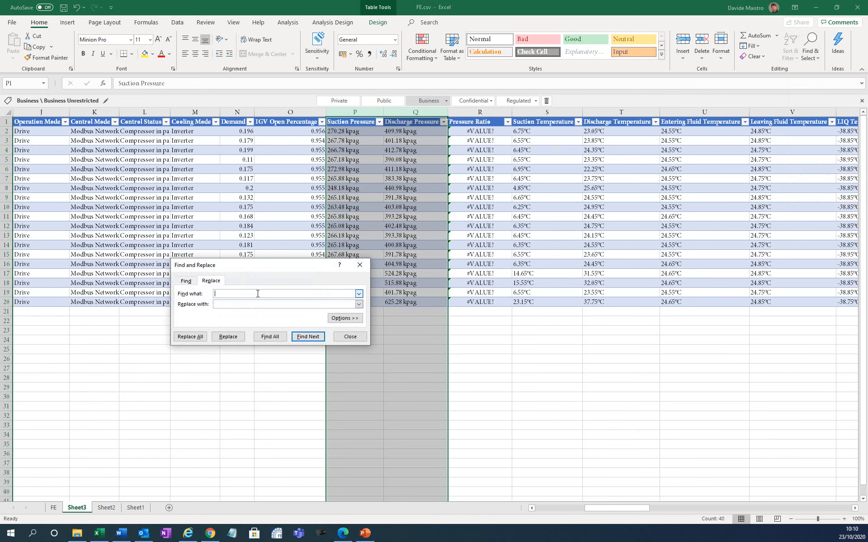
{"action": "type", "text": "kpag"}
{"action": "left_click", "coordinate": [190, 336]}
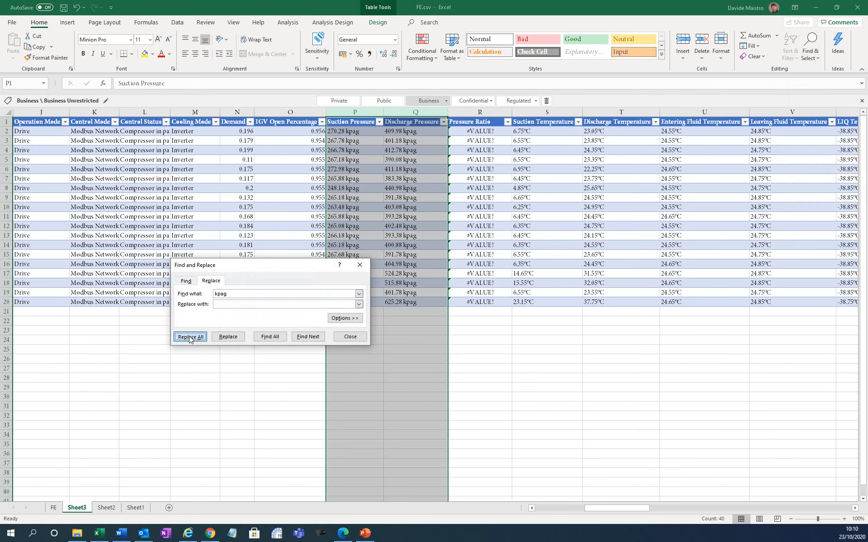
{"action": "left_click", "coordinate": [437, 292]}
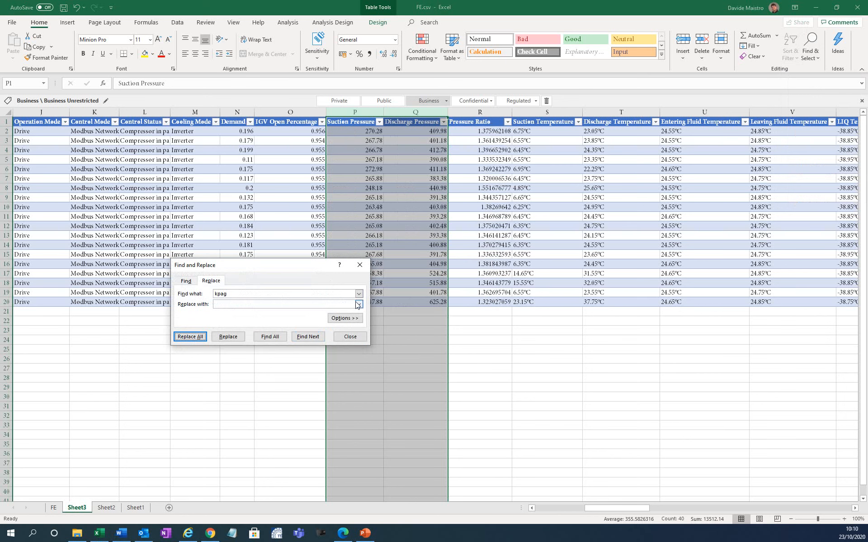
{"action": "left_click", "coordinate": [350, 337]}
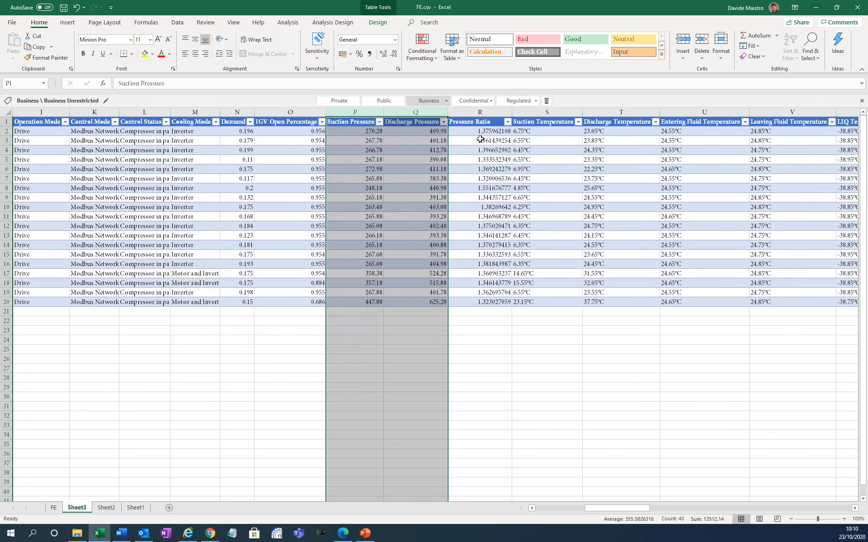
Format the Pressure Ratio column as Number with 2 decimal places and narrow it to fit its contents
{"action": "right_click", "coordinate": [480, 114]}
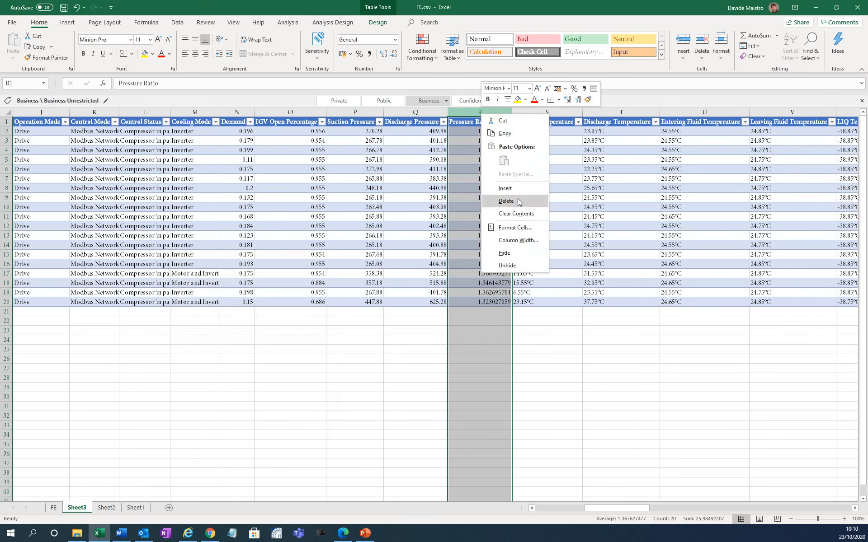
{"action": "left_click", "coordinate": [519, 229]}
{"action": "left_click", "coordinate": [431, 162]}
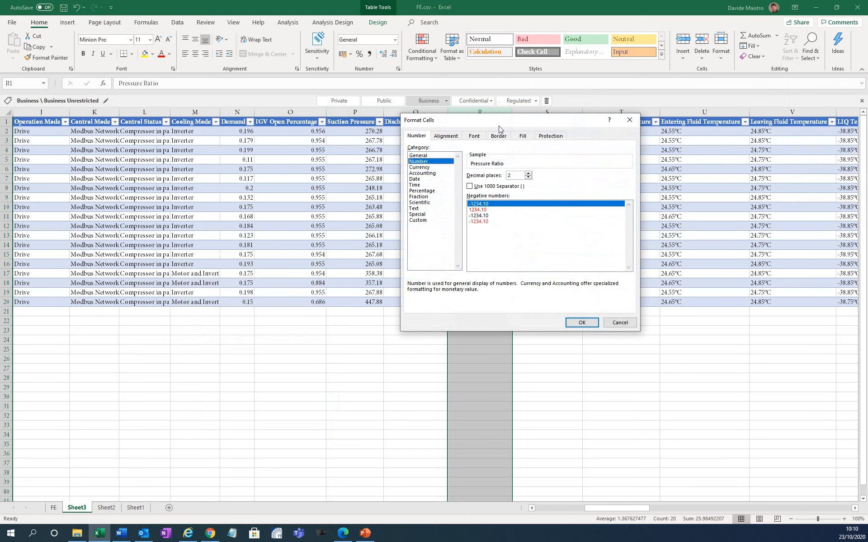
{"action": "left_click_drag", "start_coordinate": [508, 123], "coordinate": [203, 132]}
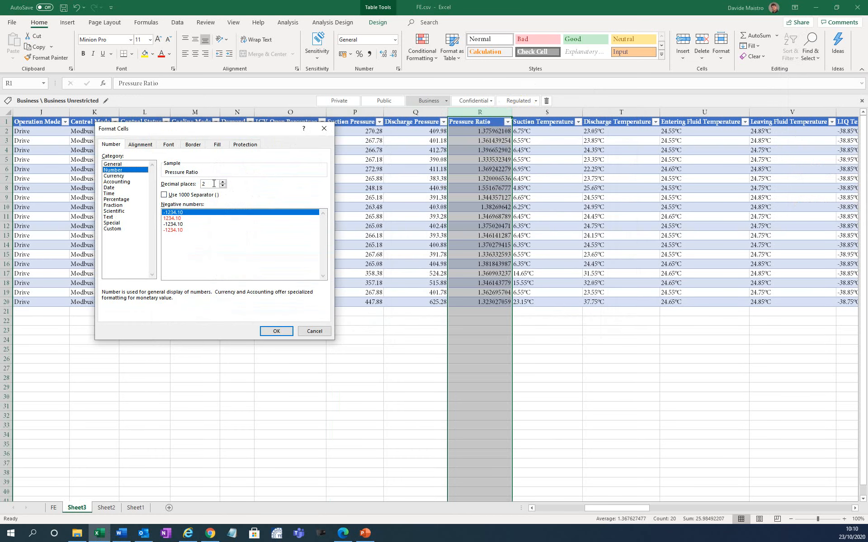
{"action": "left_click", "coordinate": [276, 332]}
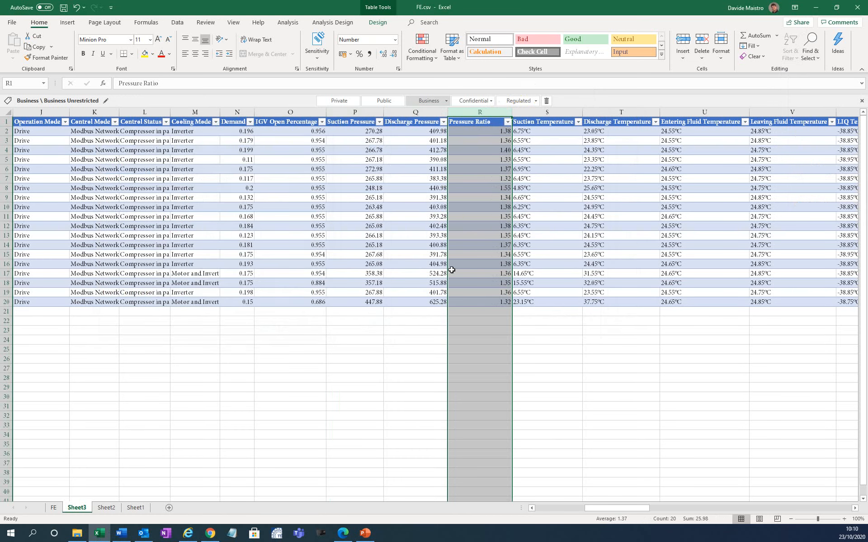
{"action": "left_click", "coordinate": [479, 207]}
{"action": "double_click", "coordinate": [512, 122]}
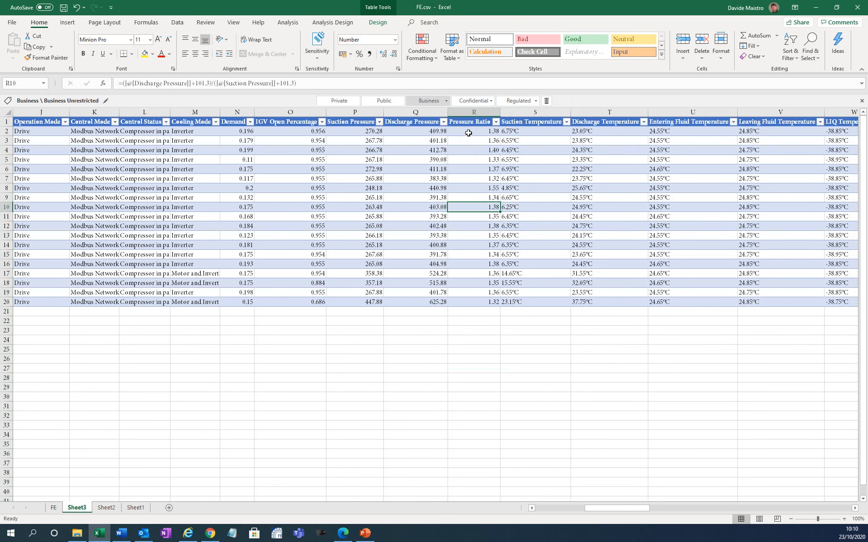
Review the calculated pressure ratios and widen the Control Status column to read its full text beside the compressor faults
{"action": "left_click_drag", "start_coordinate": [470, 130], "coordinate": [469, 172]}
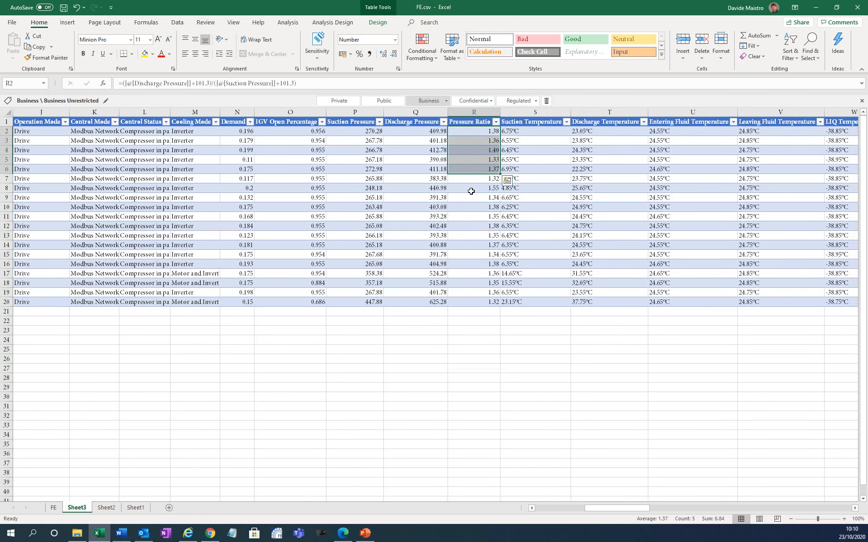
{"action": "left_click", "coordinate": [471, 189]}
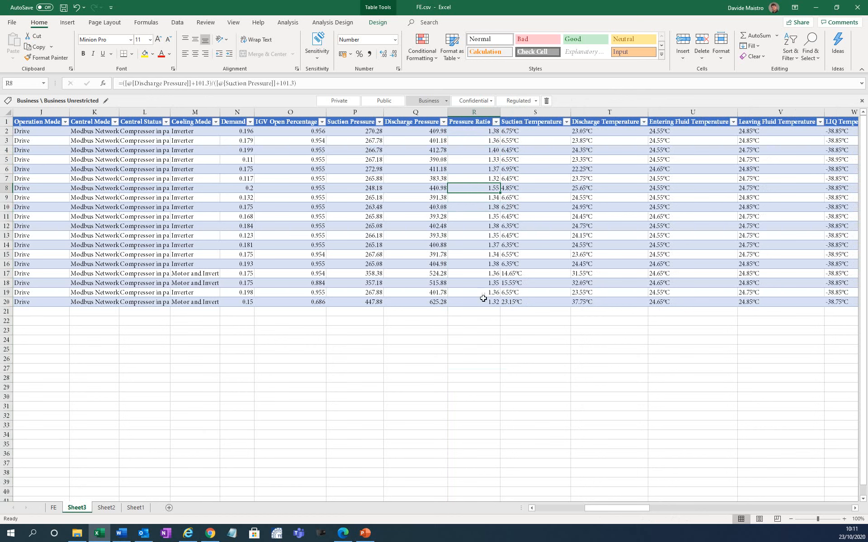
{"action": "left_click_drag", "start_coordinate": [484, 301], "coordinate": [468, 133]}
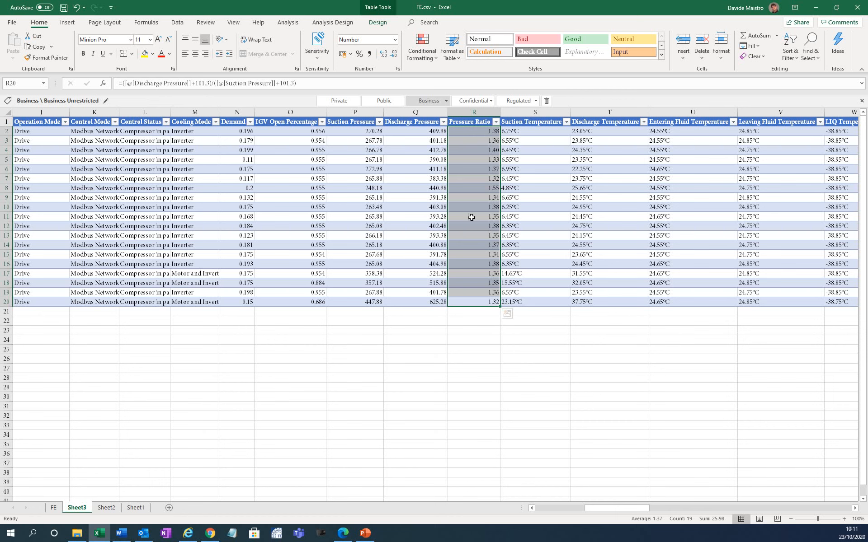
{"action": "left_click", "coordinate": [155, 132]}
{"action": "left_click_drag", "start_coordinate": [169, 112], "coordinate": [334, 111]}
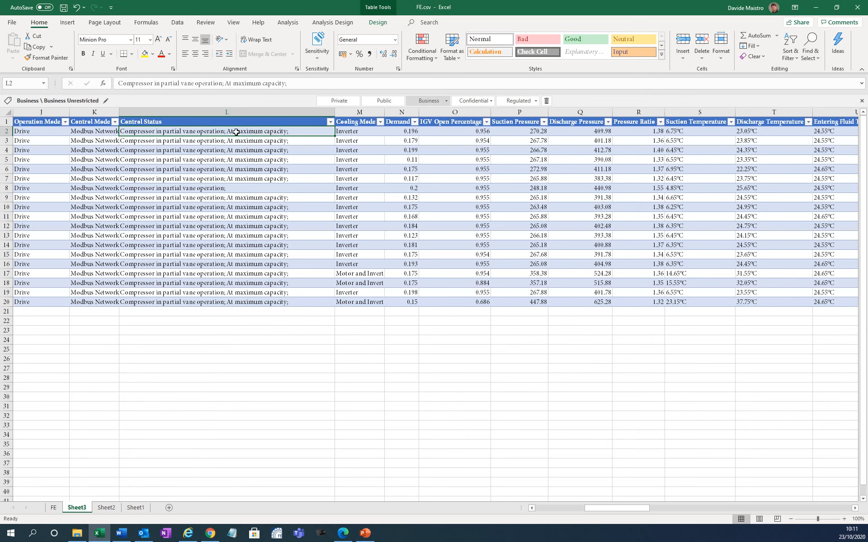
{"action": "left_click_drag", "start_coordinate": [636, 509], "coordinate": [587, 508]}
{"action": "left_click", "coordinate": [174, 180]}
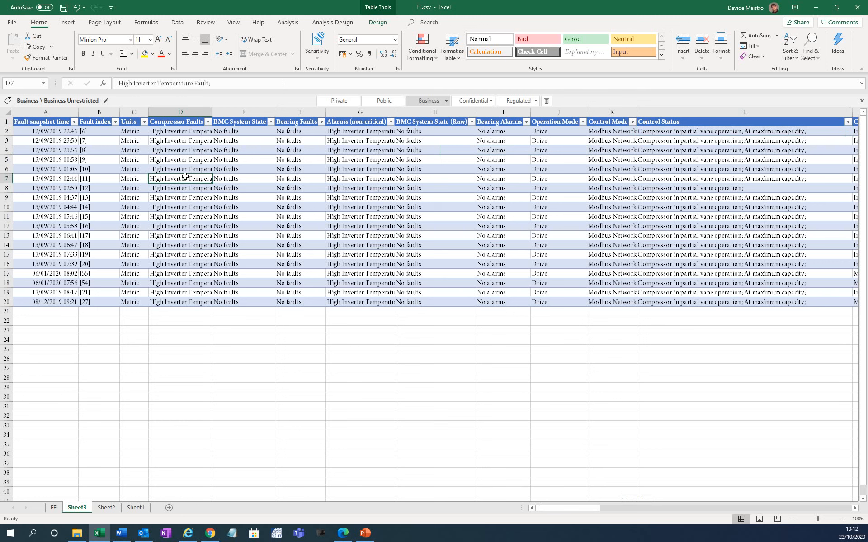
Extract the detail records behind the Front Radial Displacement Fault count on Sheet2 onto a new sheet
{"action": "left_click", "coordinate": [106, 508]}
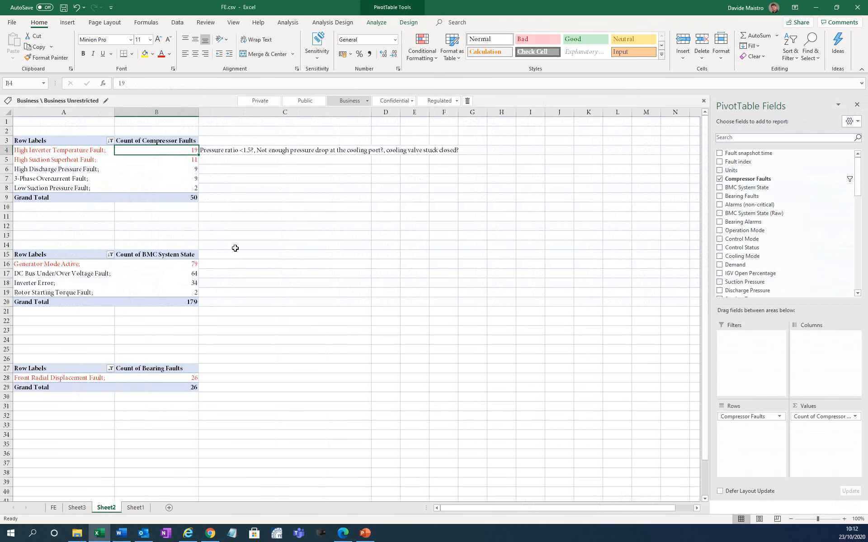
{"action": "left_click", "coordinate": [80, 378]}
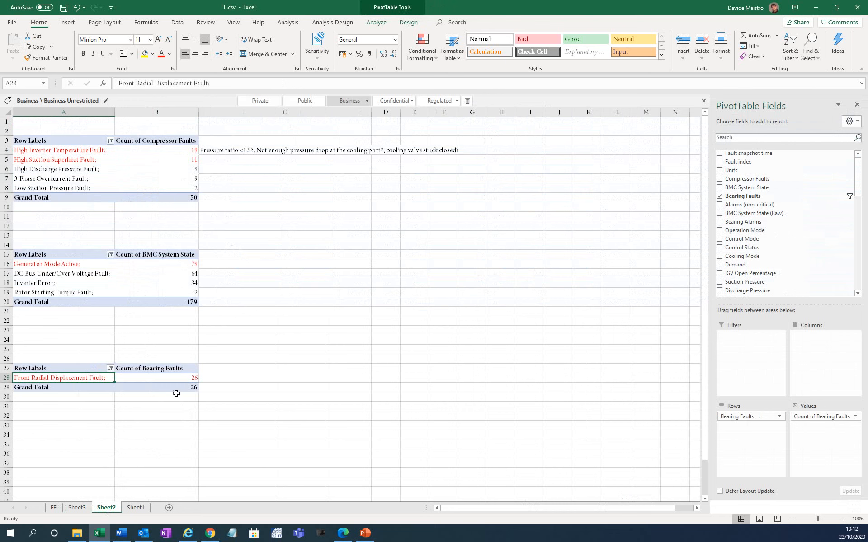
{"action": "left_click", "coordinate": [177, 377]}
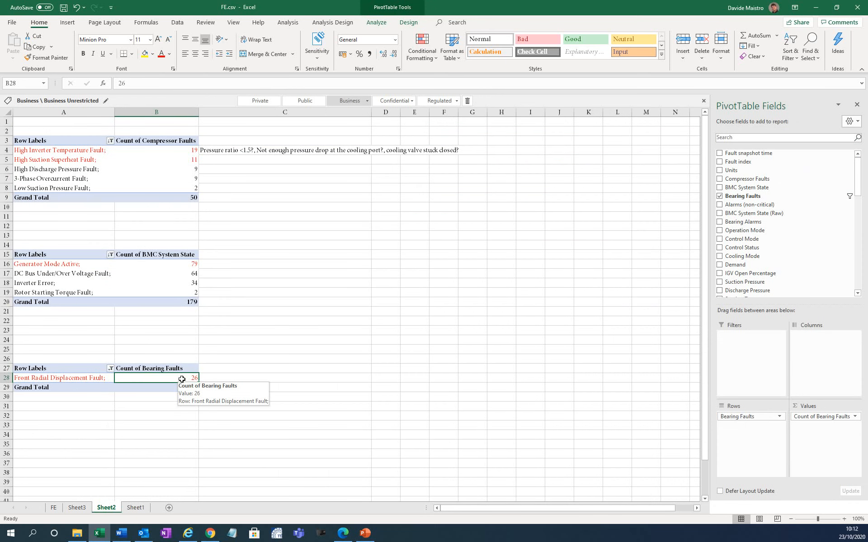
{"action": "double_click", "coordinate": [182, 379]}
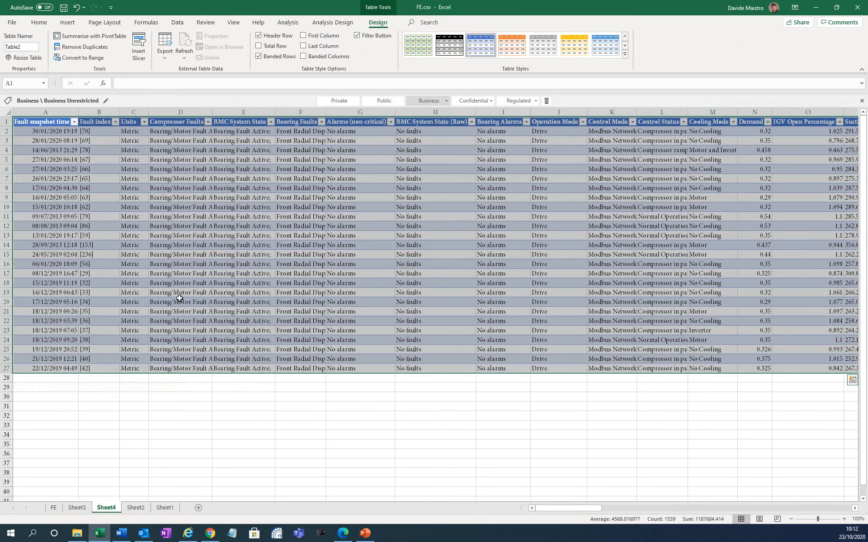
Fit the Bearing Faults column to its contents and check the extracted records across to the pressure and temperature columns
{"action": "left_click", "coordinate": [293, 225]}
{"action": "double_click", "coordinate": [326, 117]}
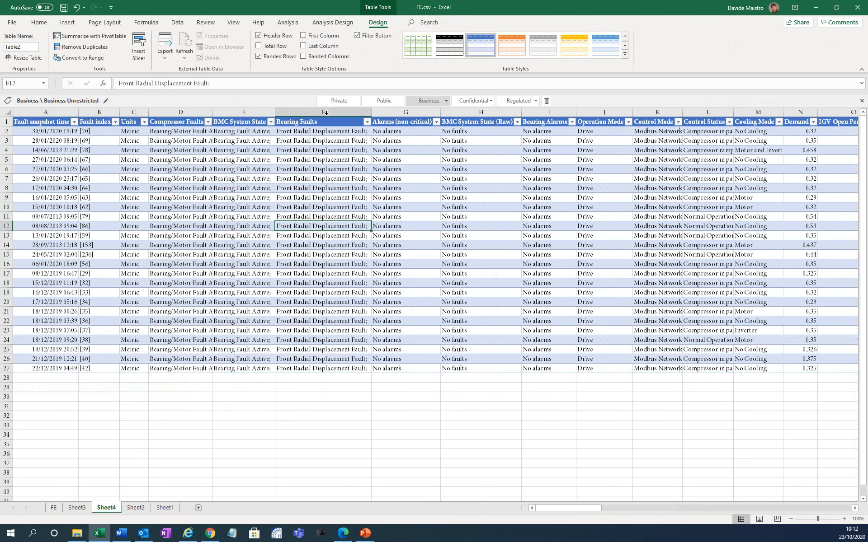
{"action": "left_click_drag", "start_coordinate": [327, 132], "coordinate": [346, 367]}
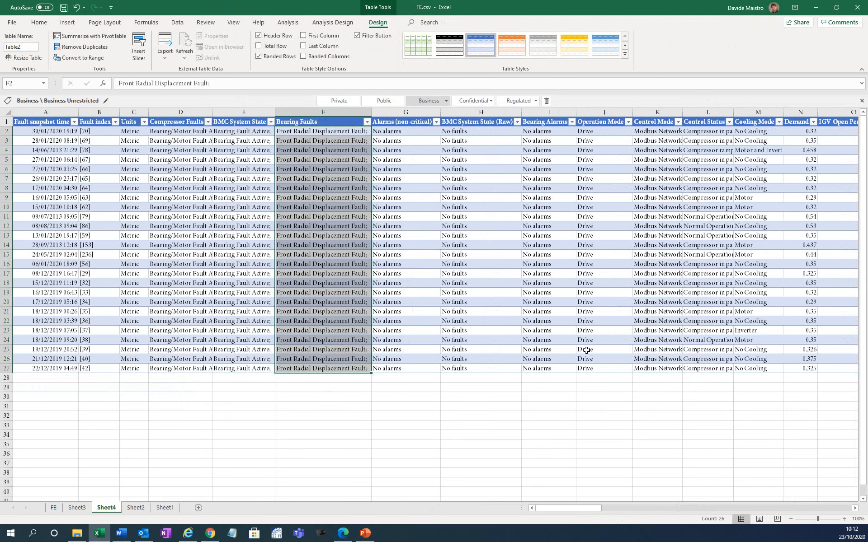
{"action": "left_click_drag", "start_coordinate": [590, 509], "coordinate": [645, 509]}
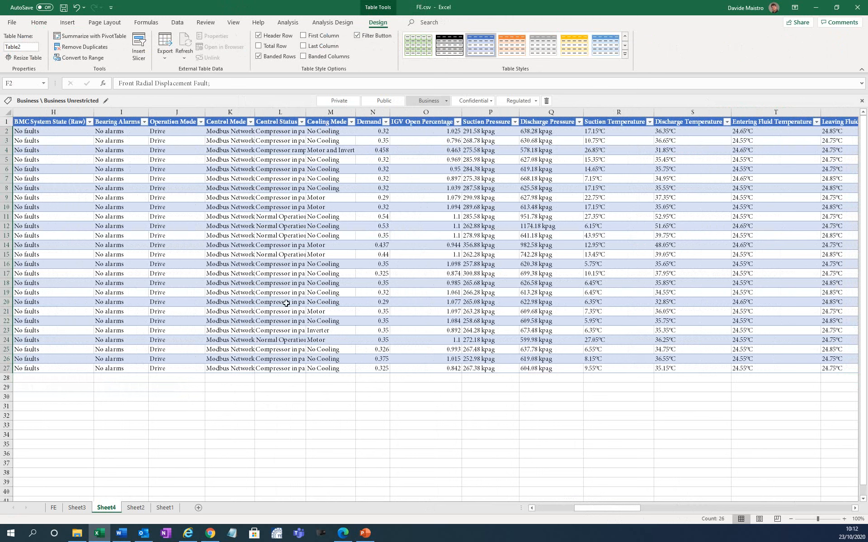
Widen the Control Status column on Sheet4 to show its full text and review the compressor's status at each radial displacement fault
{"action": "left_click_drag", "start_coordinate": [306, 111], "coordinate": [466, 109]}
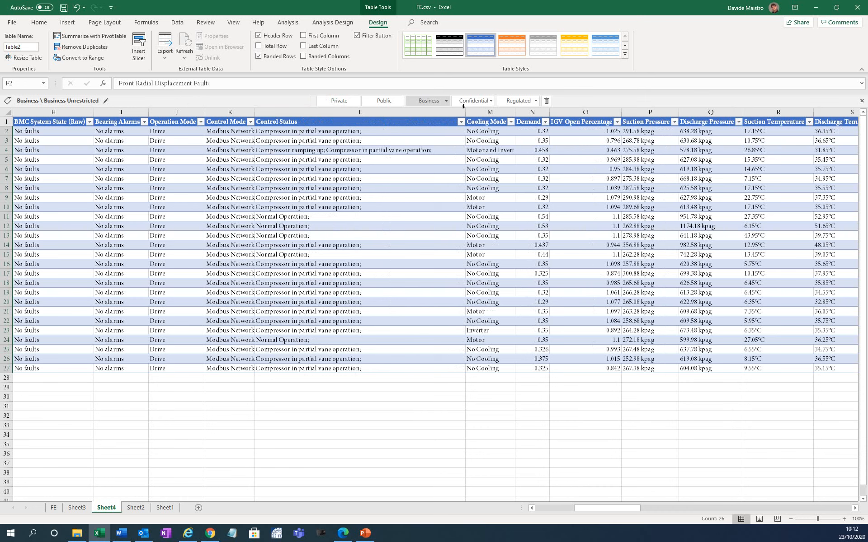
{"action": "mouse_move", "coordinate": [312, 130]}
{"action": "left_mouse_down"}
{"action": "mouse_move", "coordinate": [314, 150]}
{"action": "mouse_move", "coordinate": [315, 138]}
{"action": "left_mouse_up"}
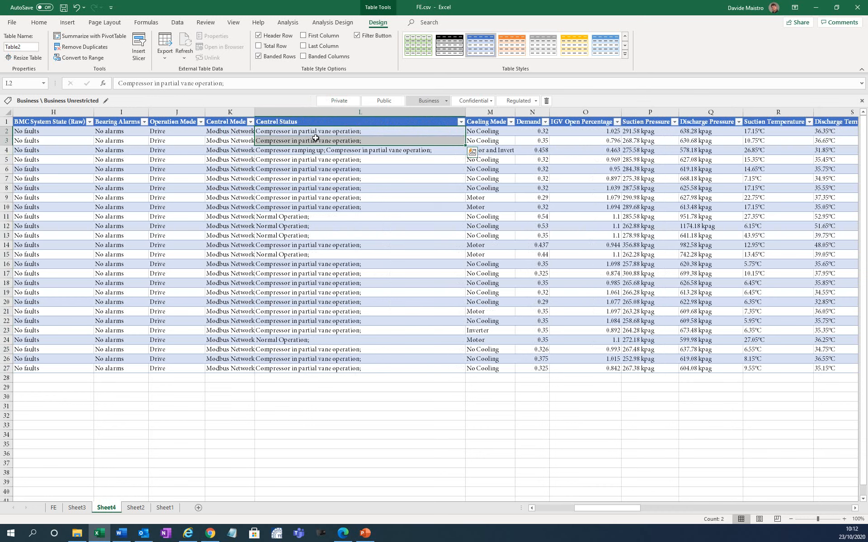
{"action": "left_click", "coordinate": [319, 160]}
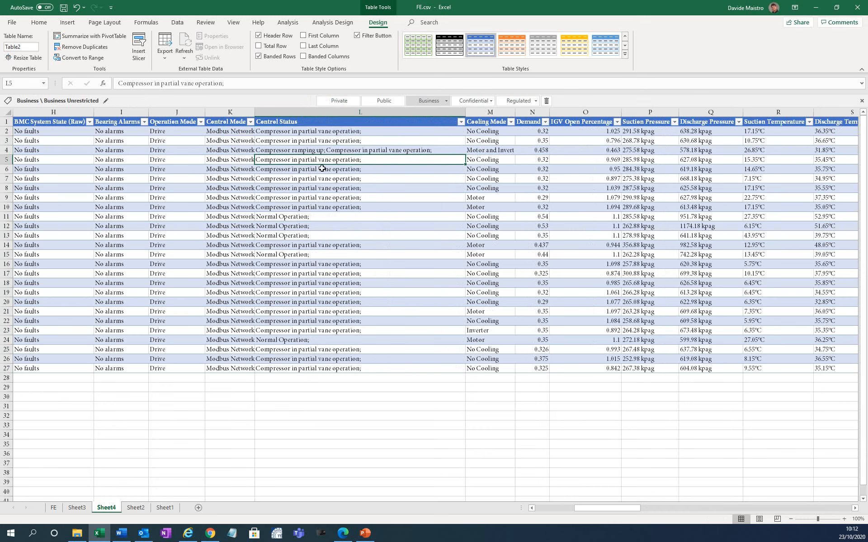
{"action": "left_click", "coordinate": [322, 169]}
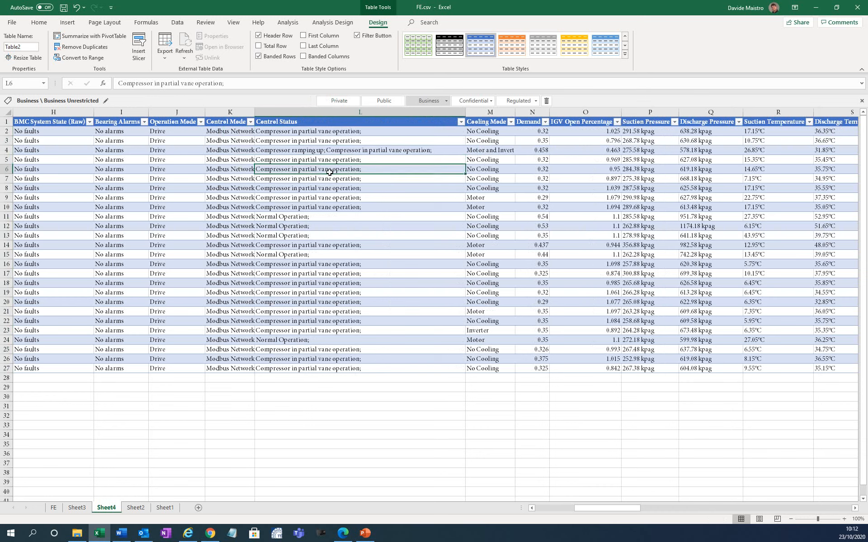
{"action": "left_click_drag", "start_coordinate": [313, 216], "coordinate": [311, 236]}
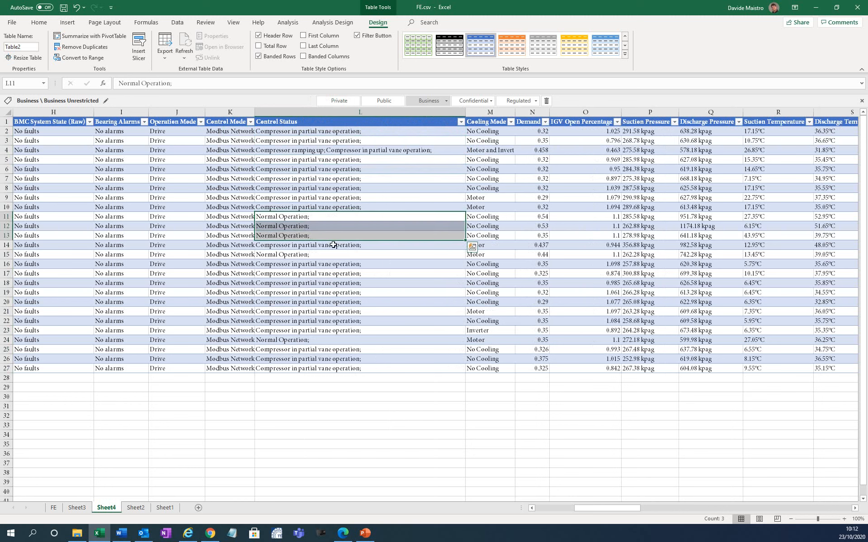
{"action": "left_click", "coordinate": [320, 149]}
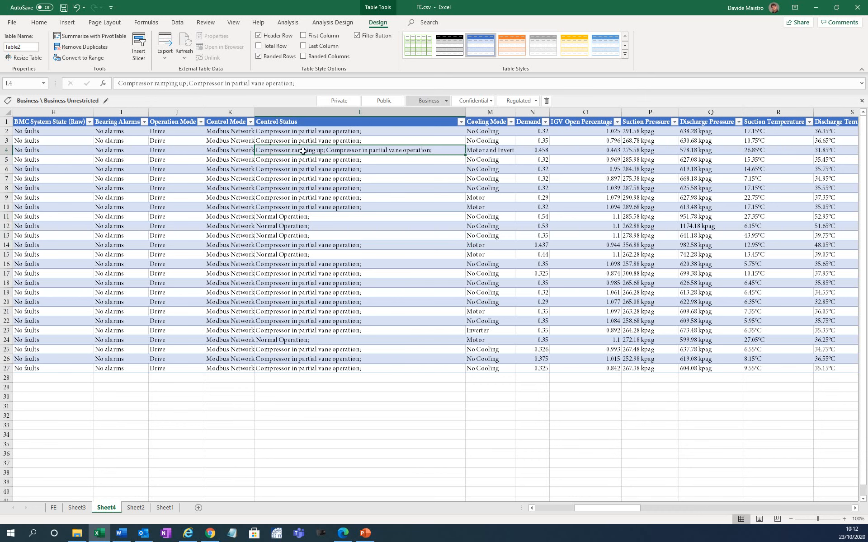
{"action": "left_click", "coordinate": [307, 161]}
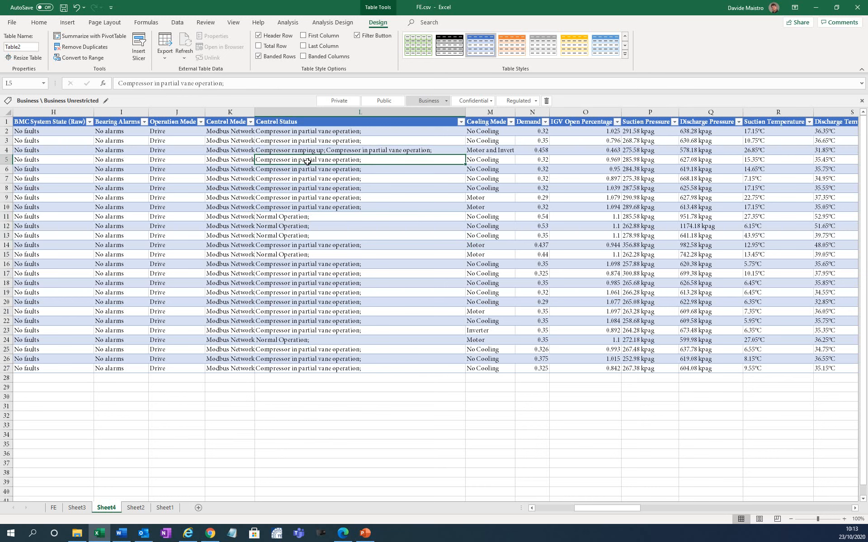
{"action": "right_click", "coordinate": [307, 162]}
{"action": "left_click", "coordinate": [290, 159]}
{"action": "left_click_drag", "start_coordinate": [577, 509], "coordinate": [538, 510]}
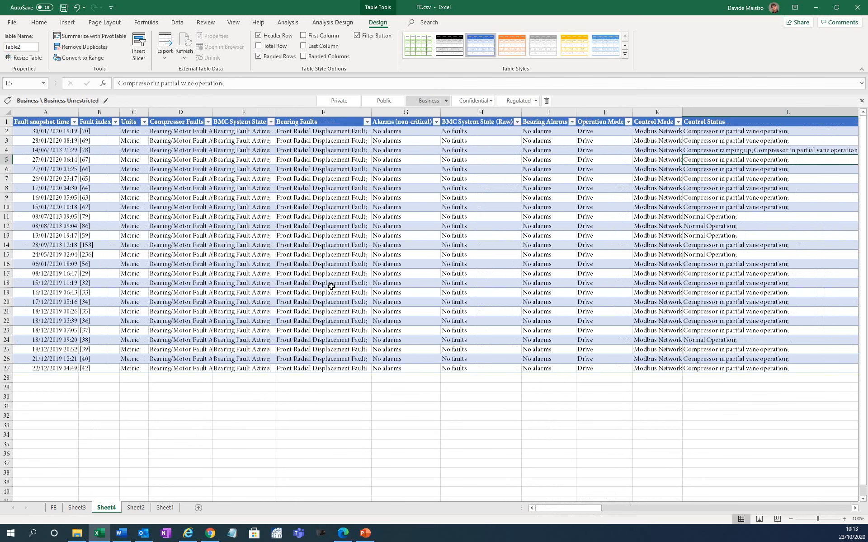
Note "Surging? During ramping up? During part load? During shut down?" beside the Front Radial Displacement Fault count on Sheet2
{"action": "left_click", "coordinate": [135, 508]}
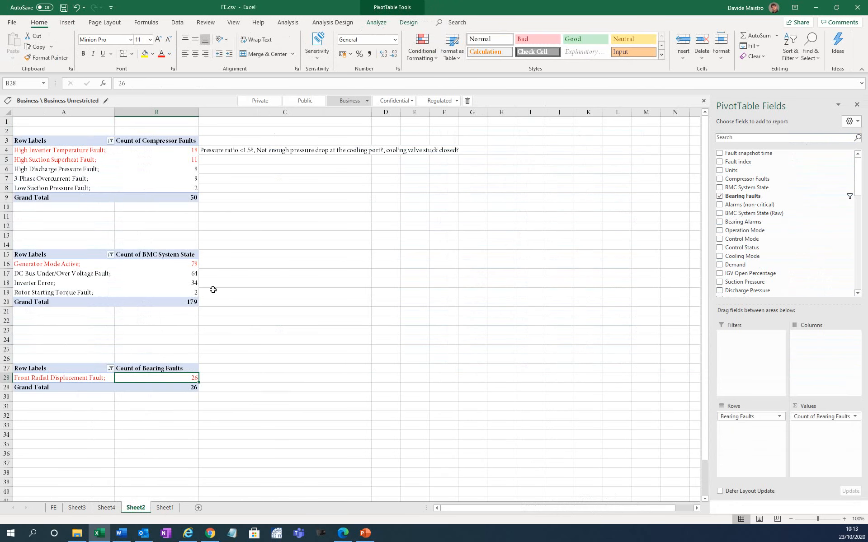
{"action": "left_click", "coordinate": [239, 386]}
{"action": "left_click", "coordinate": [239, 378]}
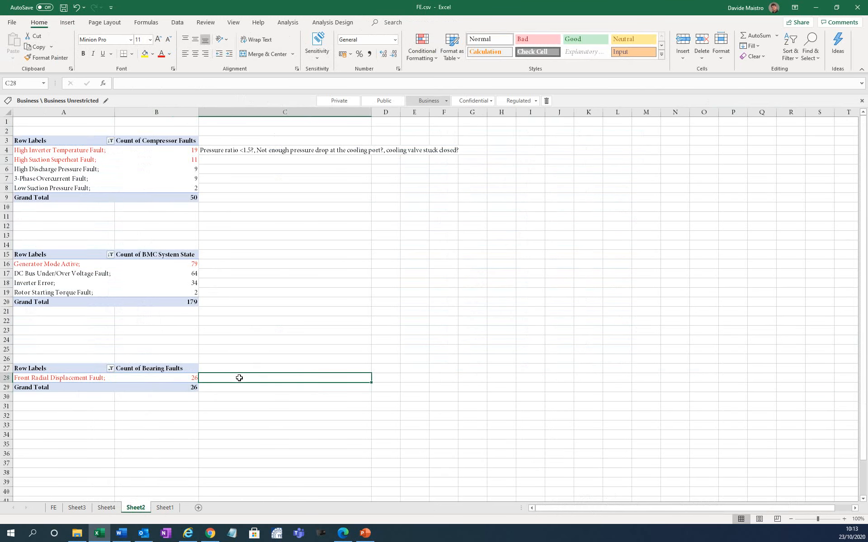
{"action": "type", "text": "Surgig"}
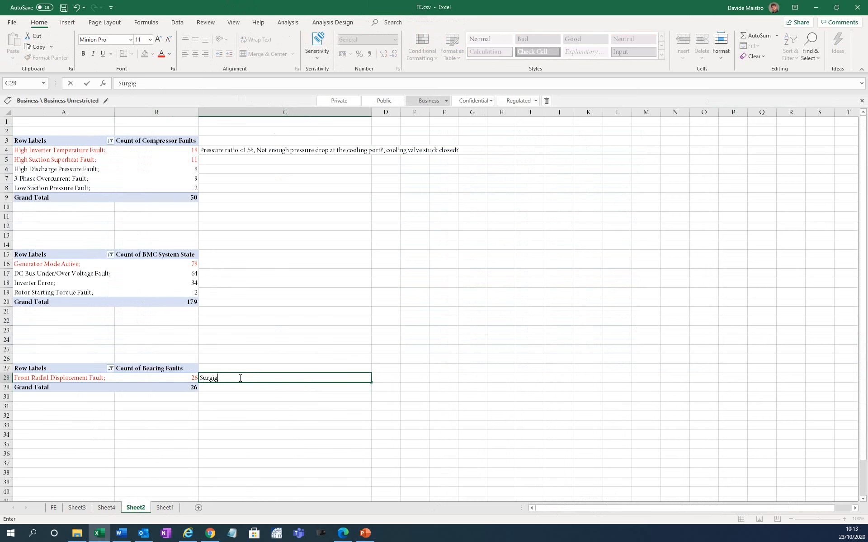
{"action": "key", "text": "BackSpace"}
{"action": "key", "text": "BackSpace"}
{"action": "type", "text": "ing?"}
{"action": "type", "text": "During ramping up?"}
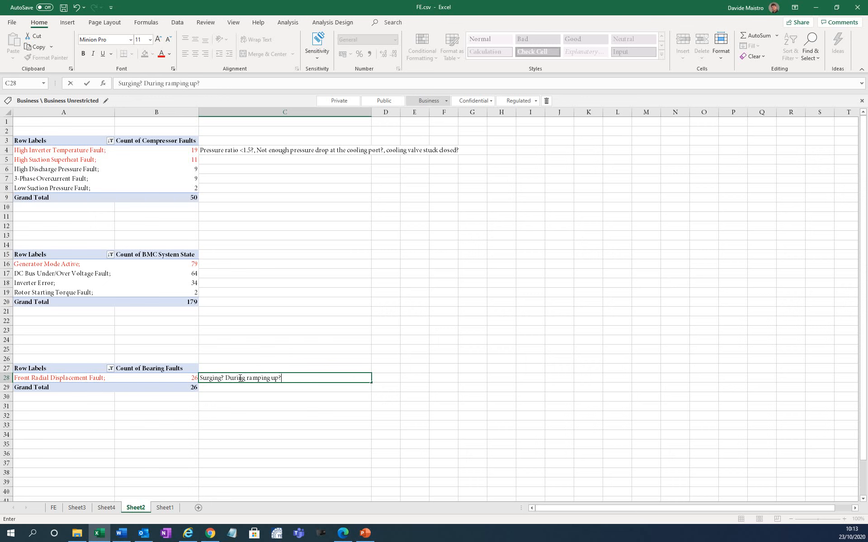
{"action": "type", "text": " During part load? During "}
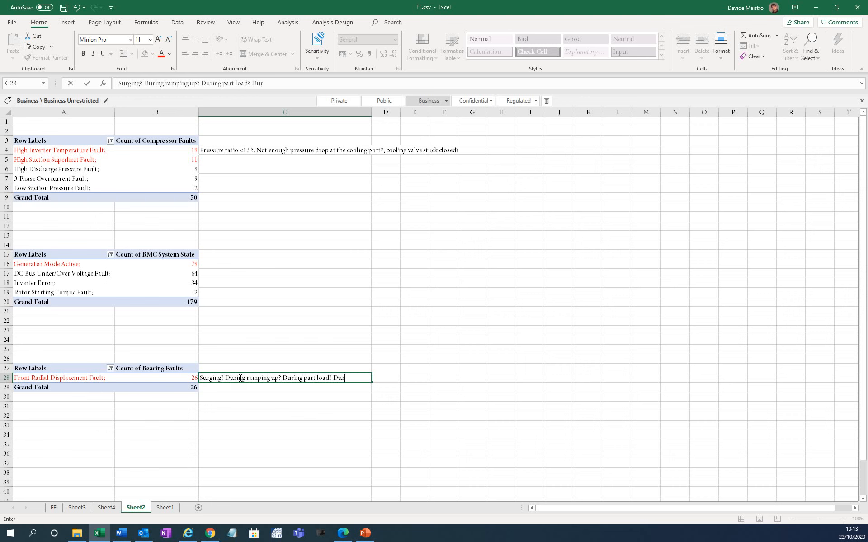
{"action": "type", "text": "shut down?"}
{"action": "left_click", "coordinate": [142, 348]}
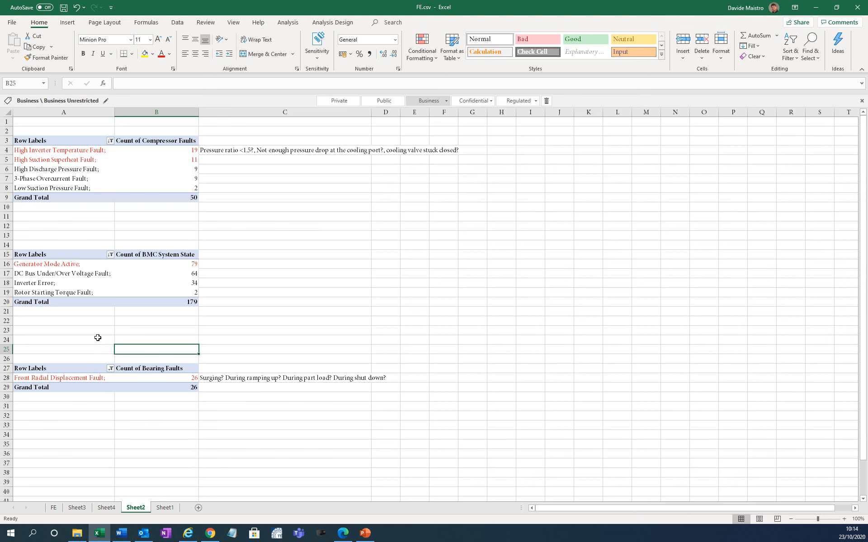
Copy the whole event log, from the Event Time header in A60 through Event Description, from the FE sheet to a new sheet
{"action": "left_click", "coordinate": [54, 508]}
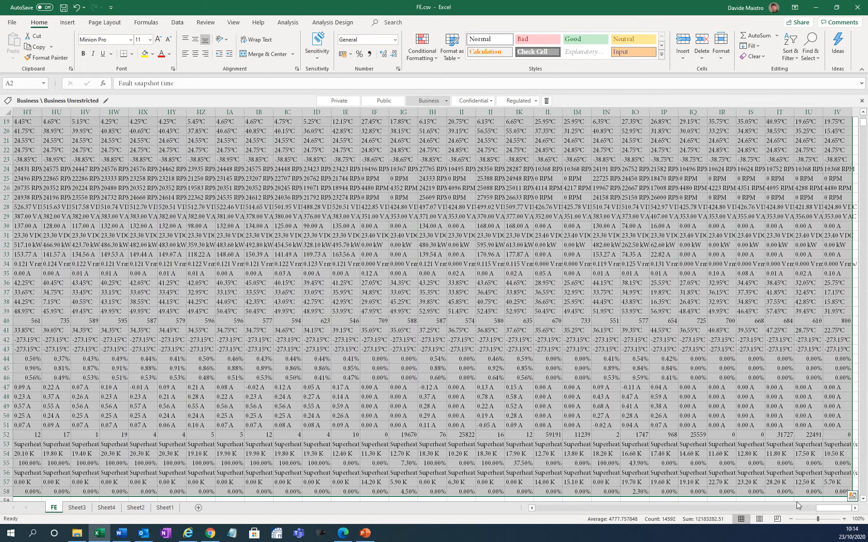
{"action": "left_click_drag", "start_coordinate": [830, 508], "coordinate": [530, 510]}
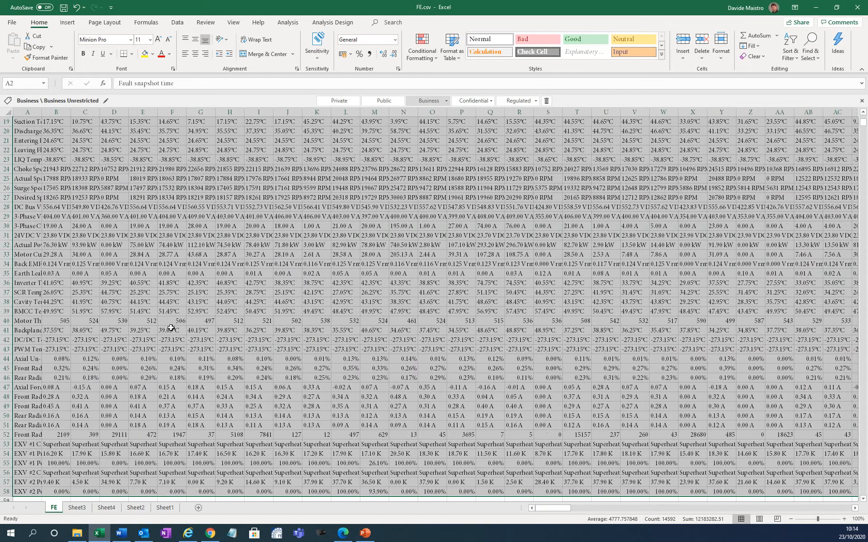
{"action": "scroll", "coordinate": [141, 327], "scroll_direction": "down", "scroll_amount": 8}
{"action": "scroll", "coordinate": [141, 328], "scroll_direction": "down", "scroll_amount": 5}
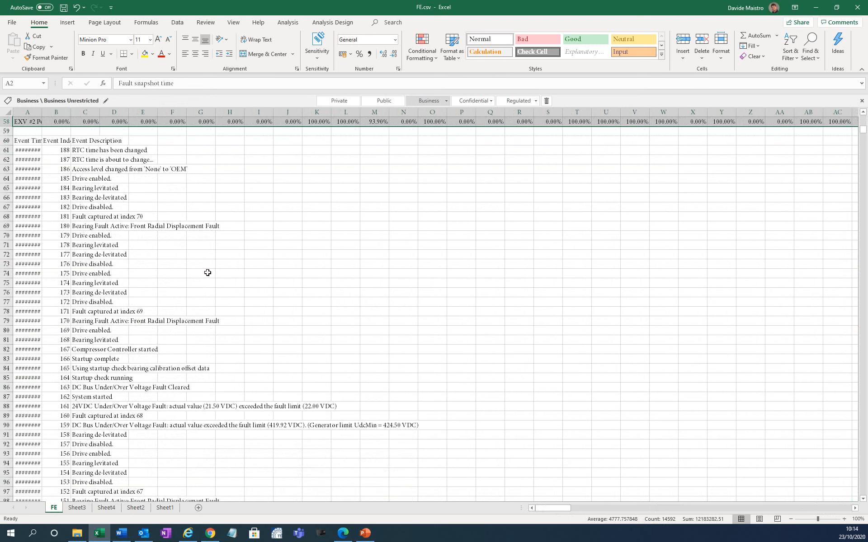
{"action": "left_click", "coordinate": [27, 142]}
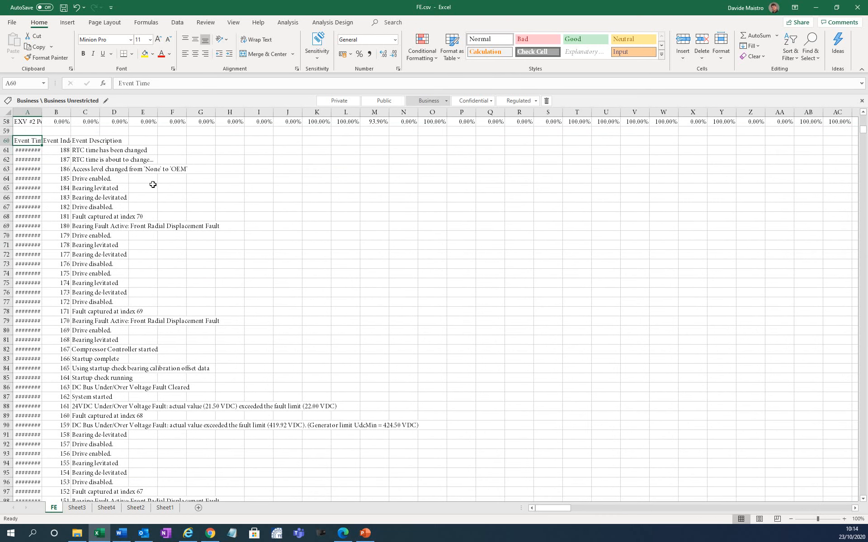
{"action": "key", "text": "shift+Right"}
{"action": "key", "text": "shift+Right"}
{"action": "key", "text": "ctrl+shift+Down"}
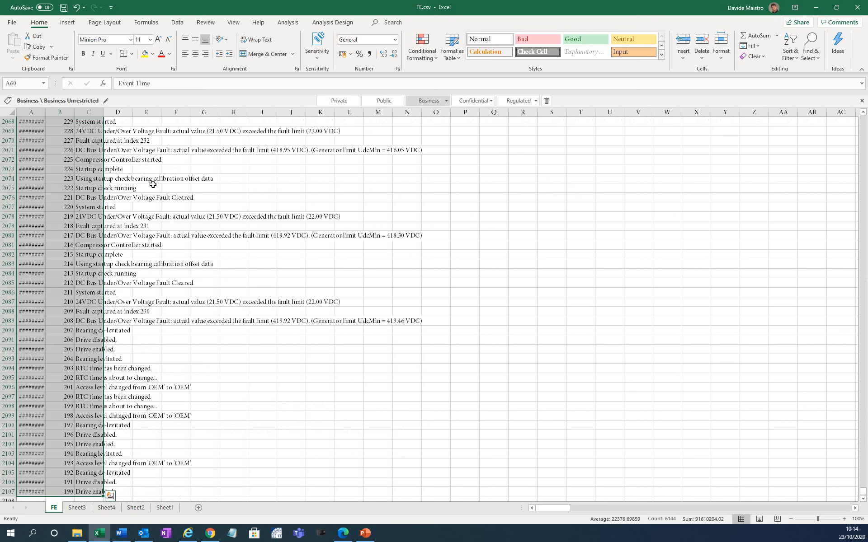
{"action": "key", "text": "ctrl+c"}
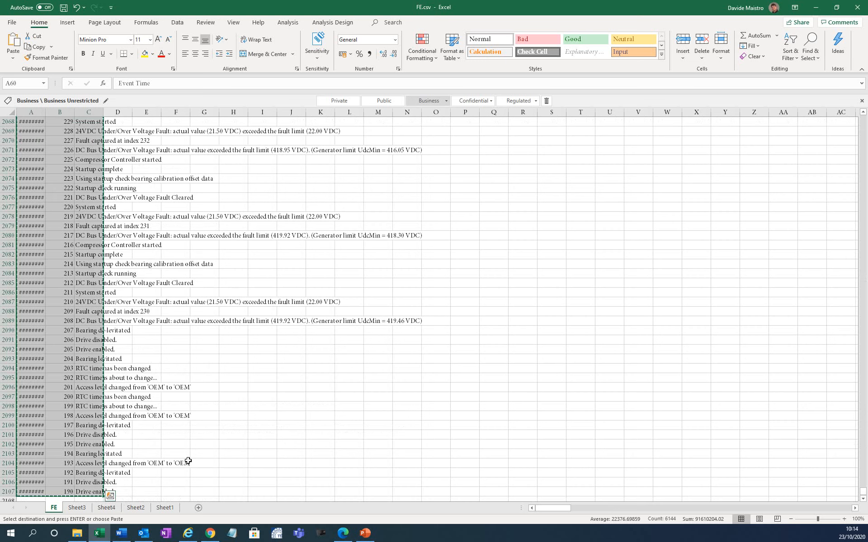
{"action": "left_click", "coordinate": [197, 508]}
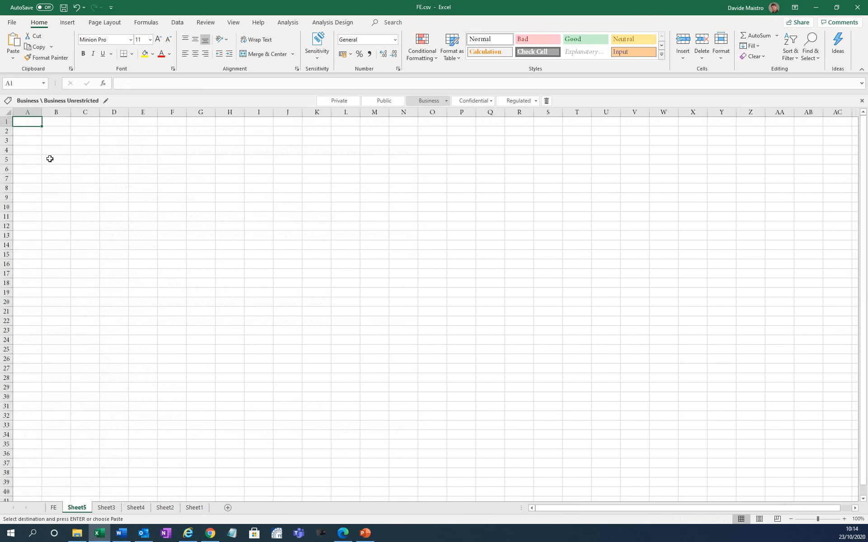
{"action": "key", "text": "ctrl+v"}
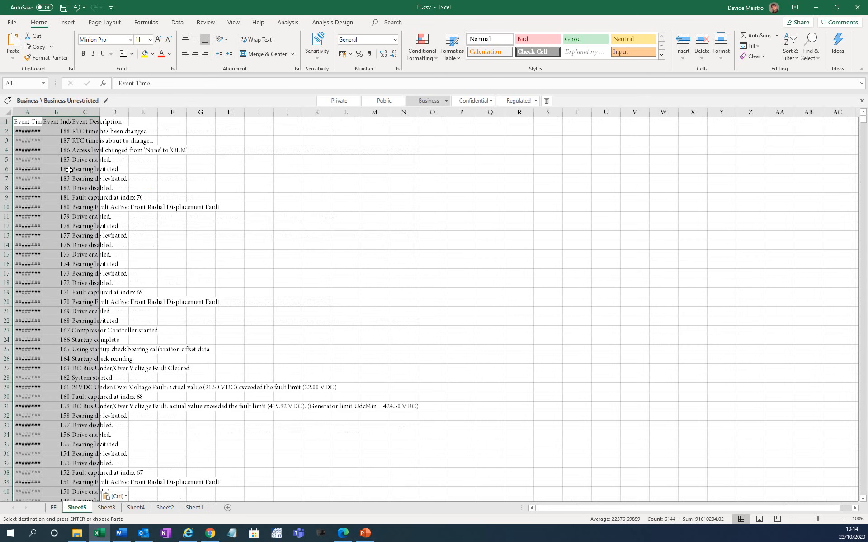
Fit all columns of the copied event log to their contents
{"action": "left_click", "coordinate": [8, 112]}
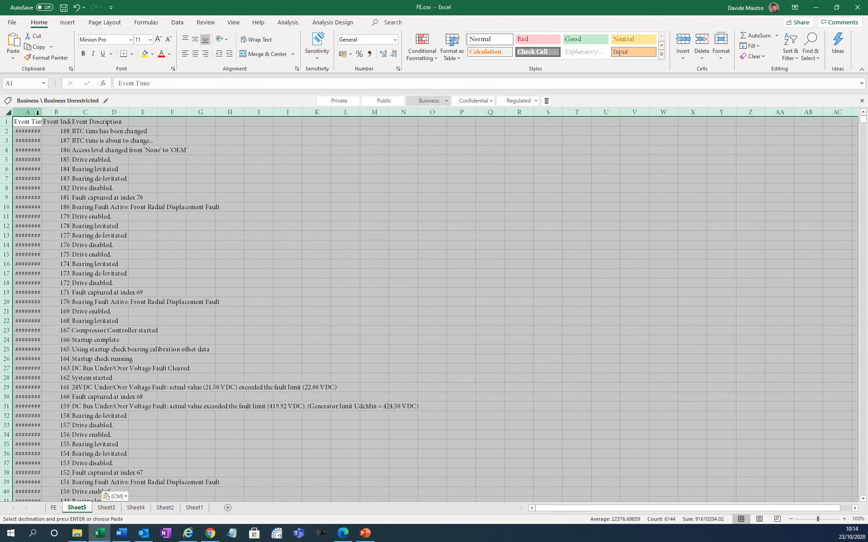
{"action": "double_click", "coordinate": [42, 112]}
{"action": "left_click", "coordinate": [76, 152]}
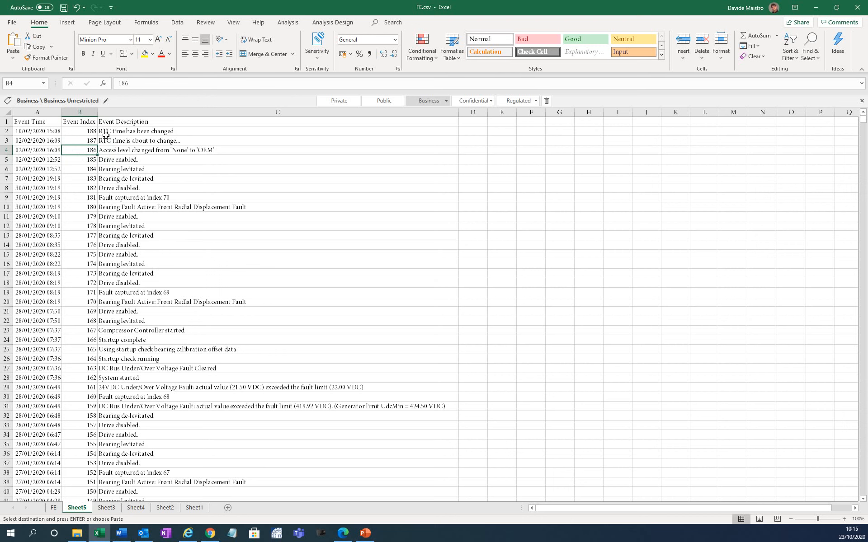
Freeze the event log's header row so that it stays in view
{"action": "left_click", "coordinate": [8, 132]}
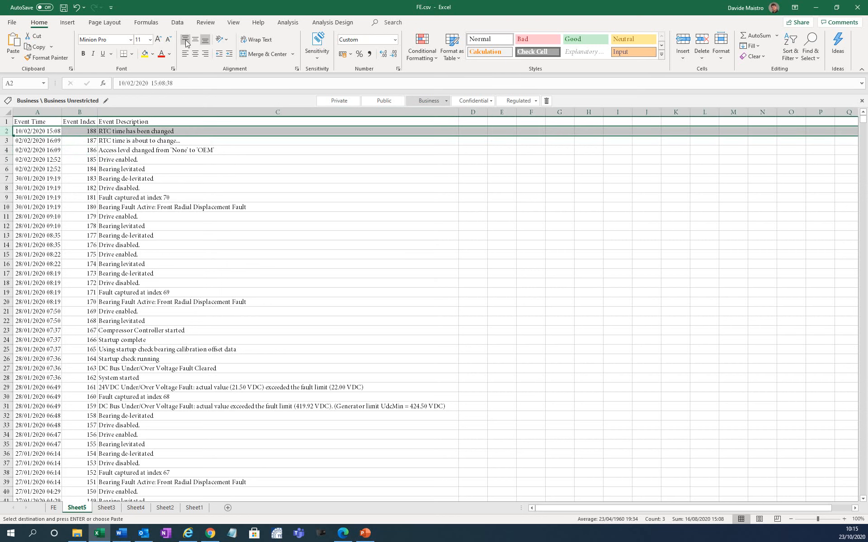
{"action": "left_click", "coordinate": [233, 22]}
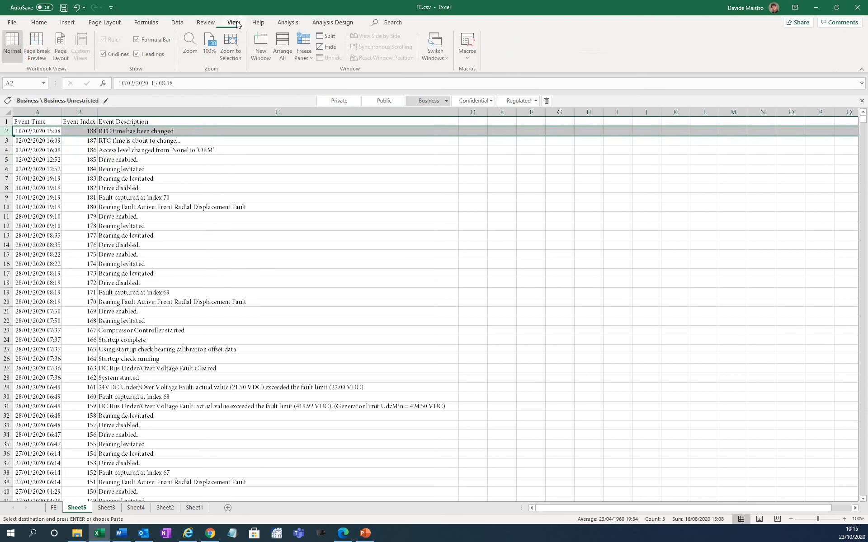
{"action": "left_click", "coordinate": [309, 62]}
{"action": "left_click", "coordinate": [327, 90]}
Add filters to the Event Time, Event Index and Event Description headers
{"action": "left_click", "coordinate": [48, 120]}
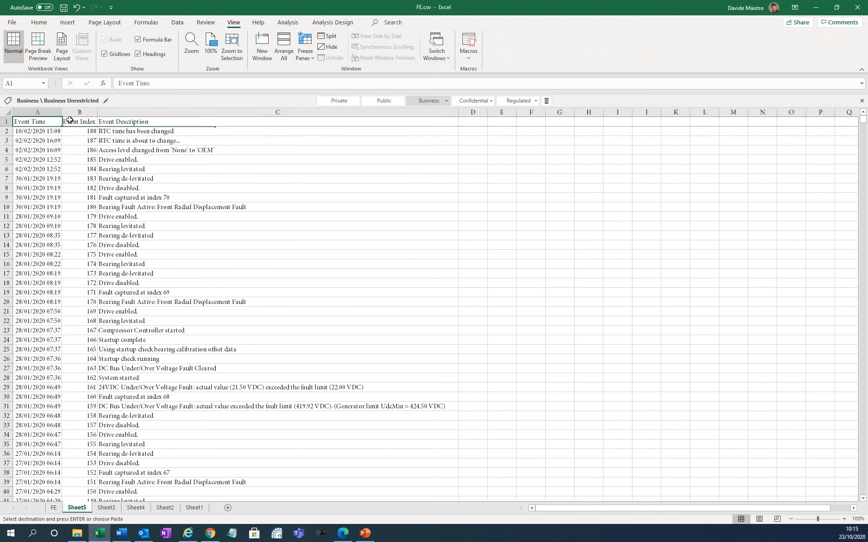
{"action": "key", "text": "ctrl+shift+Right"}
{"action": "left_click", "coordinate": [177, 22]}
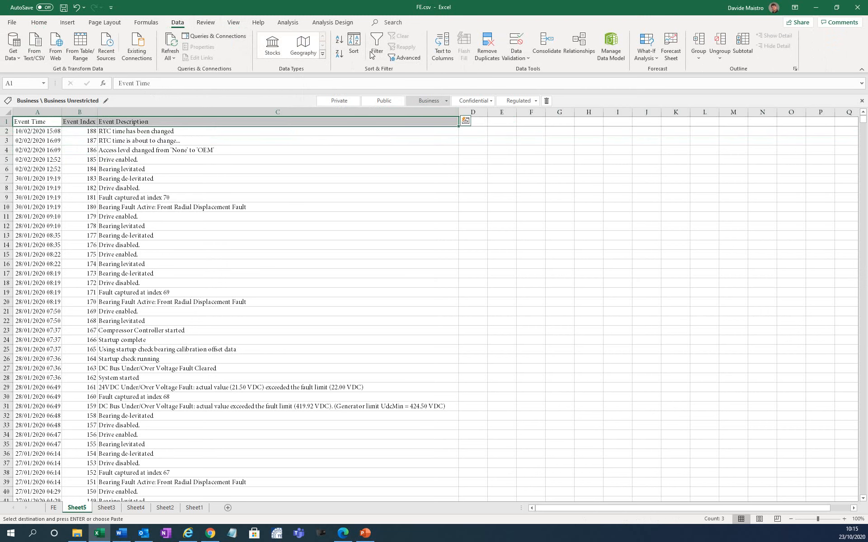
{"action": "left_click", "coordinate": [373, 52]}
{"action": "left_click", "coordinate": [201, 131]}
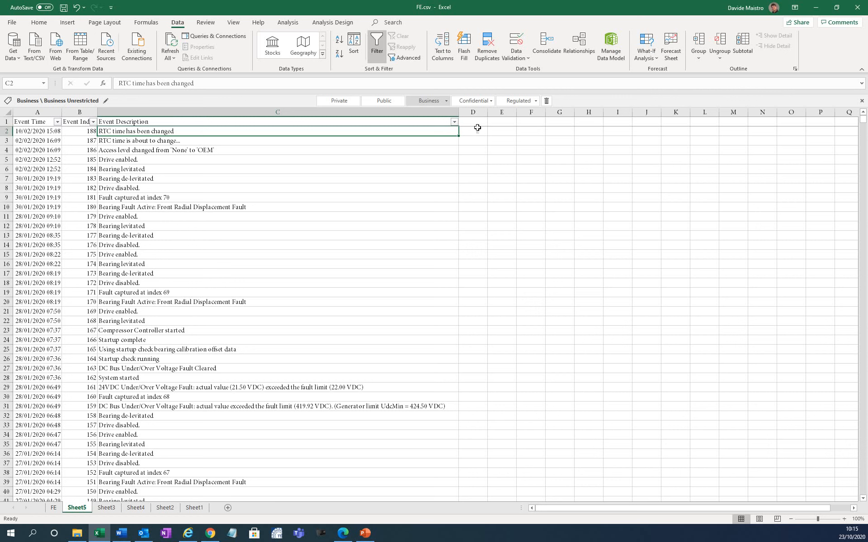
Filter the Event Description column to the "Drive enabled." entries by searching for "ena"
{"action": "left_click", "coordinate": [454, 123]}
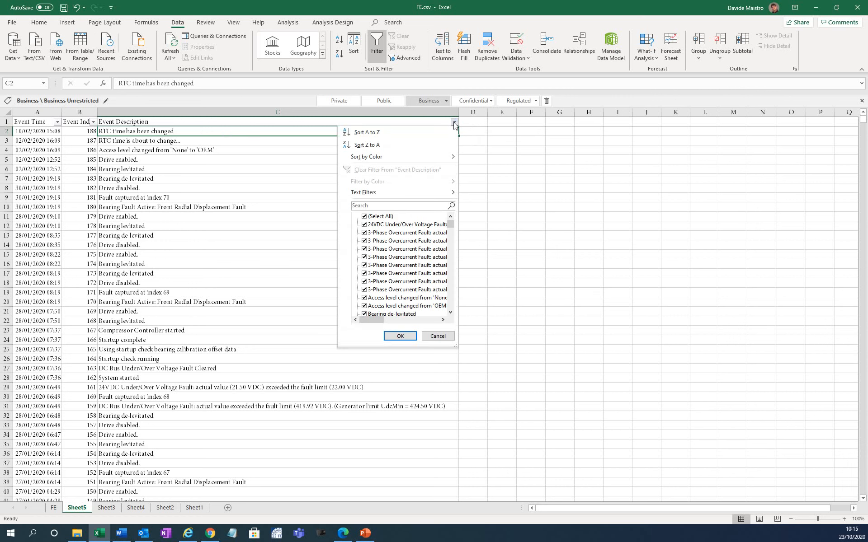
{"action": "left_click", "coordinate": [374, 205]}
{"action": "type", "text": "ena"}
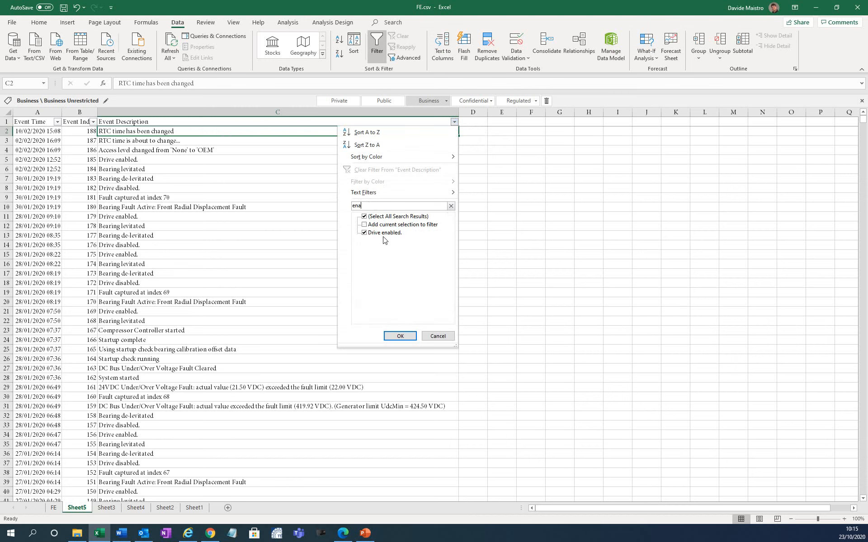
{"action": "left_click", "coordinate": [401, 336]}
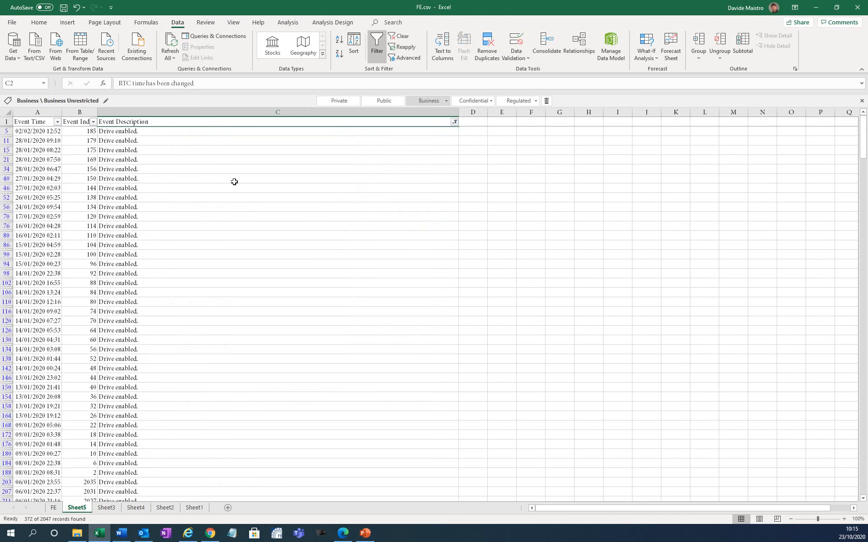
Fill all the filtered "Drive enabled." cells in the Event Description column with the standard light green colour
{"action": "left_click", "coordinate": [174, 132]}
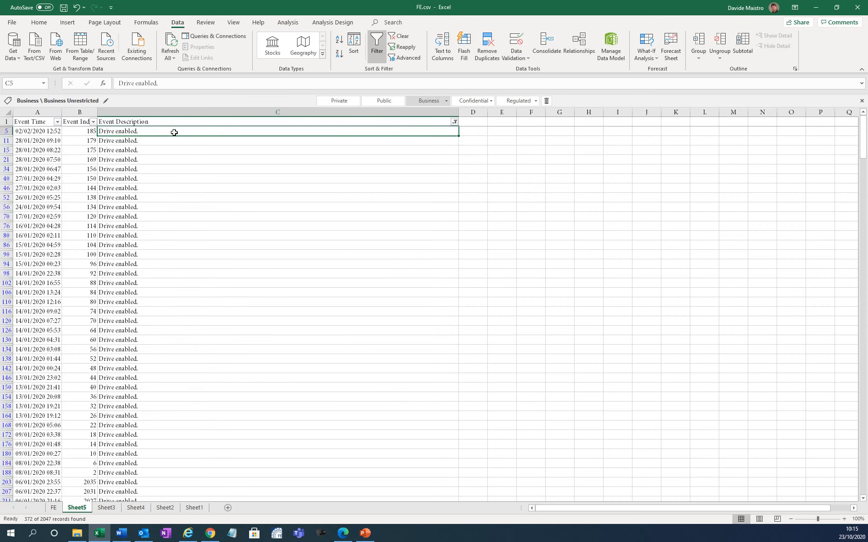
{"action": "key", "text": "ctrl+shift+Down"}
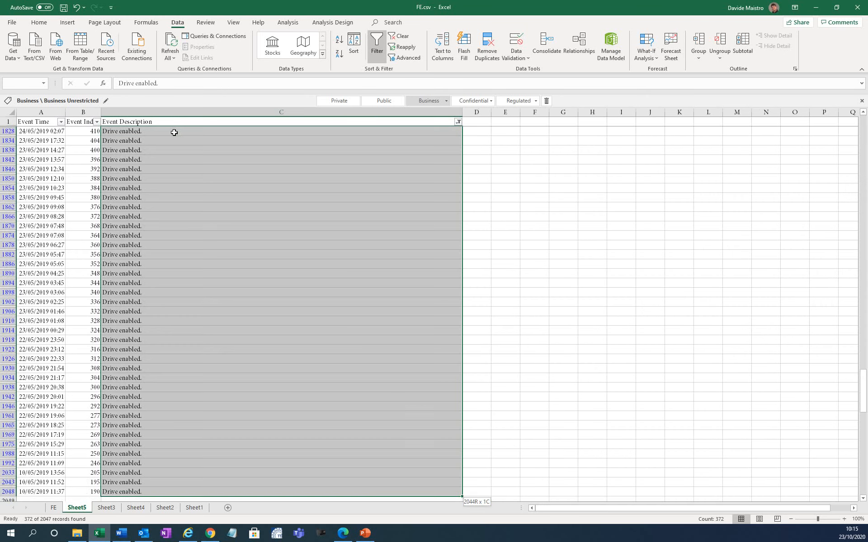
{"action": "left_click", "coordinate": [47, 22]}
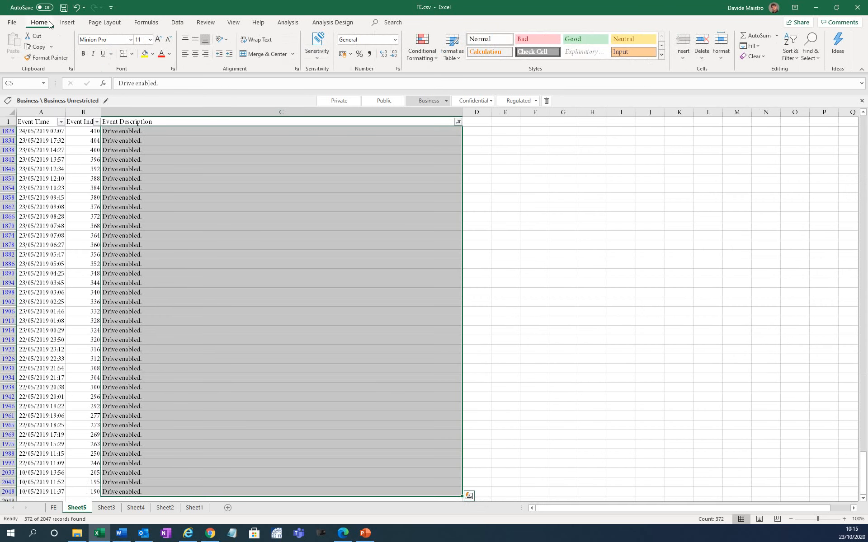
{"action": "left_click", "coordinate": [153, 54]}
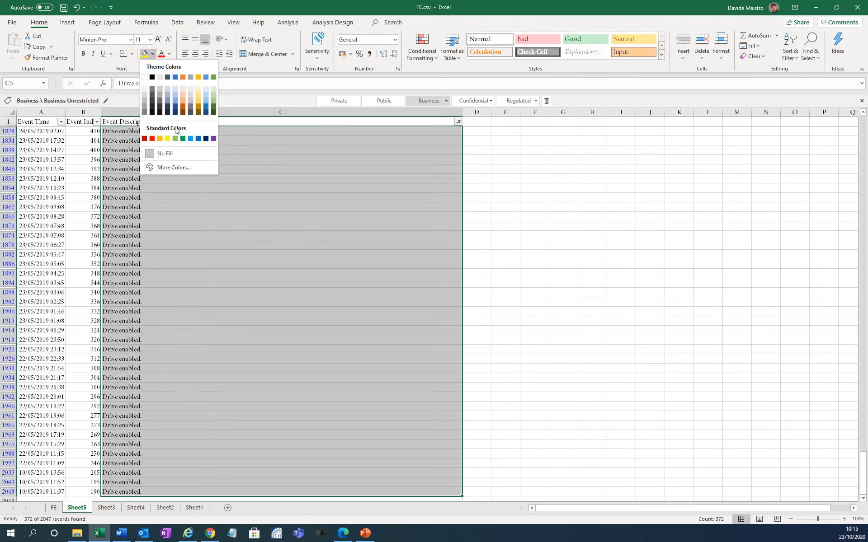
{"action": "left_click", "coordinate": [175, 139]}
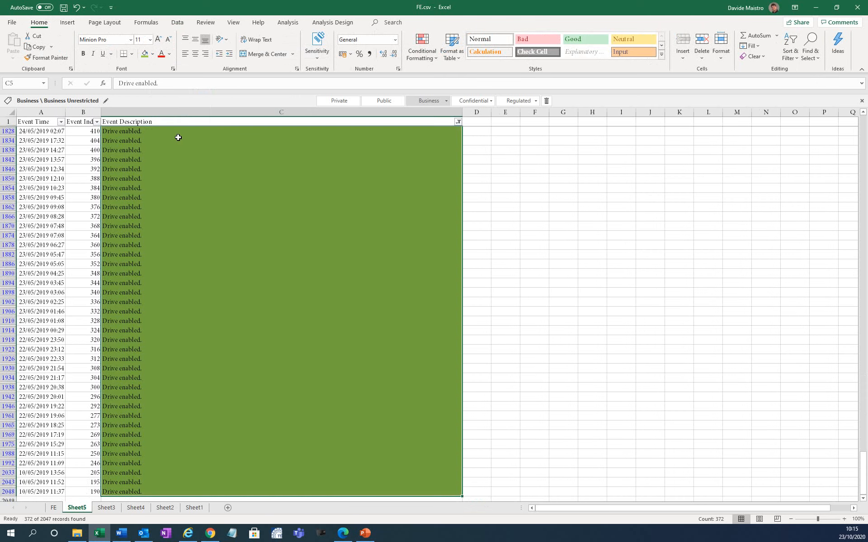
Filter the Event Description column to the "Drive disabled." entries by searching for "disa"
{"action": "left_click", "coordinate": [458, 121]}
{"action": "left_click", "coordinate": [380, 205]}
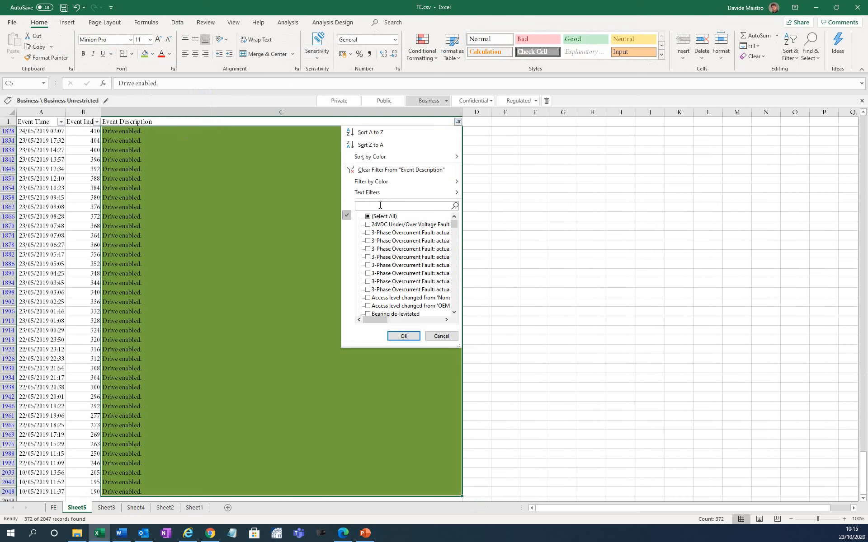
{"action": "type", "text": "disa"}
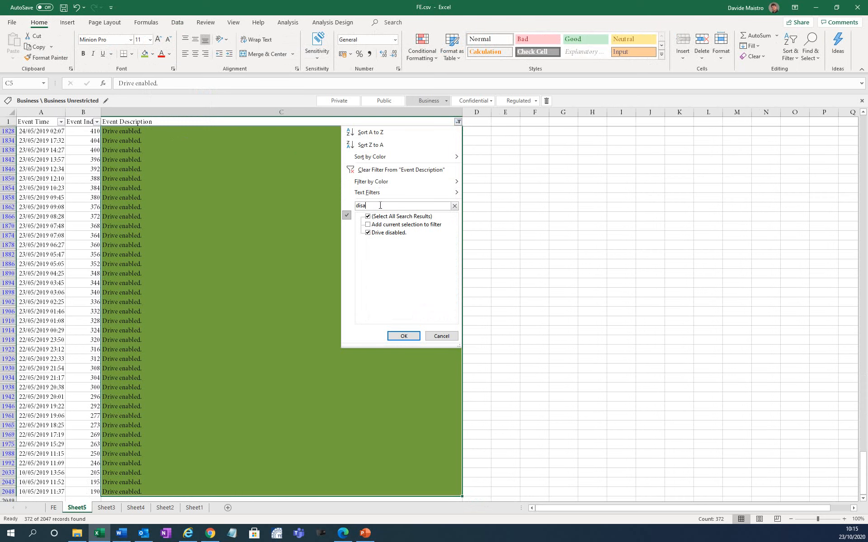
{"action": "left_click", "coordinate": [410, 337]}
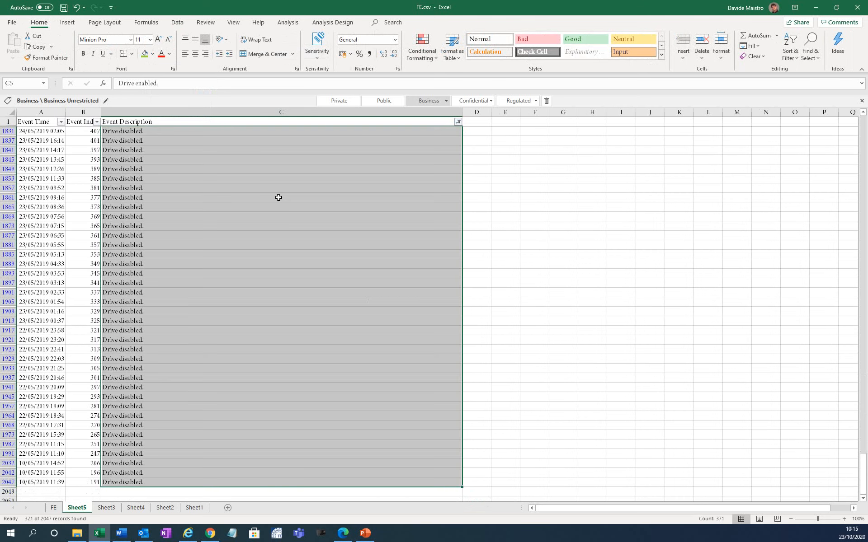
Fill all the filtered "Drive disabled." cells in the Event Description column with the standard light blue colour
{"action": "left_click_drag", "start_coordinate": [863, 478], "coordinate": [850, 119]}
{"action": "left_click", "coordinate": [222, 133]}
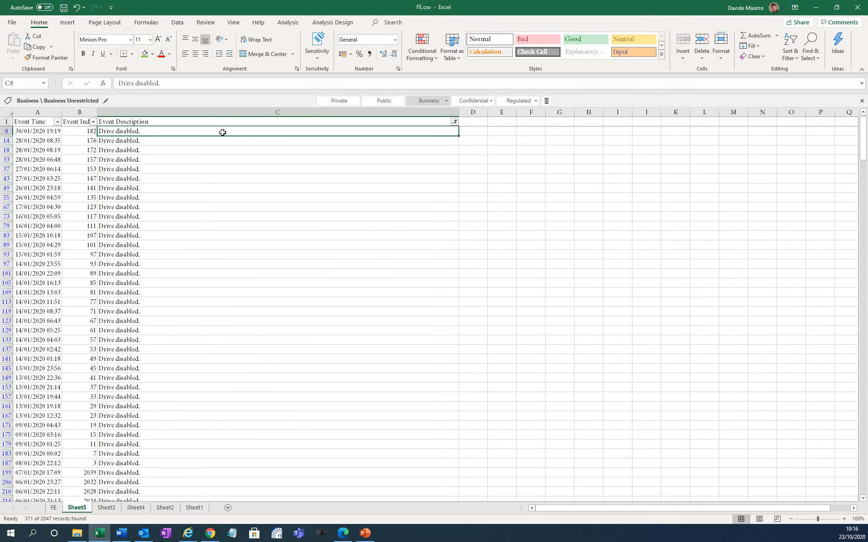
{"action": "key", "text": "ctrl+shift+Down"}
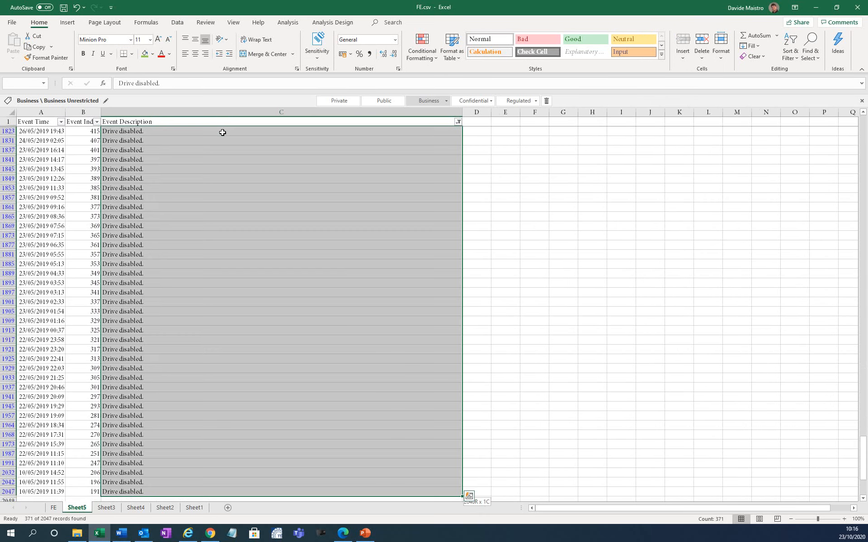
{"action": "left_click", "coordinate": [153, 54]}
{"action": "left_click", "coordinate": [189, 139]}
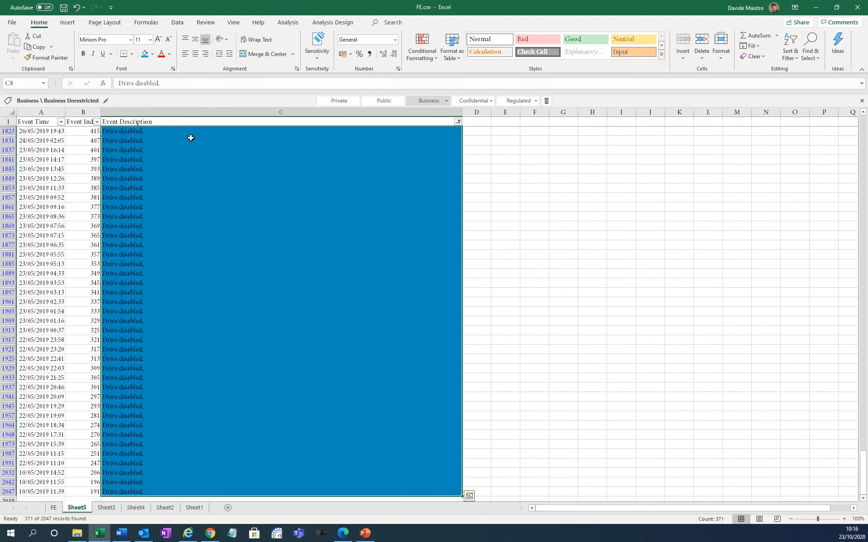
Filter the Event Description column to the High Inverter Temperature Fault and the Front and Rear Radial Displacement Fault entries only
{"action": "left_click", "coordinate": [458, 122]}
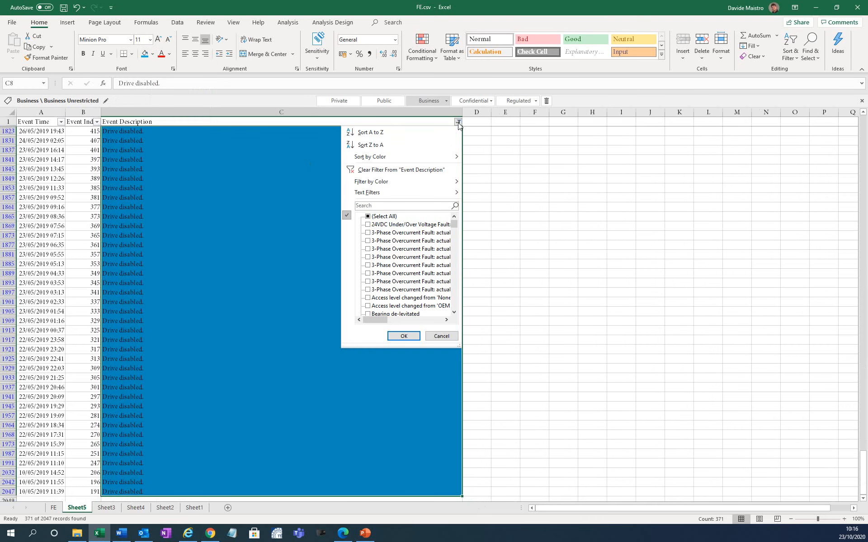
{"action": "left_click_drag", "start_coordinate": [461, 352], "coordinate": [653, 498]}
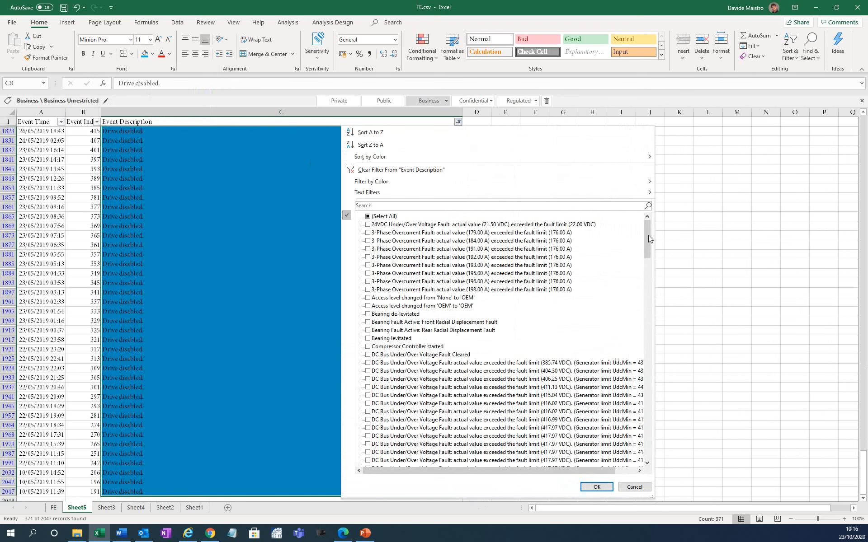
{"action": "left_click_drag", "start_coordinate": [648, 235], "coordinate": [642, 304]}
{"action": "left_click", "coordinate": [368, 315]}
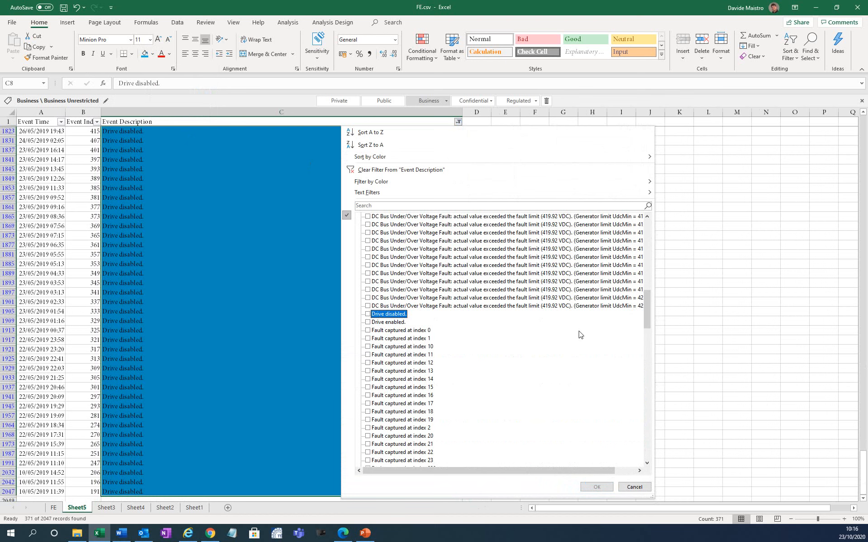
{"action": "left_click_drag", "start_coordinate": [650, 307], "coordinate": [633, 447]}
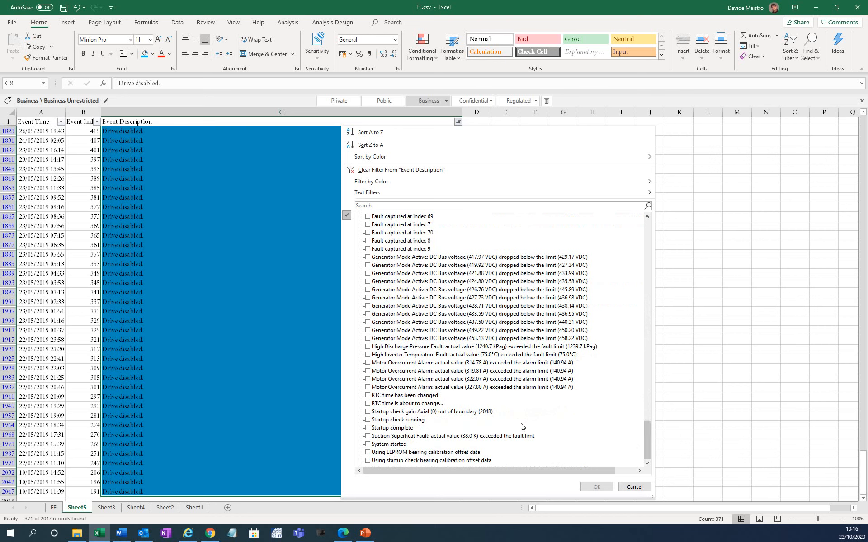
{"action": "left_click", "coordinate": [368, 355]}
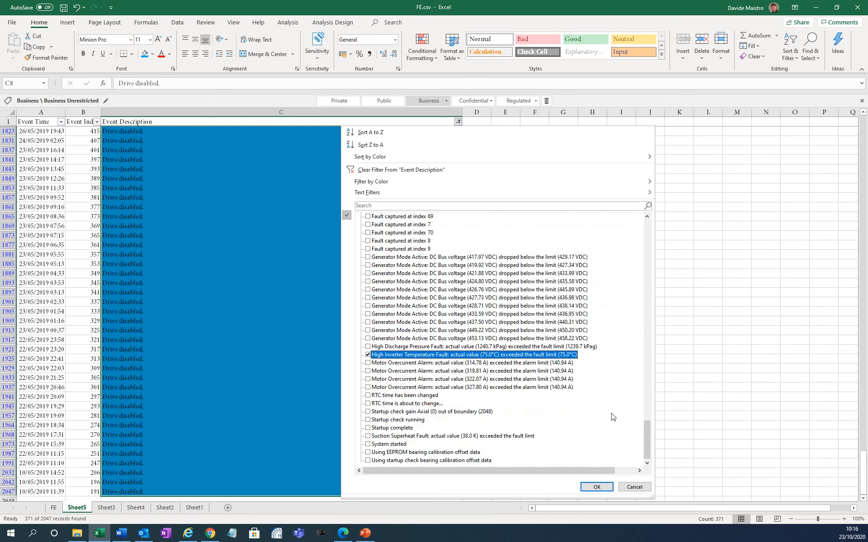
{"action": "left_click_drag", "start_coordinate": [648, 439], "coordinate": [637, 294]}
{"action": "left_click_drag", "start_coordinate": [637, 293], "coordinate": [631, 248]}
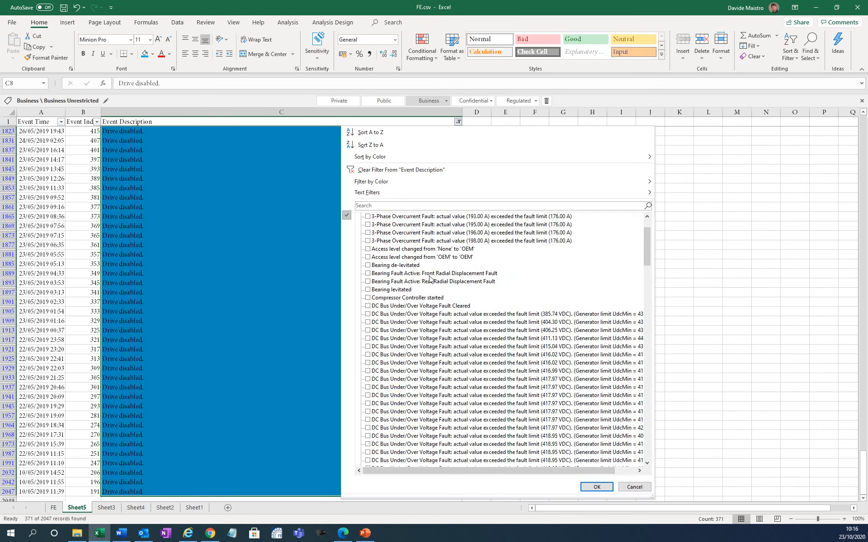
{"action": "left_click", "coordinate": [368, 274]}
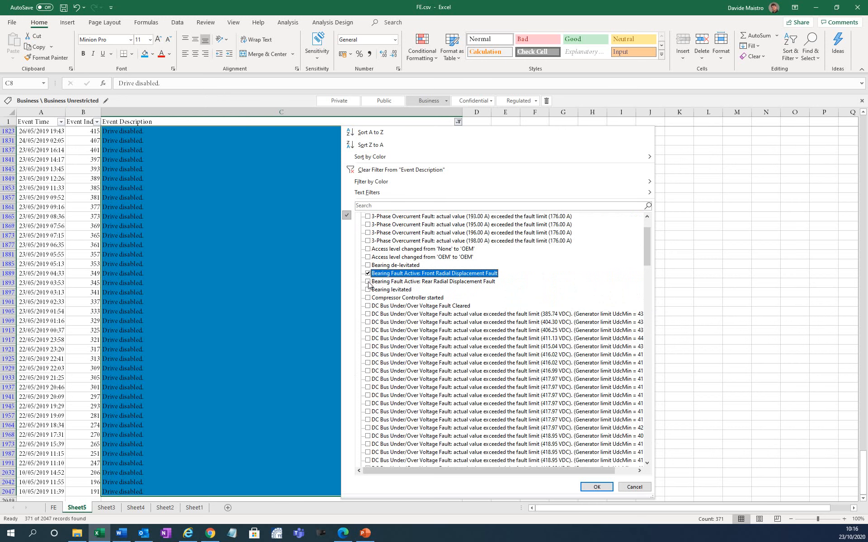
{"action": "left_click", "coordinate": [368, 282]}
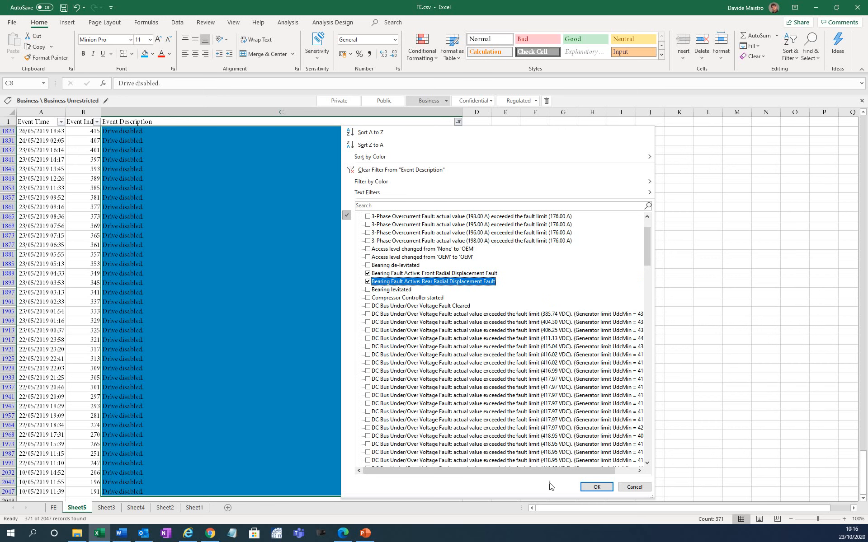
{"action": "left_click", "coordinate": [598, 487]}
Fill all the filtered bearing and inverter temperature fault cells with the standard orange colour
{"action": "left_click_drag", "start_coordinate": [860, 428], "coordinate": [863, 122]}
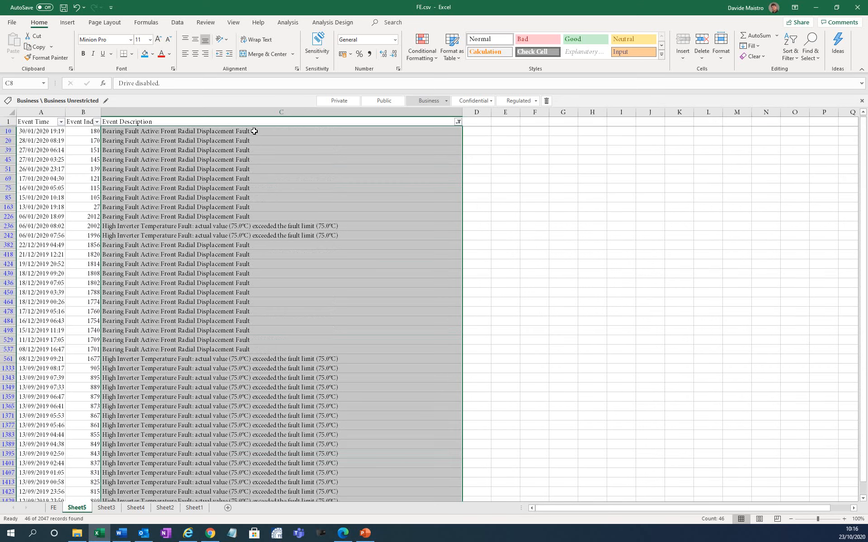
{"action": "left_click", "coordinate": [254, 131]}
{"action": "key", "text": "ctrl+shift+Down"}
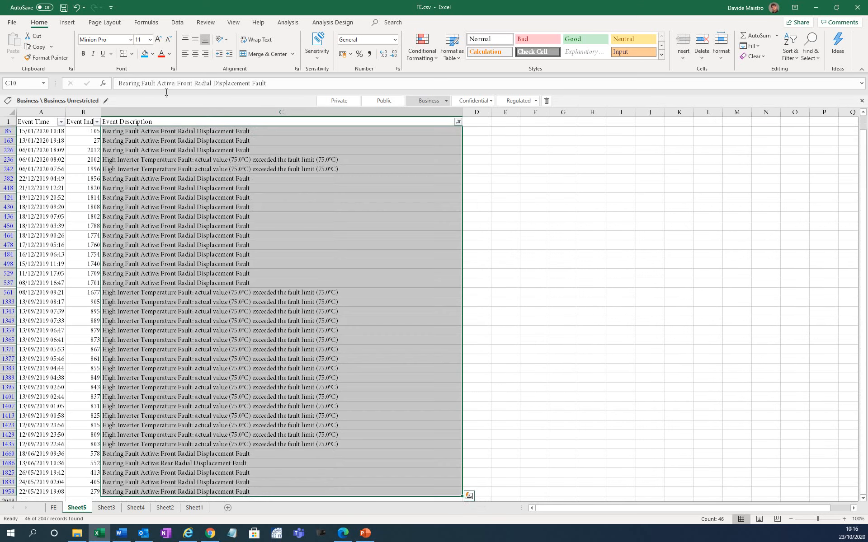
{"action": "left_click", "coordinate": [152, 54]}
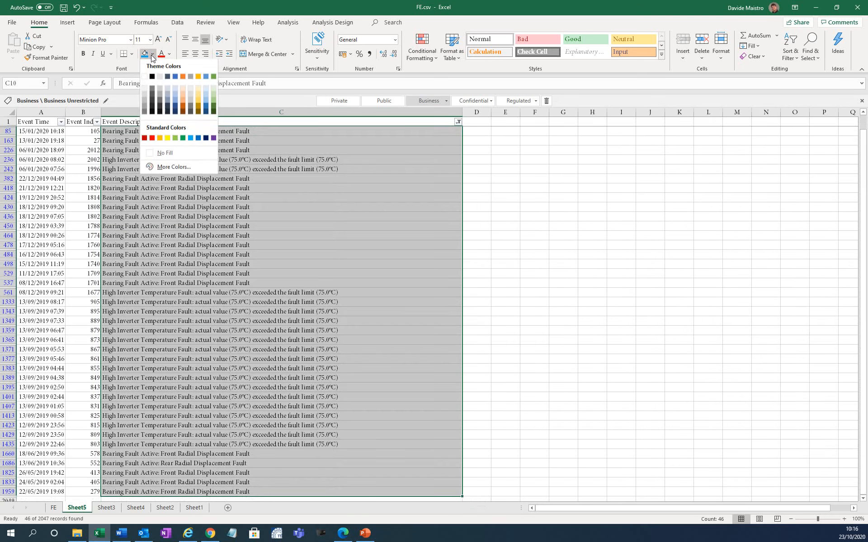
{"action": "left_click", "coordinate": [160, 138]}
{"action": "left_click", "coordinate": [337, 149]}
Show all events again by reselecting every Event Description value, and return to the start of the log
{"action": "left_click", "coordinate": [458, 121]}
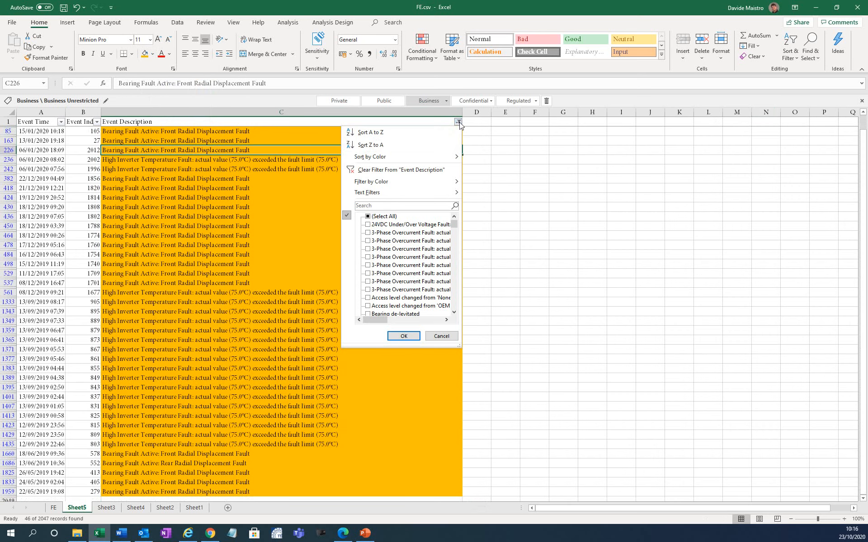
{"action": "left_click", "coordinate": [368, 216]}
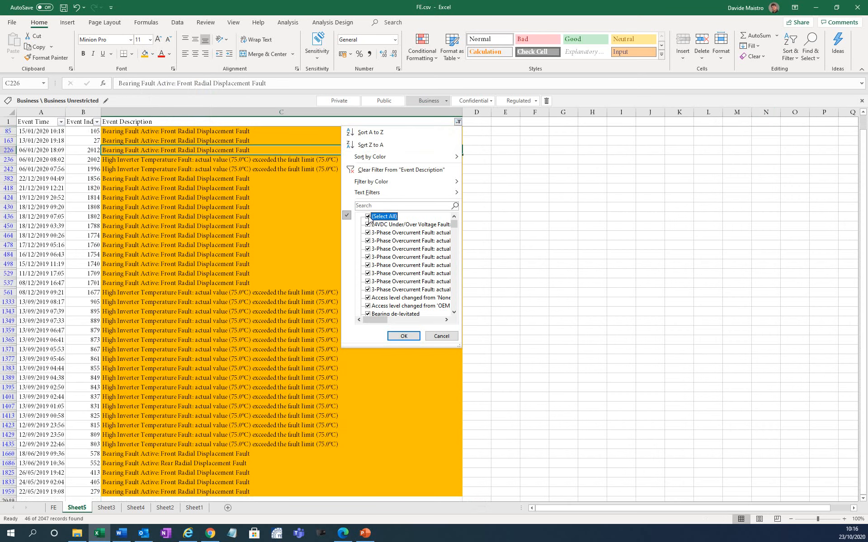
{"action": "left_click", "coordinate": [403, 336]}
{"action": "left_click_drag", "start_coordinate": [863, 137], "coordinate": [863, 116]}
{"action": "left_click", "coordinate": [203, 152]}
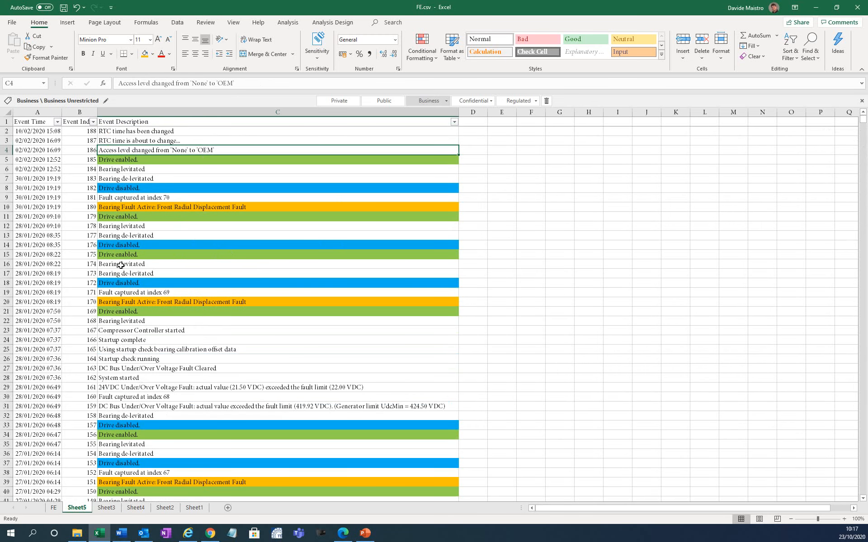
Highlight the drive enabled/disabled pair in rows 55 to 56, and outline the event cycle in A48:C53 with a thick outside border
{"action": "scroll", "coordinate": [215, 304], "scroll_direction": "down", "scroll_amount": 12}
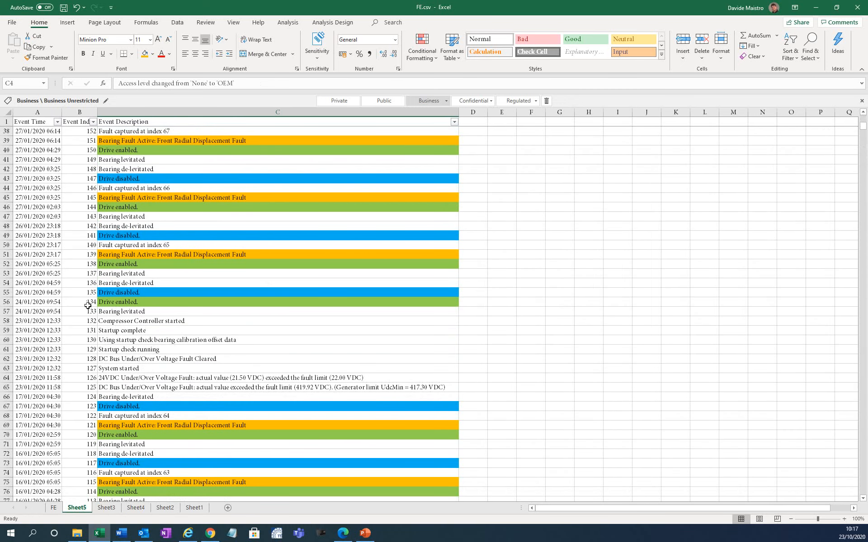
{"action": "left_click_drag", "start_coordinate": [6, 303], "coordinate": [6, 293]}
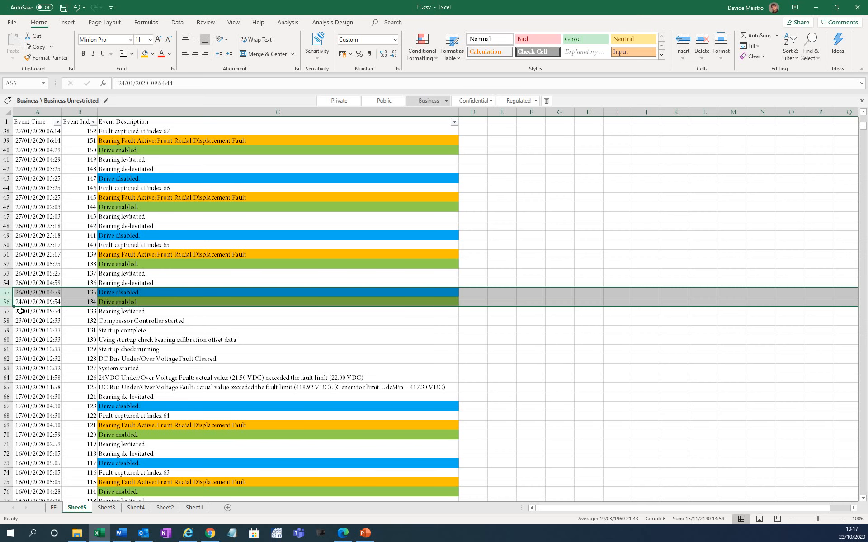
{"action": "scroll", "coordinate": [79, 296], "scroll_direction": "up", "scroll_amount": 1}
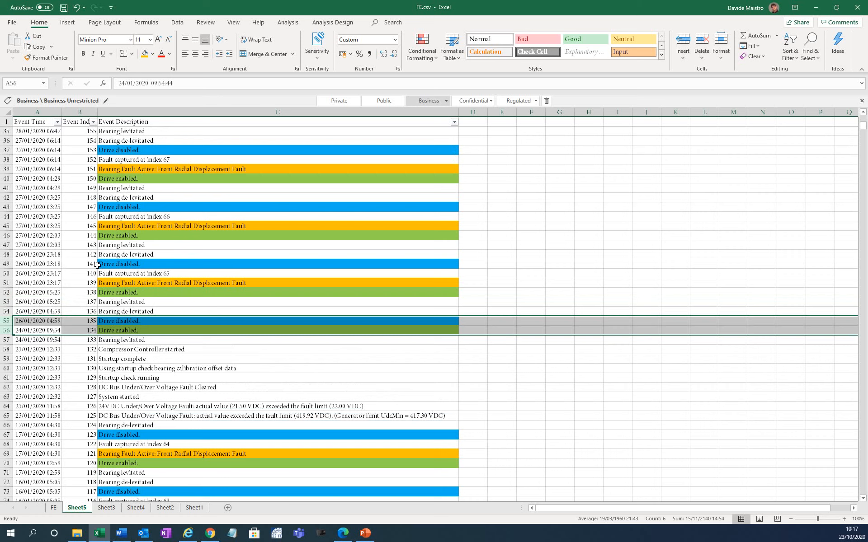
{"action": "left_click_drag", "start_coordinate": [6, 255], "coordinate": [7, 302]}
{"action": "left_click_drag", "start_coordinate": [31, 255], "coordinate": [223, 305]}
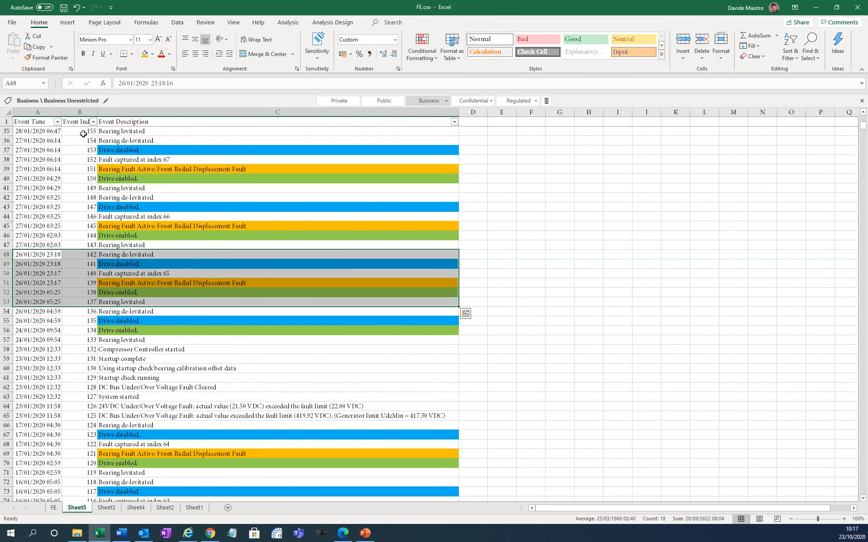
{"action": "left_click", "coordinate": [132, 54]}
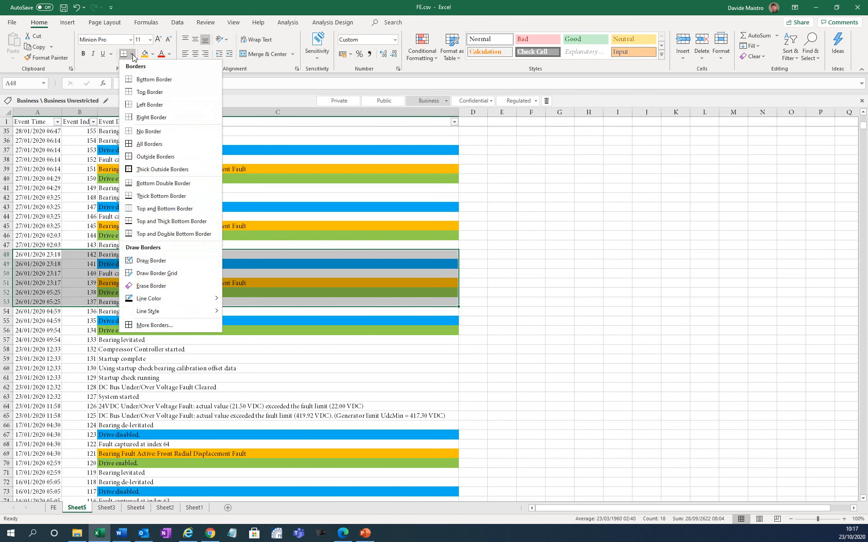
{"action": "left_click", "coordinate": [141, 170]}
Walk through the outlined cycle's events in order, from "Bearing levitated" in C53 up to "Drive disabled." in C49
{"action": "left_click", "coordinate": [153, 303]}
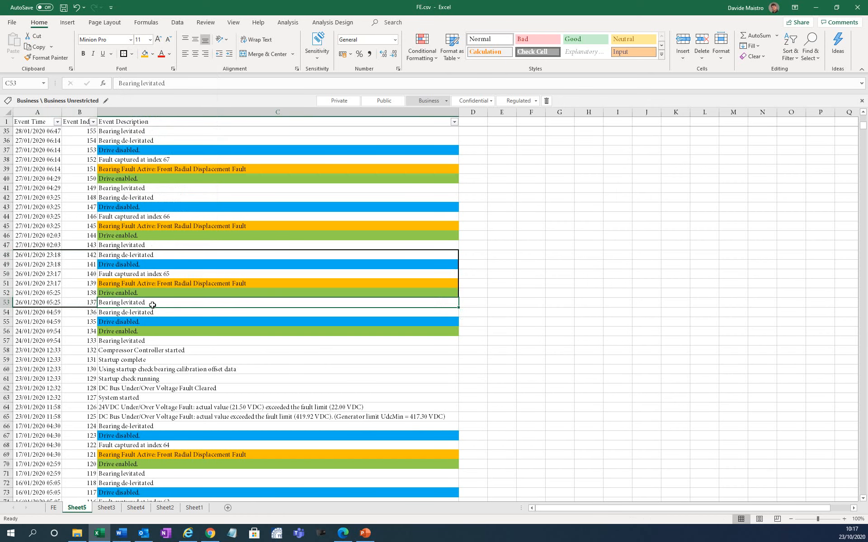
{"action": "key", "text": "Up"}
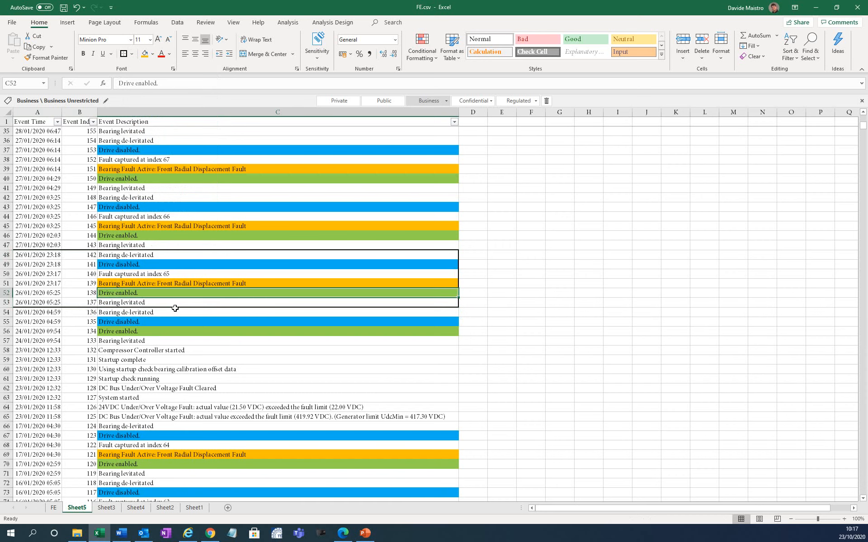
{"action": "key", "text": "Up"}
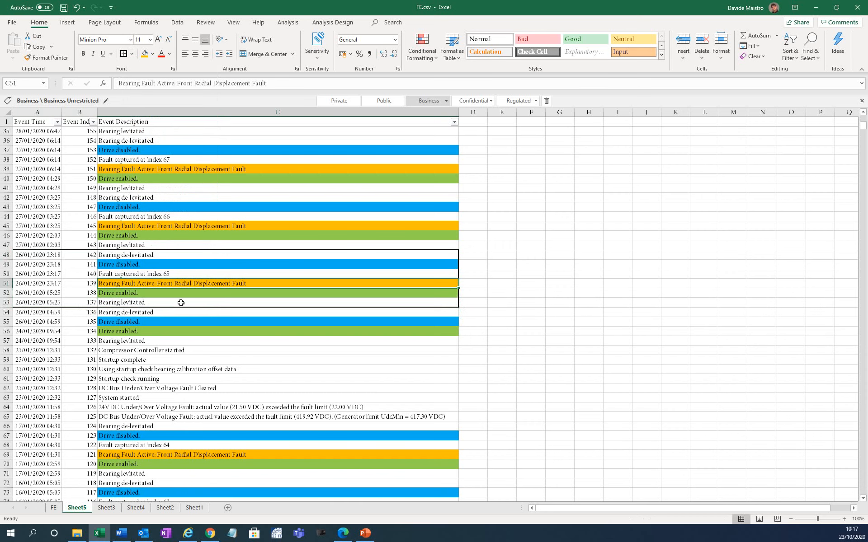
{"action": "key", "text": "Up"}
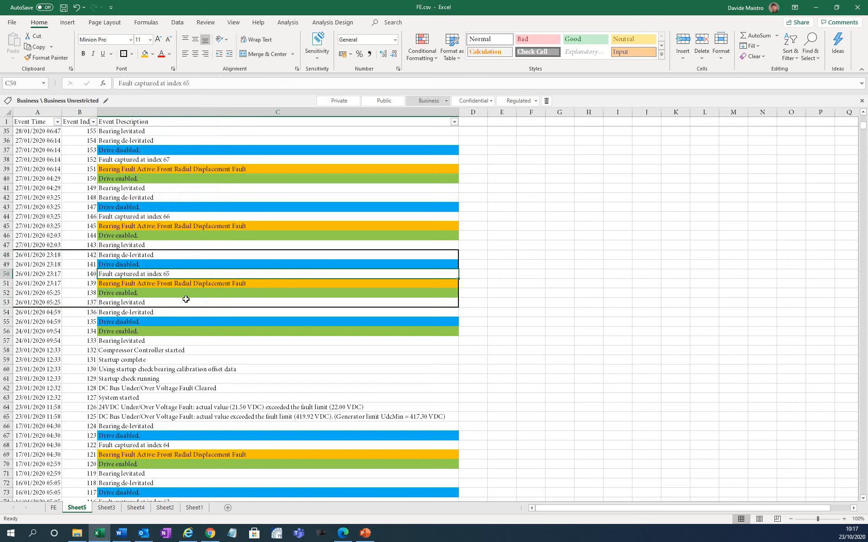
{"action": "key", "text": "Up"}
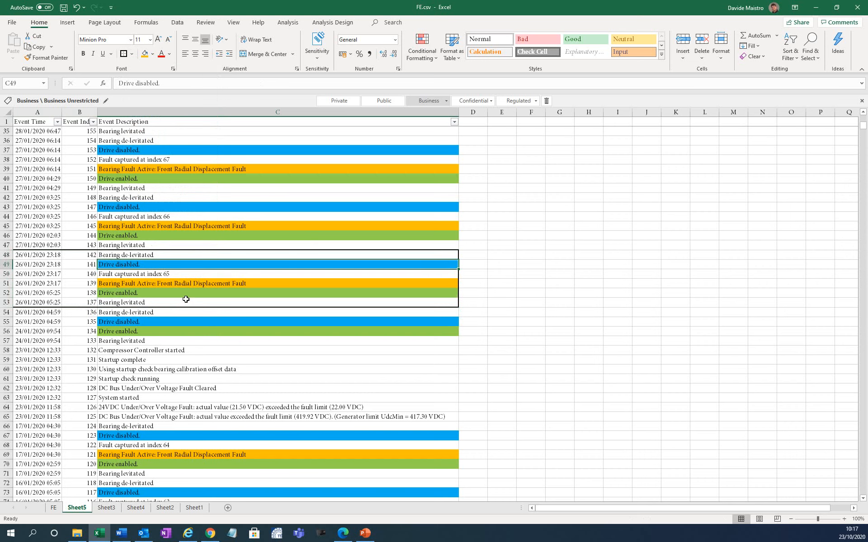
Compare the outlined cycle's bearing fault time in row 51 with its drive-enabled time in row 52, and check the captured fault index in C50
{"action": "key", "text": "Up"}
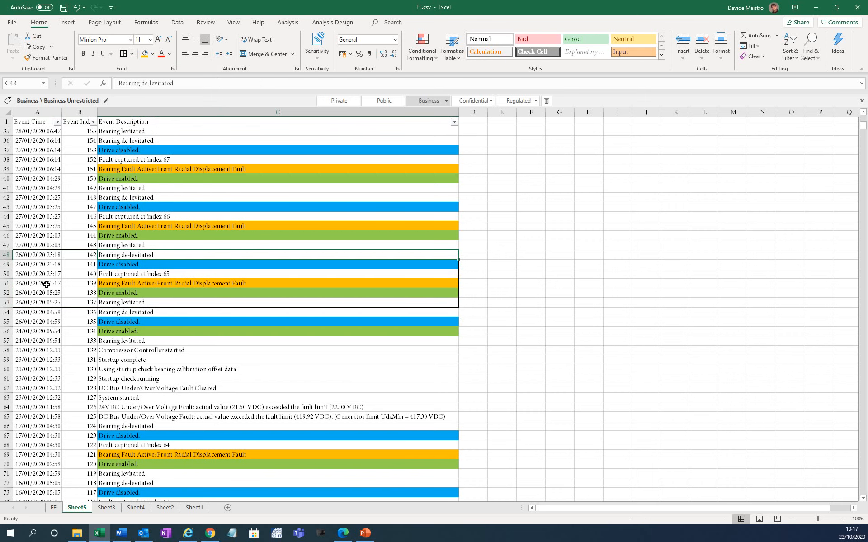
{"action": "left_click", "coordinate": [100, 284]}
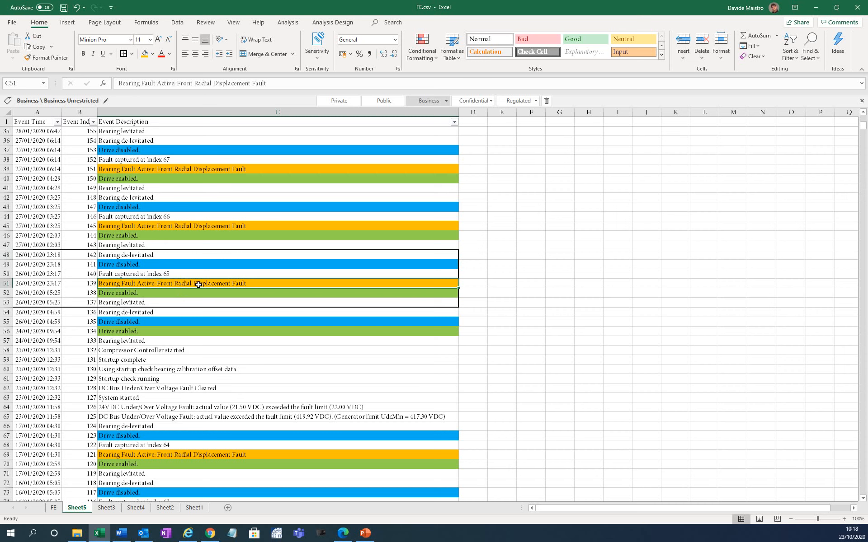
{"action": "left_click", "coordinate": [38, 284]}
{"action": "left_click", "coordinate": [38, 292]}
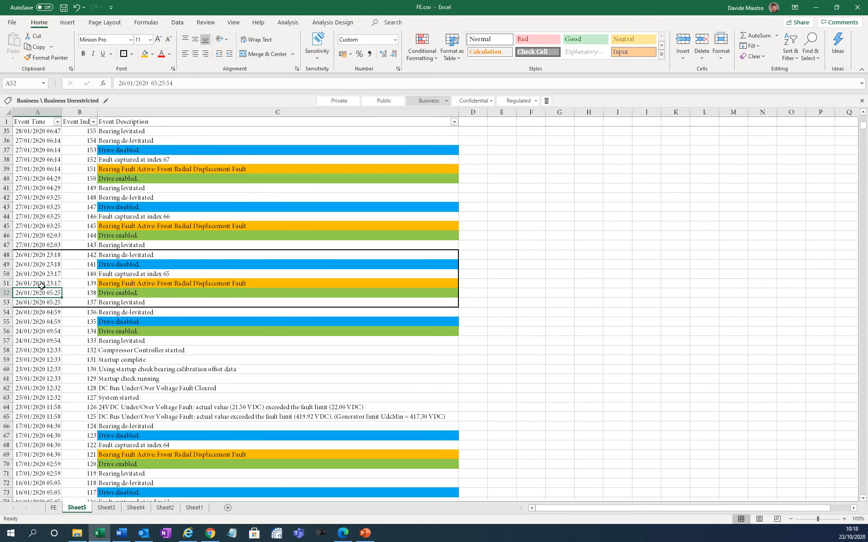
{"action": "left_click", "coordinate": [41, 282]}
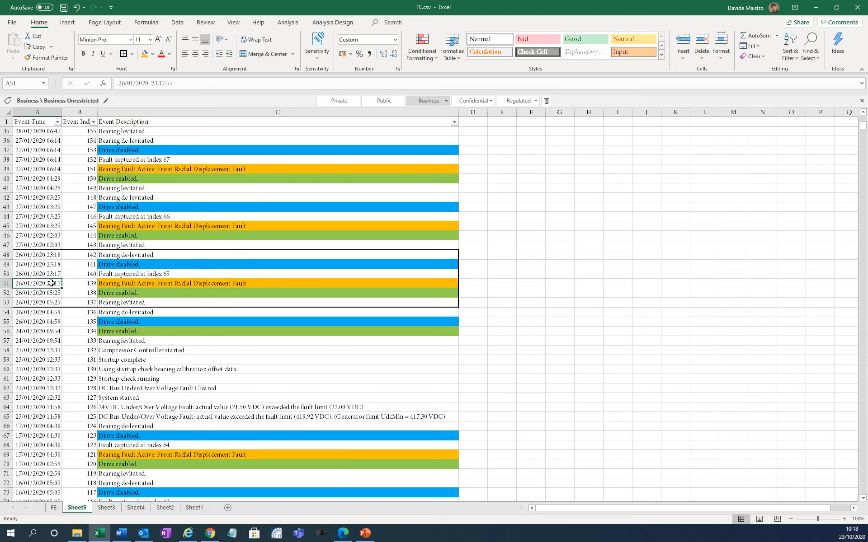
{"action": "left_click", "coordinate": [171, 275]}
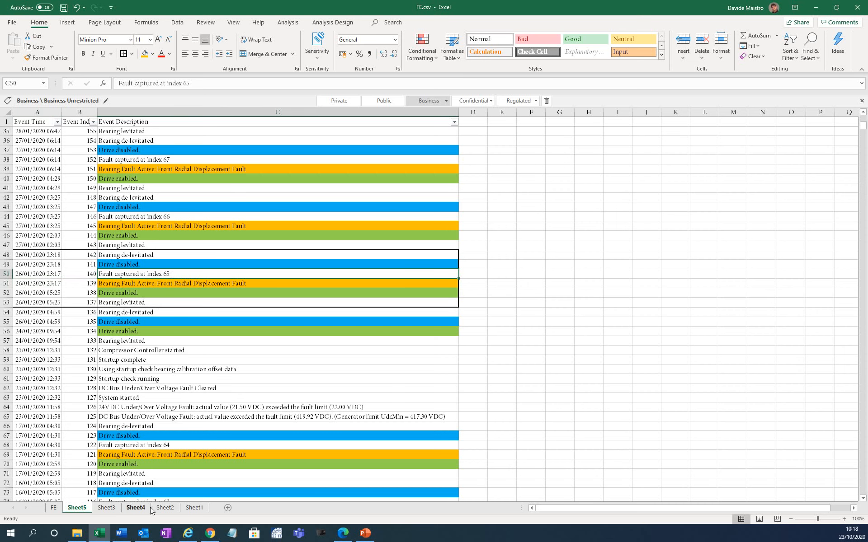
Locate fault index [65] in Sheet1's fault list and read across row 7 to its Bearing Faults entry
{"action": "left_click", "coordinate": [166, 508]}
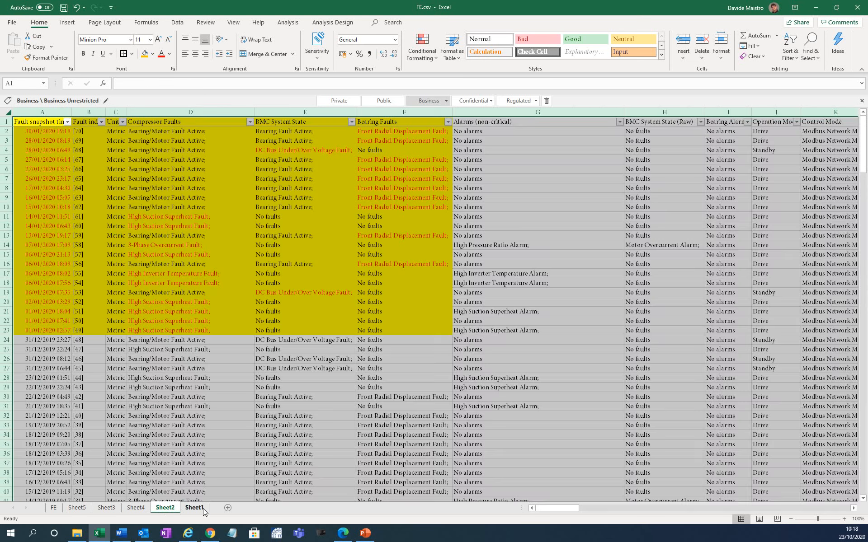
{"action": "left_click", "coordinate": [198, 508]}
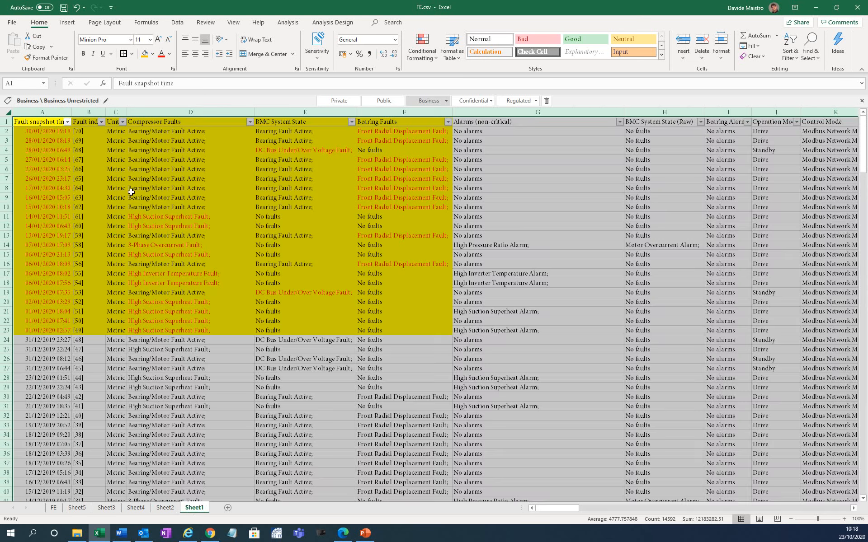
{"action": "left_click", "coordinate": [77, 179]}
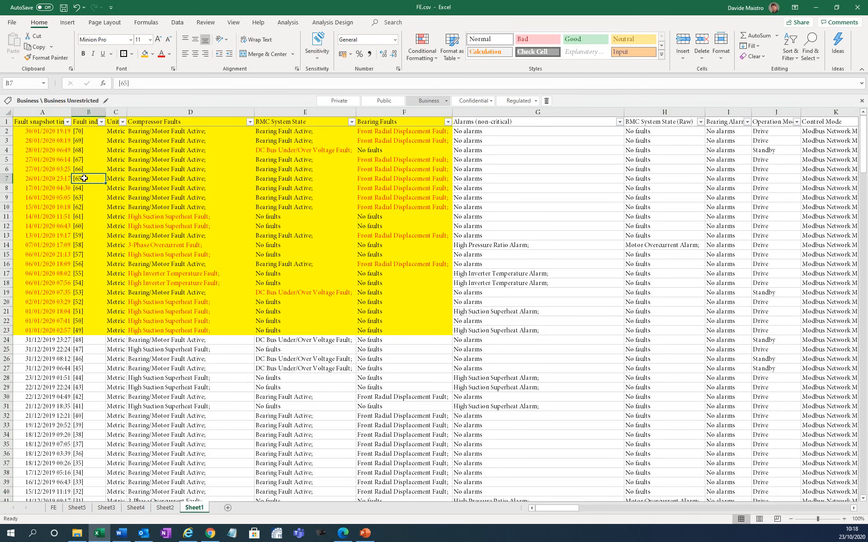
{"action": "key", "text": "Right"}
{"action": "key", "text": "Right"}
{"action": "key", "text": "Right"}
{"action": "key", "text": "Right"}
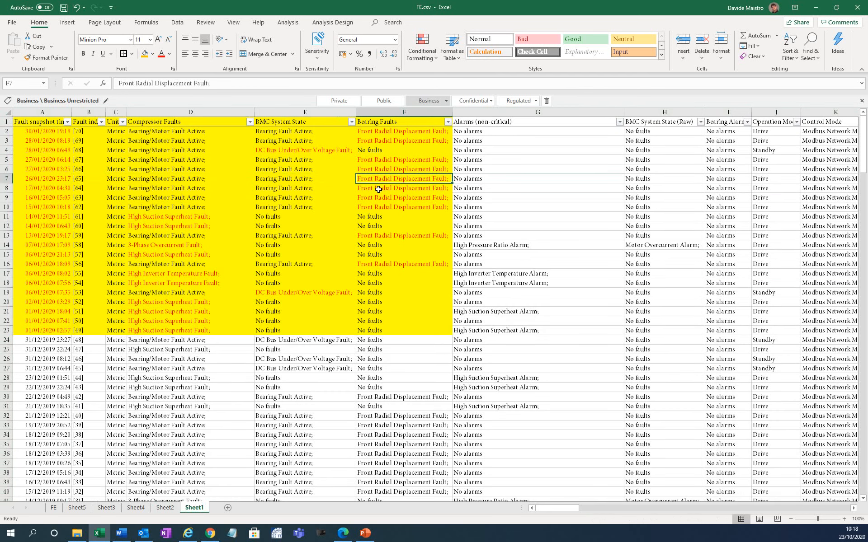
Examine fault [65]'s operating conditions in row 7, from its alarms through Control Status and Cooling Mode to Demand and IGV Open Percentage
{"action": "key", "text": "Right"}
{"action": "key", "text": "Right"}
{"action": "key", "text": "Right"}
{"action": "key", "text": "Right"}
{"action": "key", "text": "Right"}
{"action": "key", "text": "Right"}
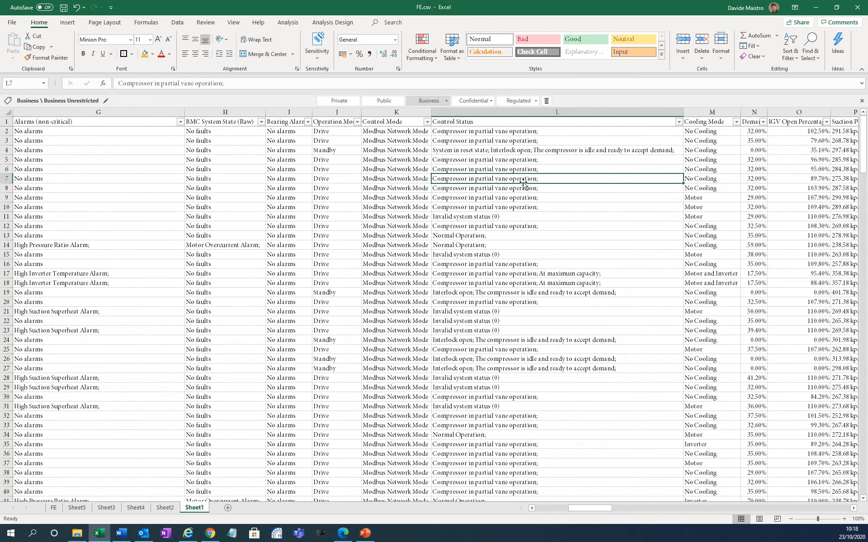
{"action": "left_click", "coordinate": [732, 181]}
{"action": "left_click", "coordinate": [753, 180]}
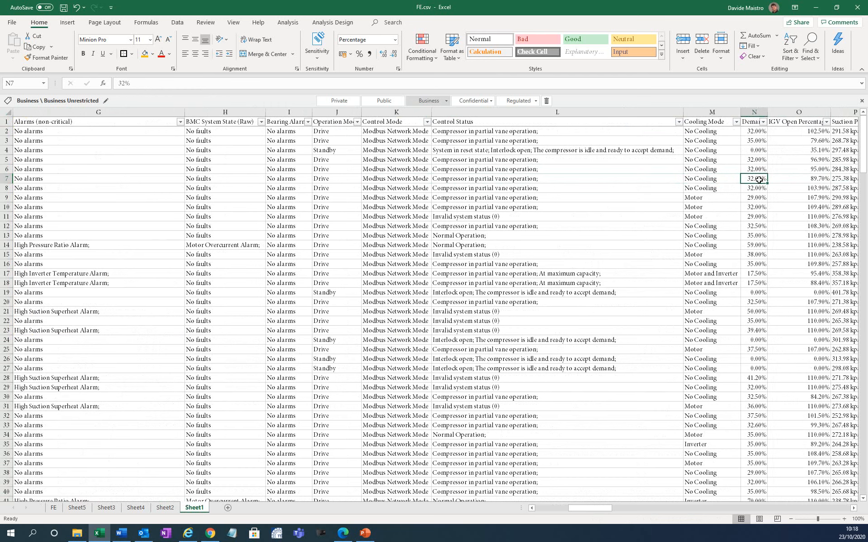
{"action": "left_click", "coordinate": [780, 182]}
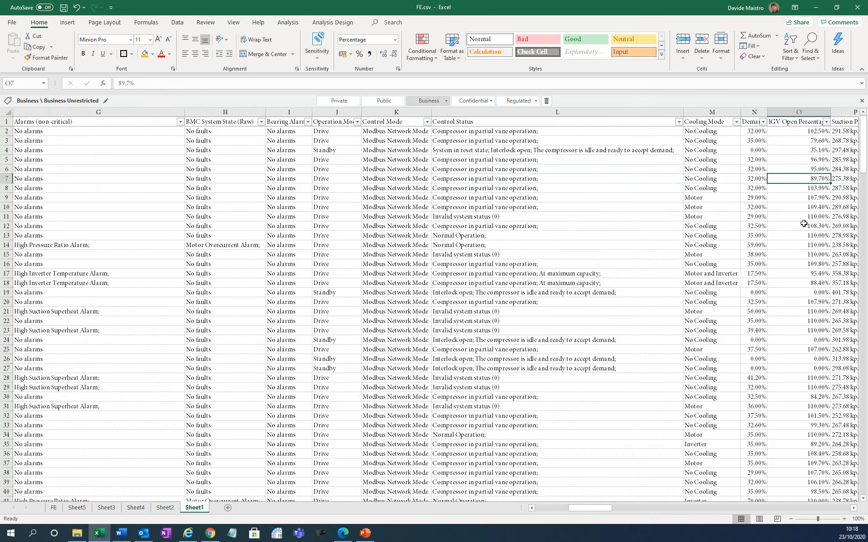
Examine the suction and discharge pressures and temperatures recorded for fault [65] in row 7
{"action": "key", "text": "Right"}
{"action": "key", "text": "Right"}
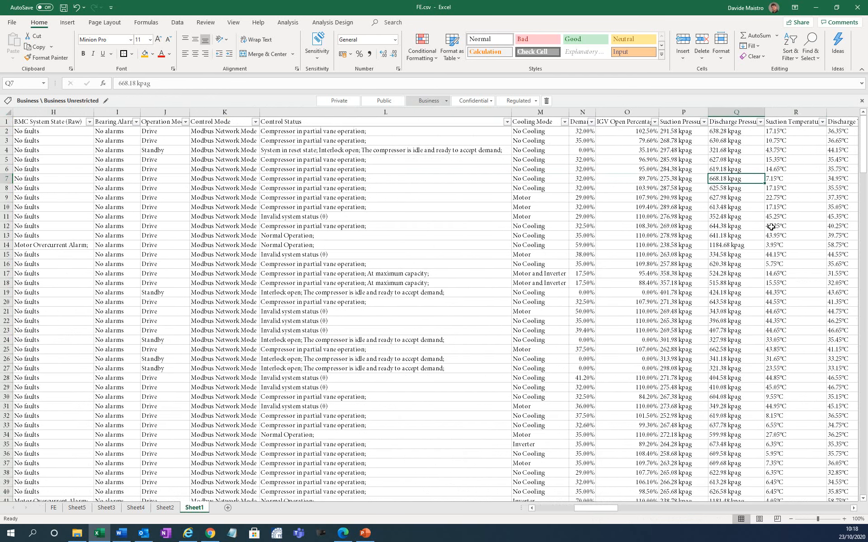
{"action": "key", "text": "Right"}
{"action": "key", "text": "Right"}
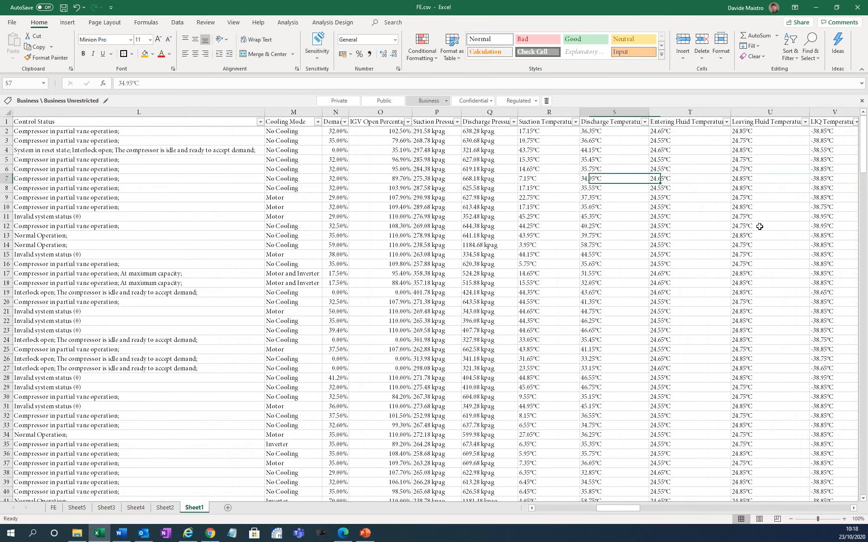
{"action": "key", "text": "Left"}
{"action": "key", "text": "Left"}
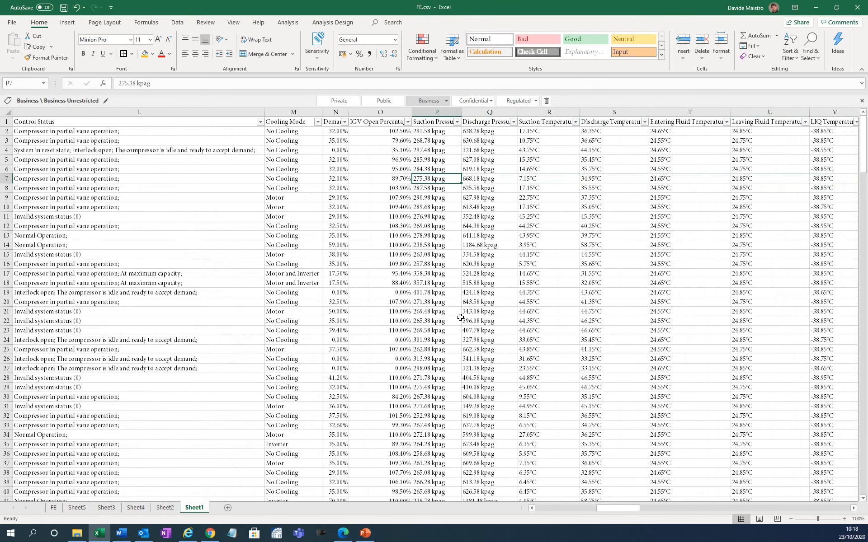
Locate fault index [65] in Sheet4's table of Front Radial Displacement Faults
{"action": "left_click", "coordinate": [136, 508]}
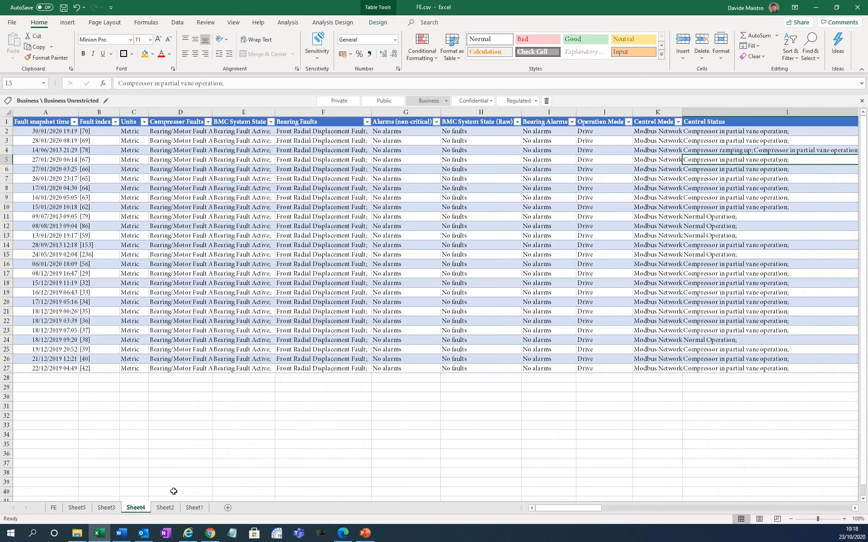
{"action": "left_click", "coordinate": [330, 161]}
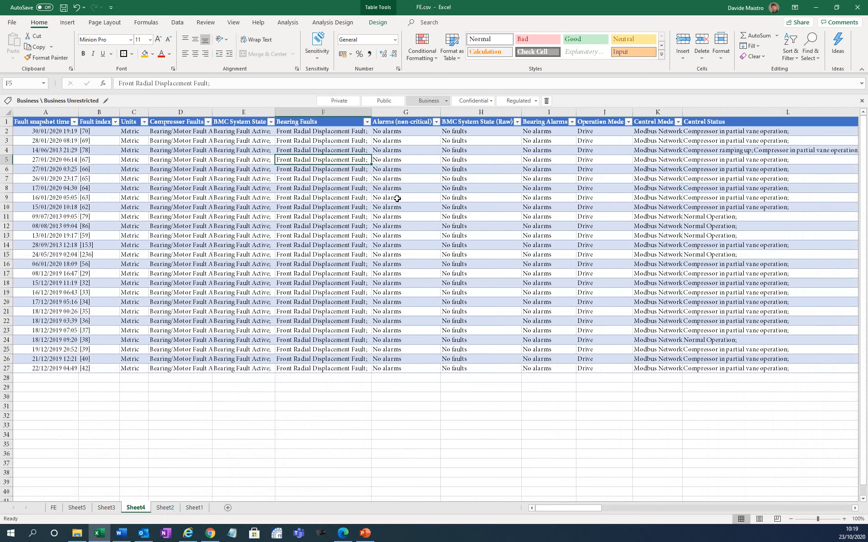
{"action": "left_click", "coordinate": [93, 180]}
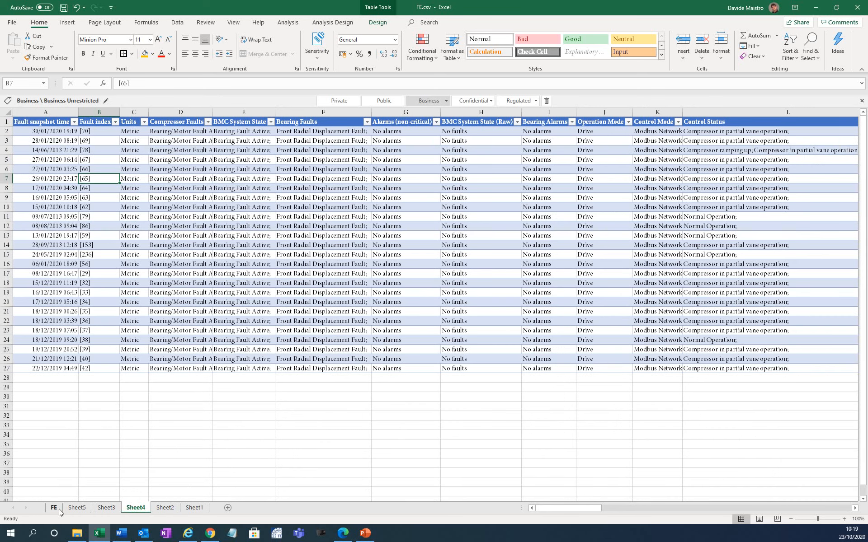
Return to Sheet5's event log and examine the DC Bus Under/Over Voltage Fault in row 197, including its actual voltage and event time
{"action": "left_click", "coordinate": [77, 508]}
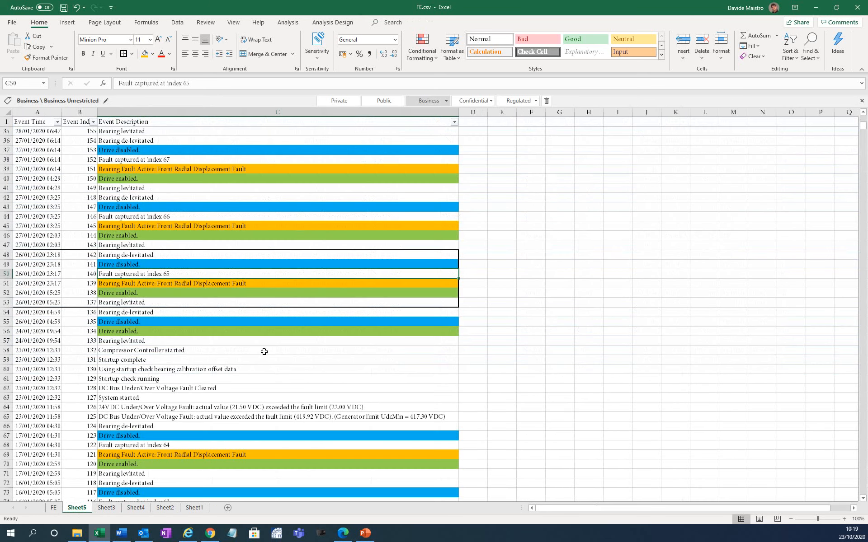
{"action": "scroll", "coordinate": [259, 356], "scroll_direction": "down", "scroll_amount": 16}
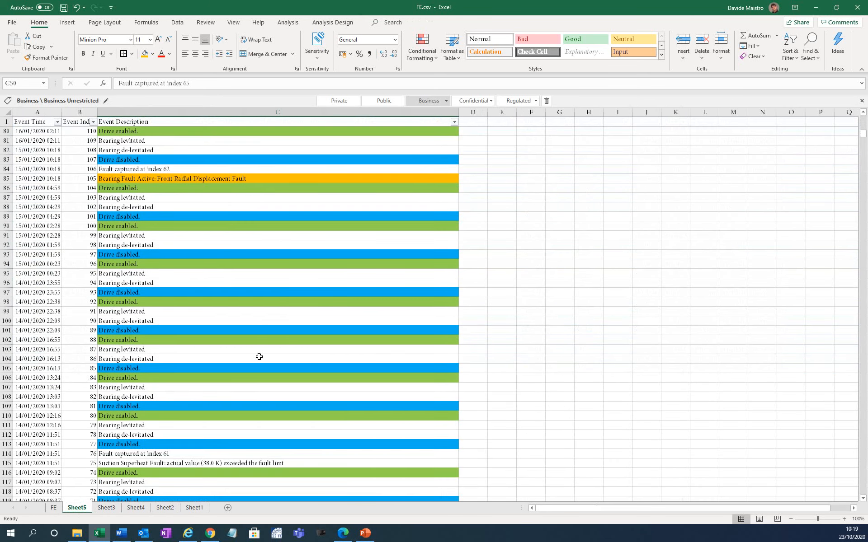
{"action": "scroll", "coordinate": [259, 356], "scroll_direction": "down", "scroll_amount": 17}
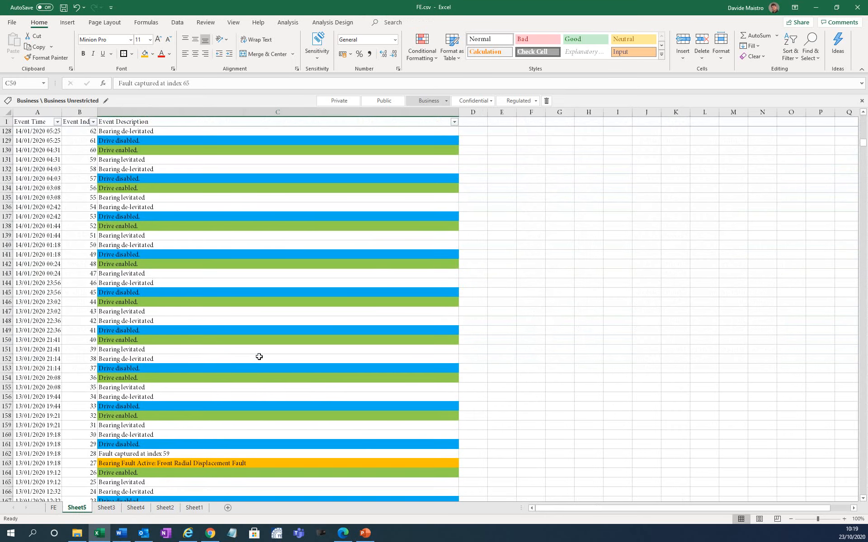
{"action": "scroll", "coordinate": [259, 357], "scroll_direction": "down", "scroll_amount": 14}
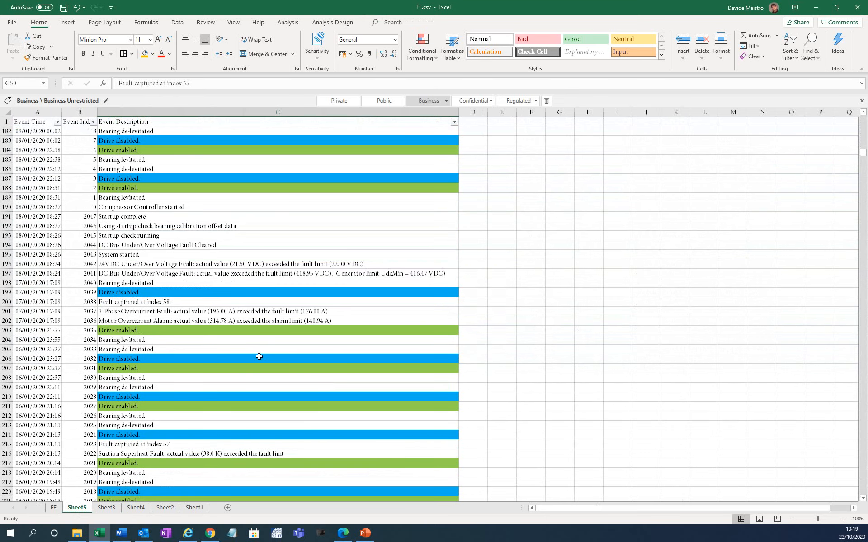
{"action": "left_click", "coordinate": [186, 274]}
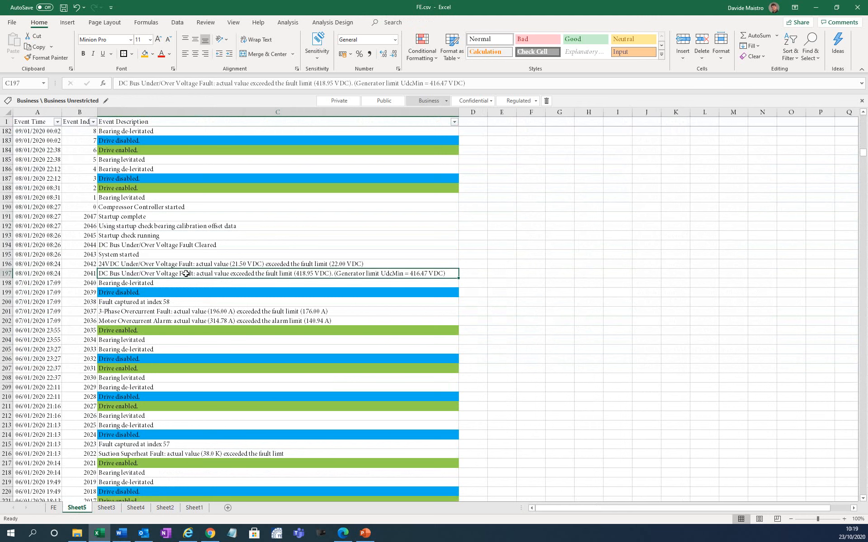
{"action": "double_click", "coordinate": [291, 274]}
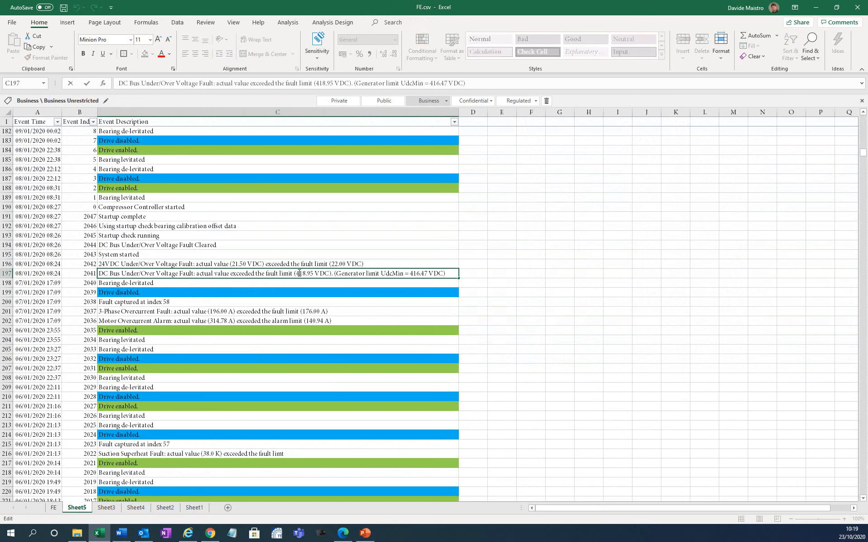
{"action": "left_click_drag", "start_coordinate": [297, 273], "coordinate": [329, 274]}
{"action": "left_click", "coordinate": [49, 275]}
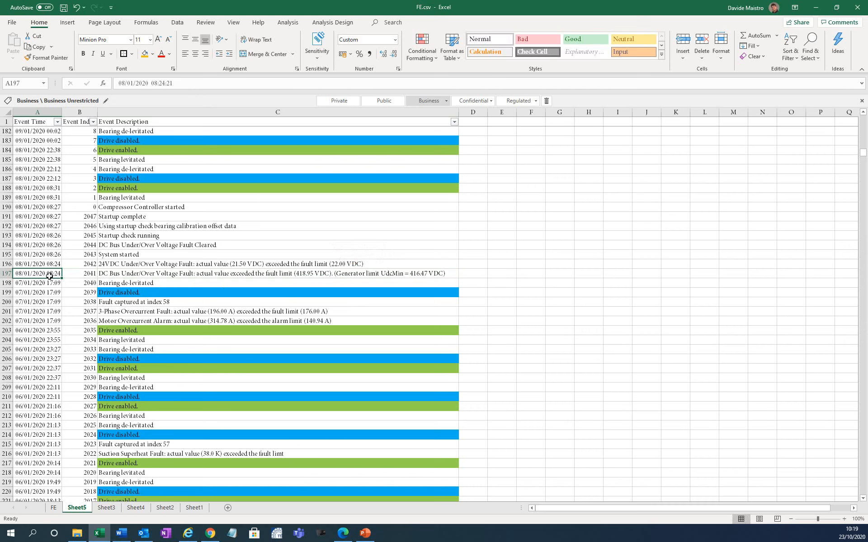